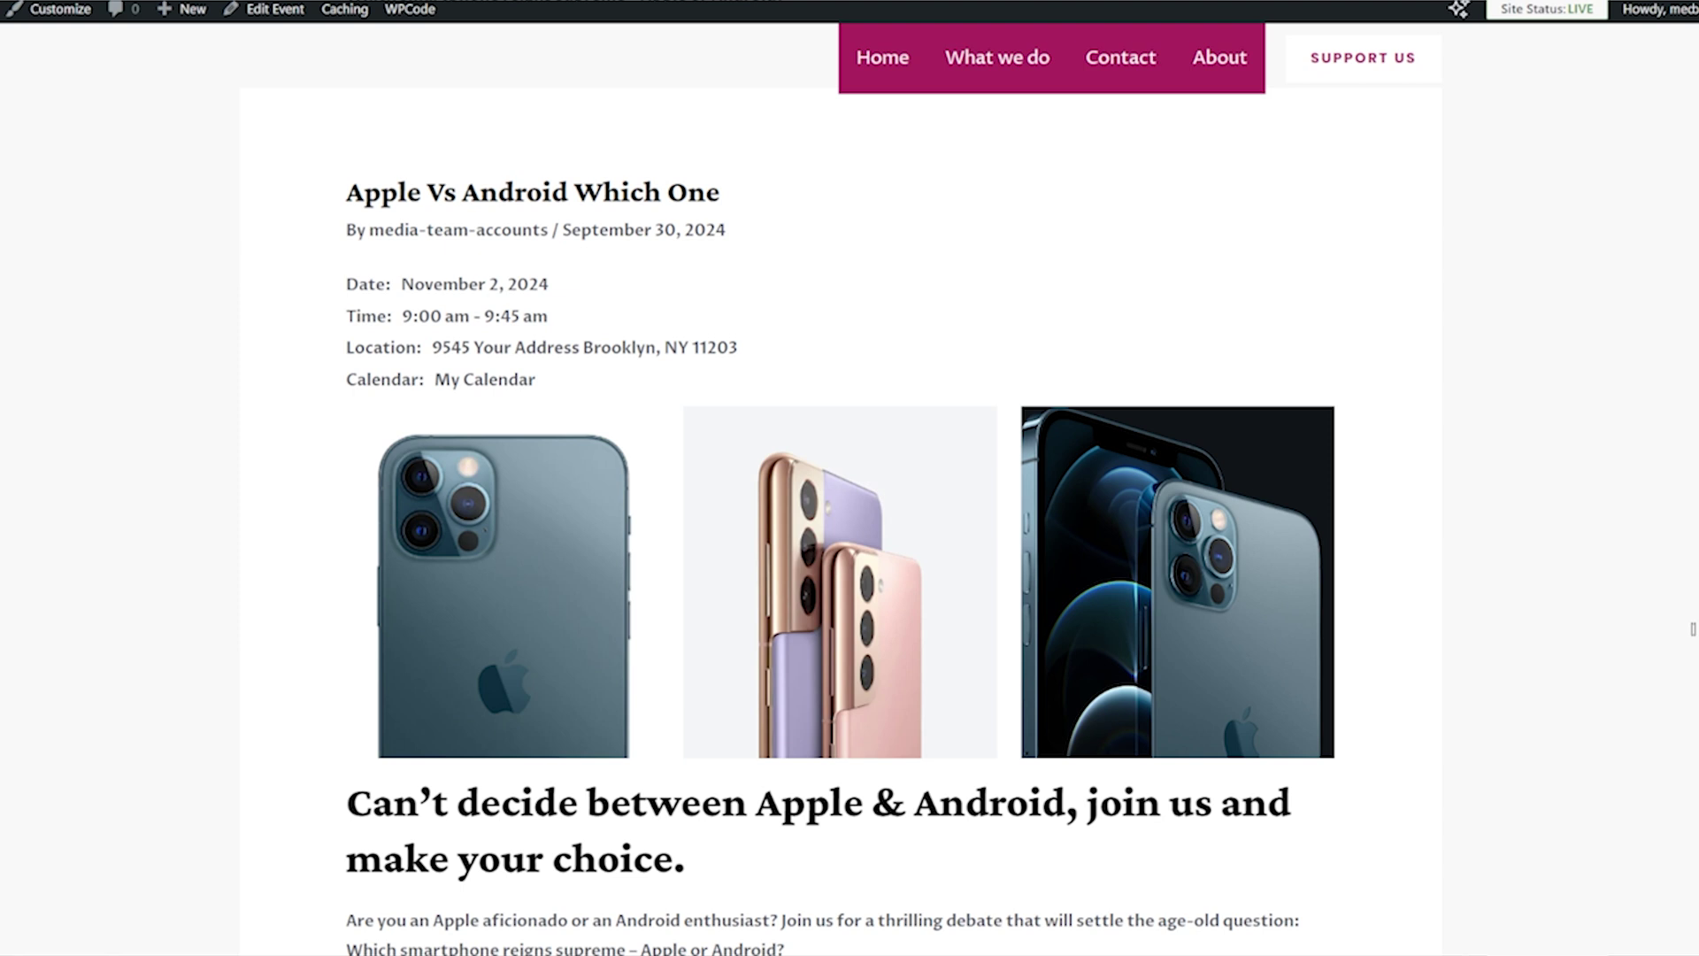
# Switch the Sugar Calendar backend events view to November 2024.
pyautogui.scroll(-1, 1646, 601)
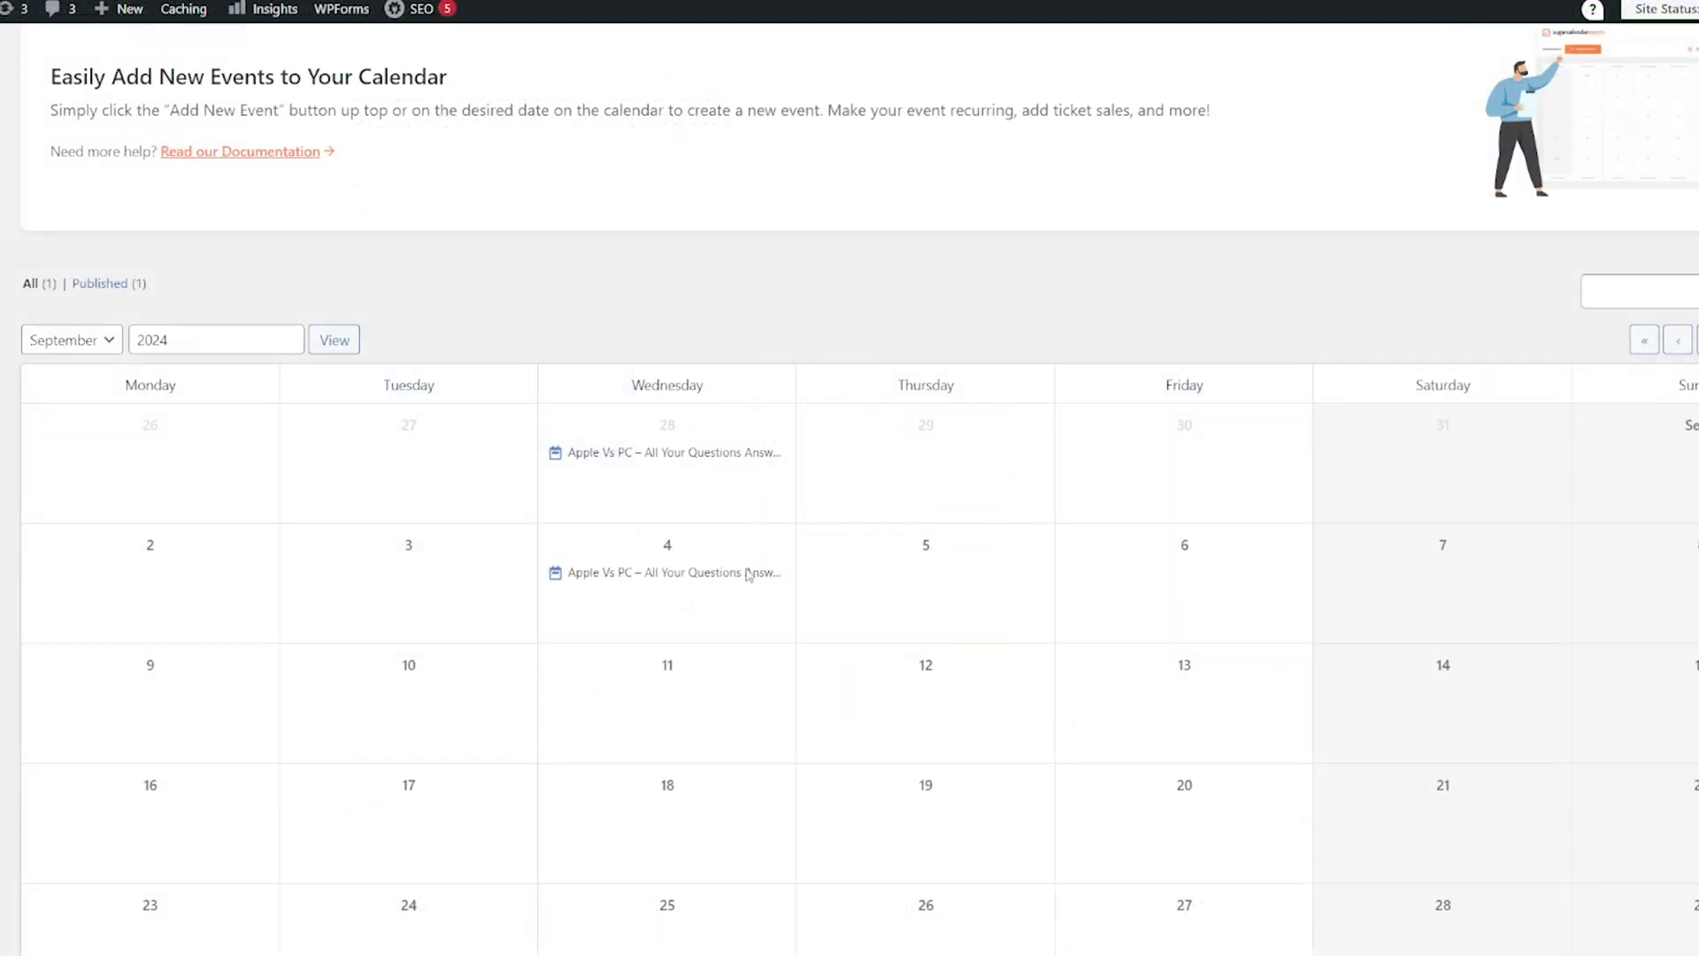
pyautogui.scroll(-2, 883, 527)
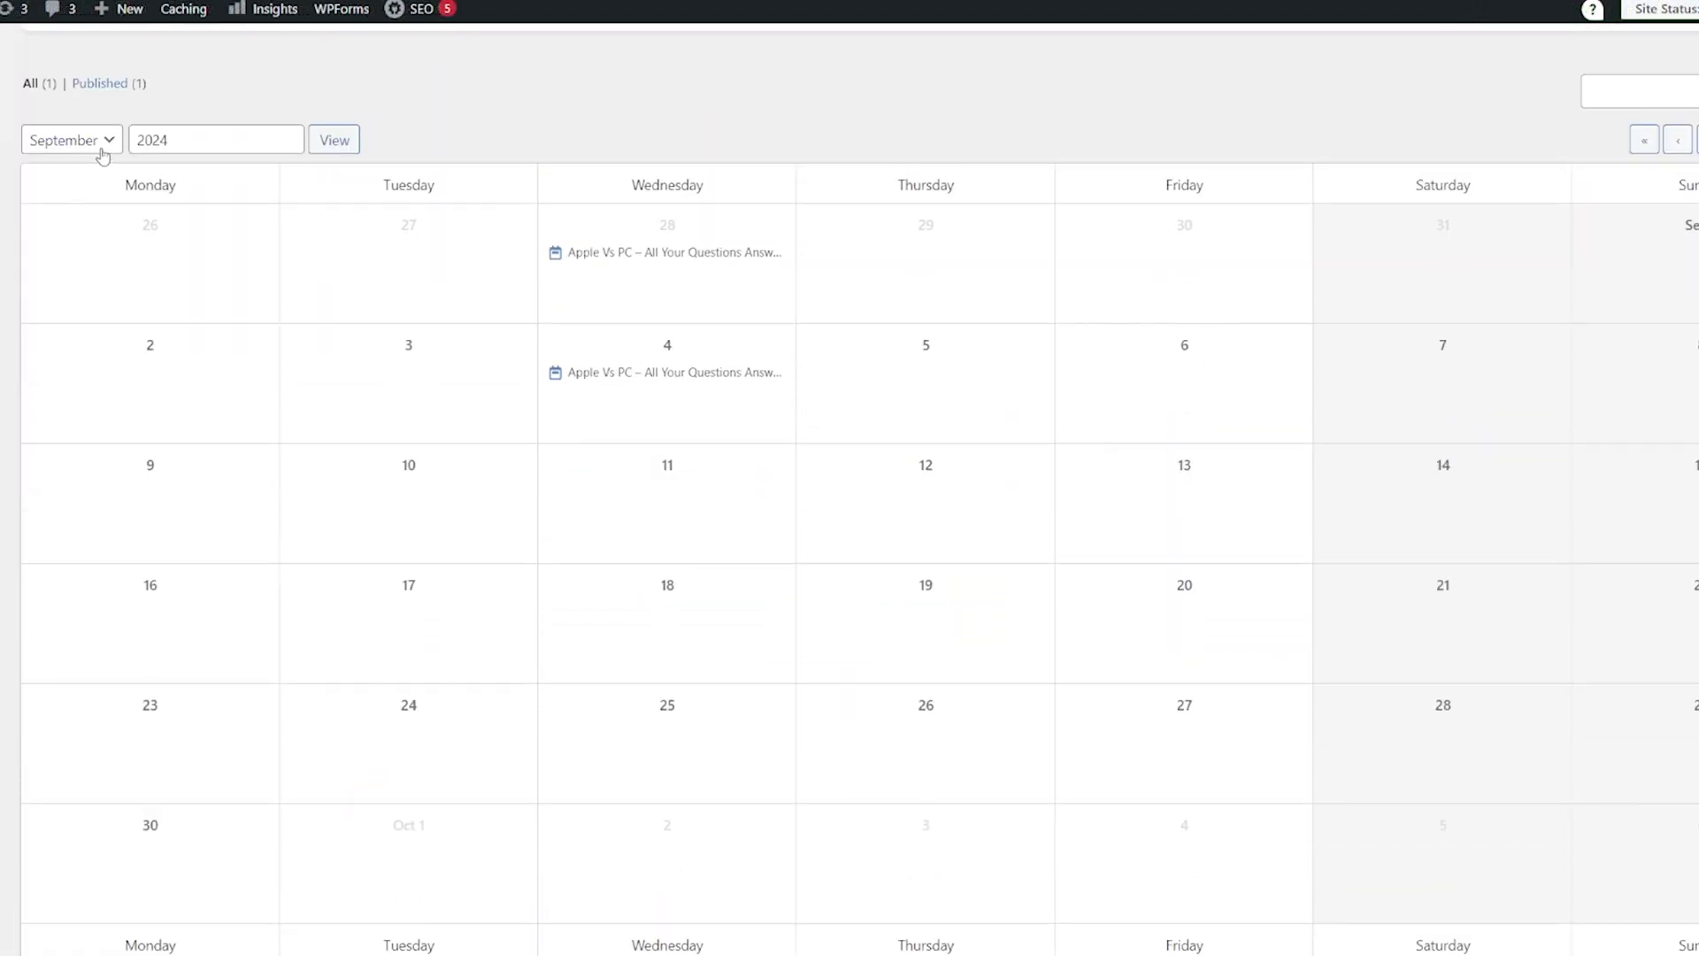
pyautogui.click(103, 156)
pyautogui.click(85, 438)
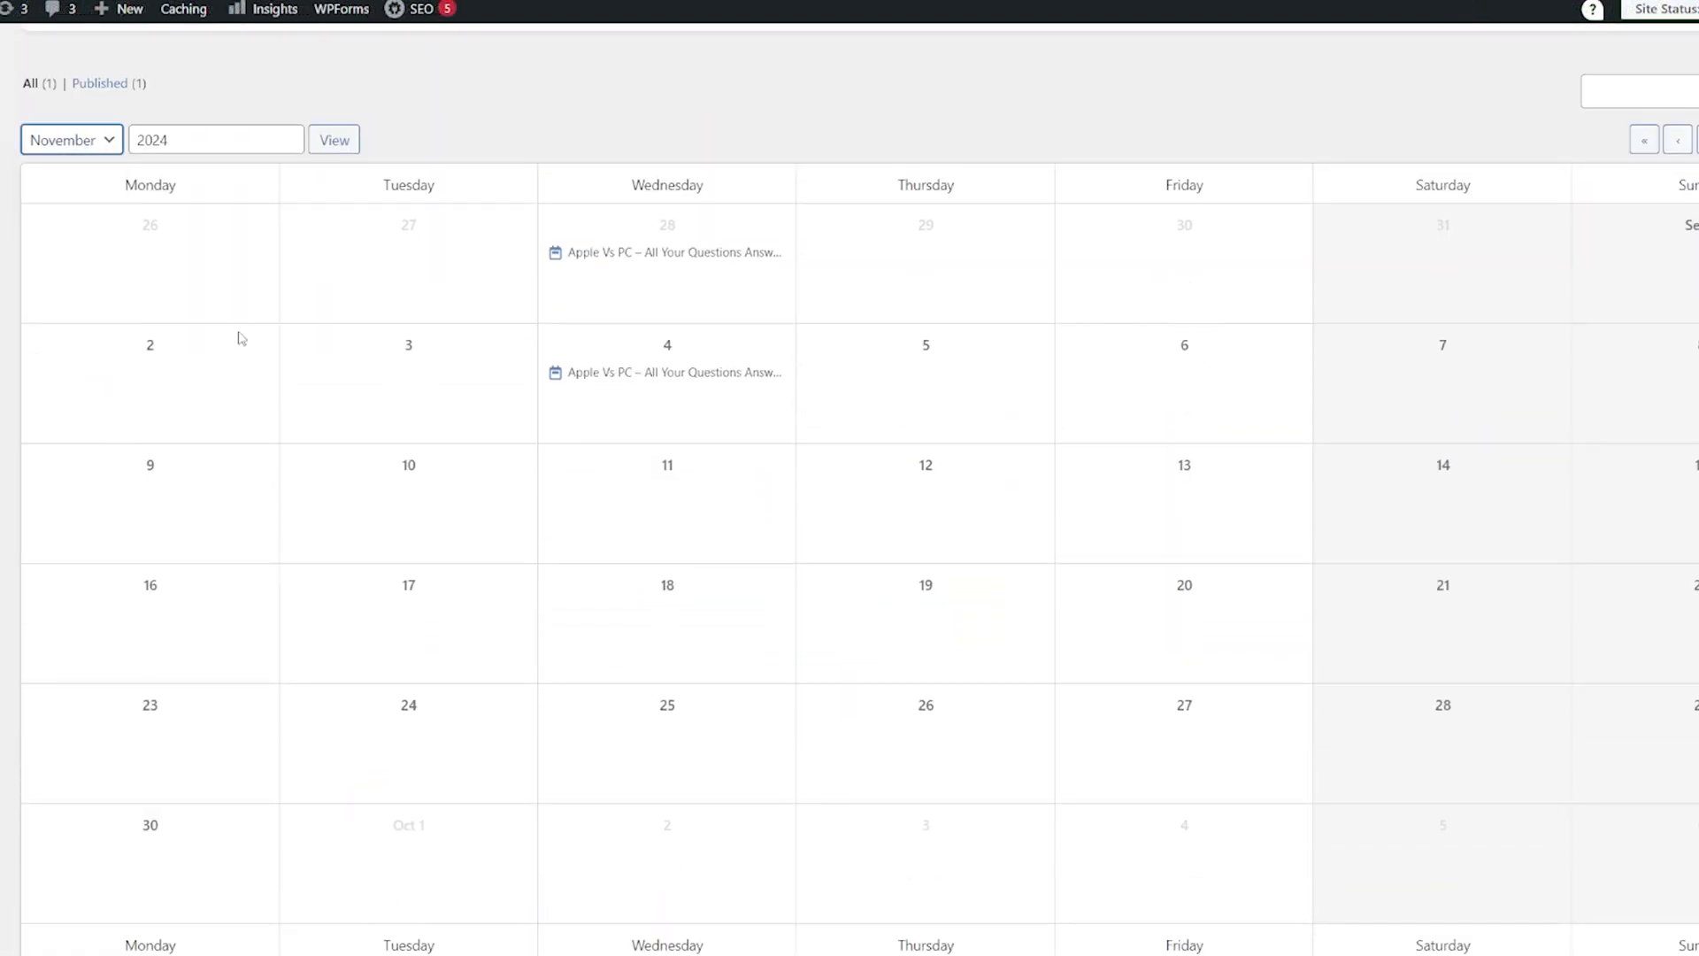
pyautogui.click(336, 142)
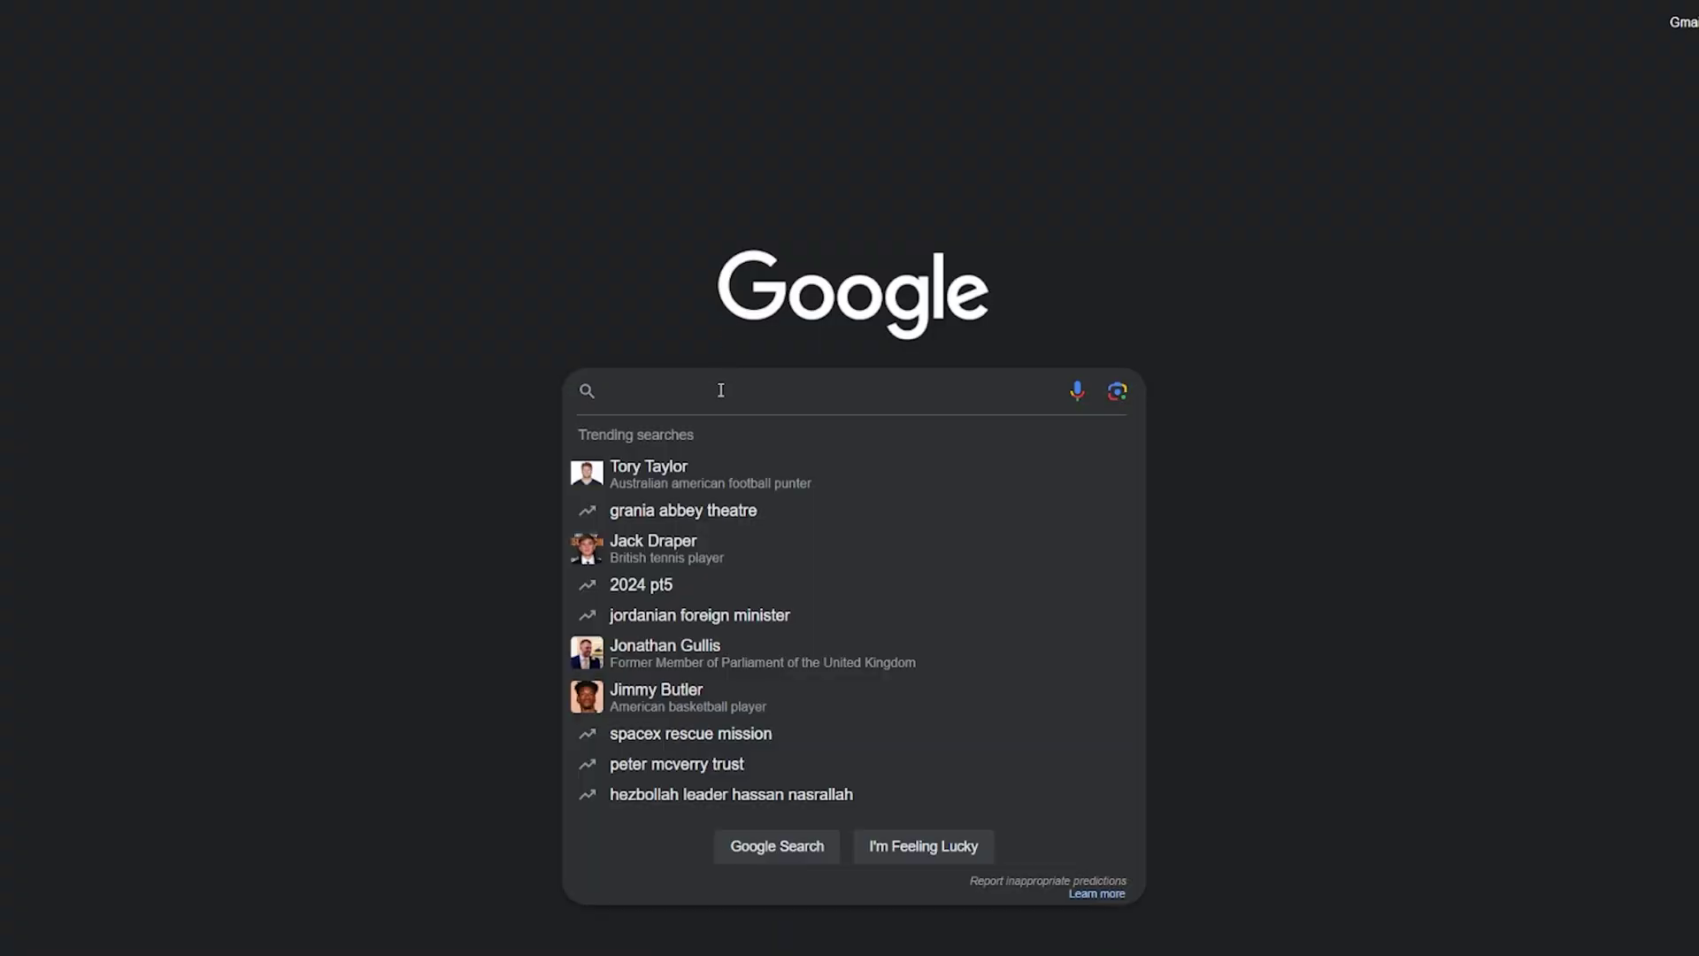
# Search Google for 'cooking classes cork'.
pyautogui.write('cooking cla')
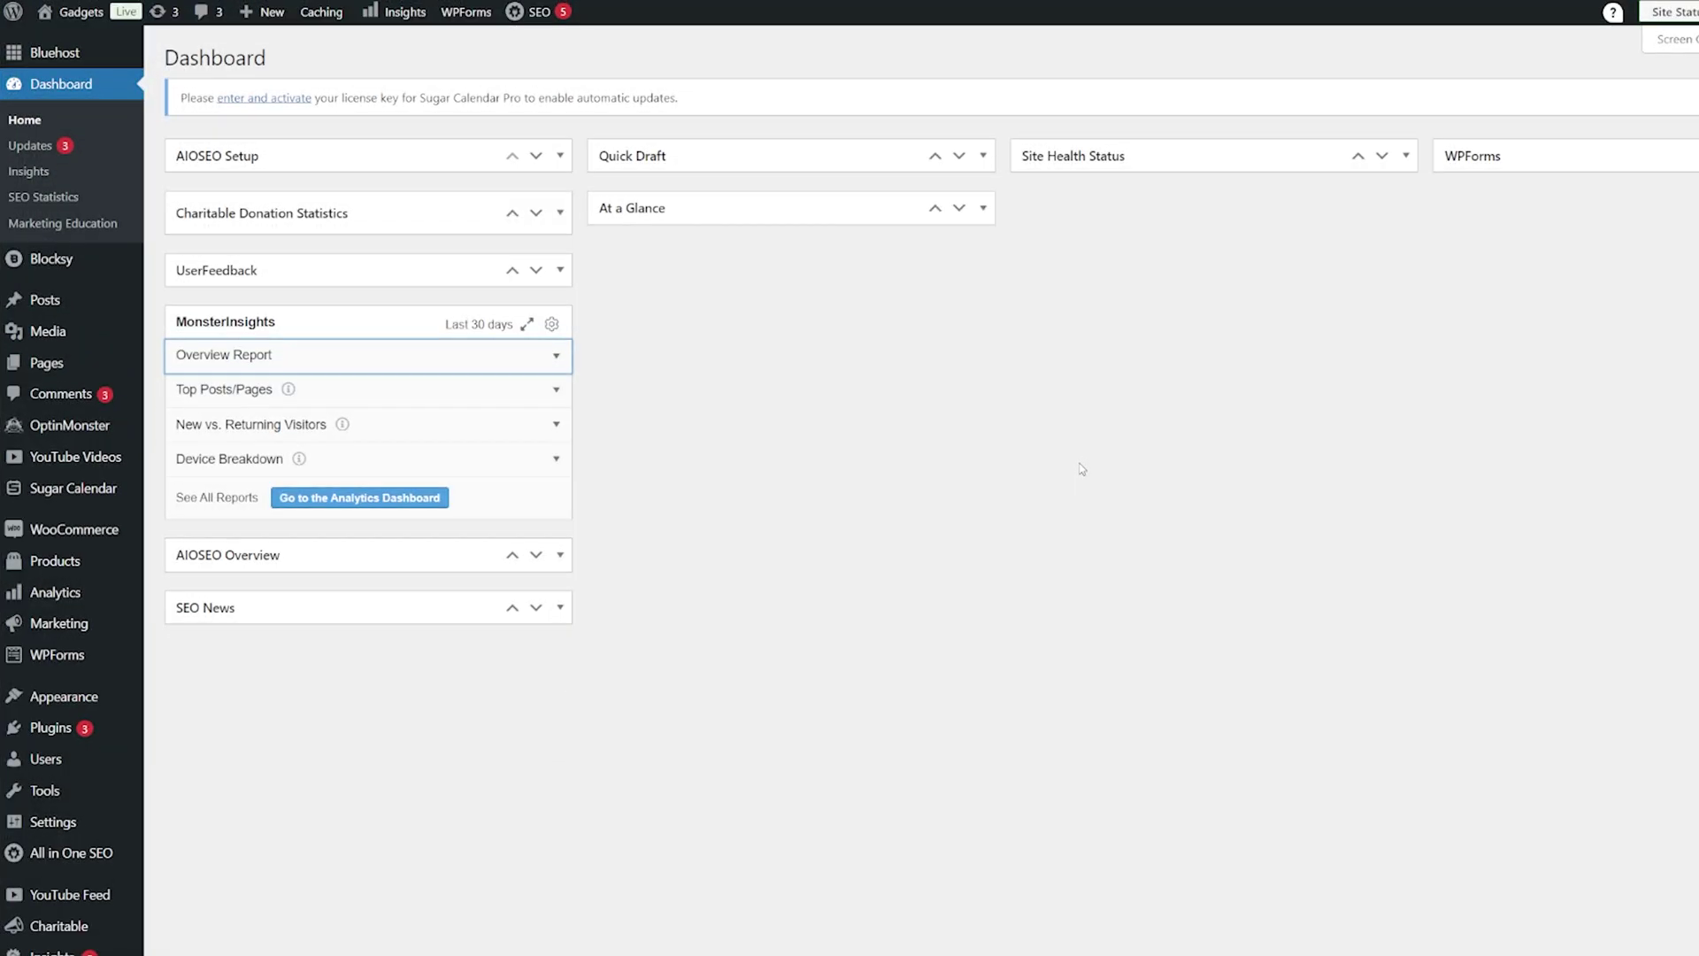
# Install and activate the Sugar Calendar – Simple Event Management plugin from Add New Plugin.
pyautogui.moveTo(60, 496)
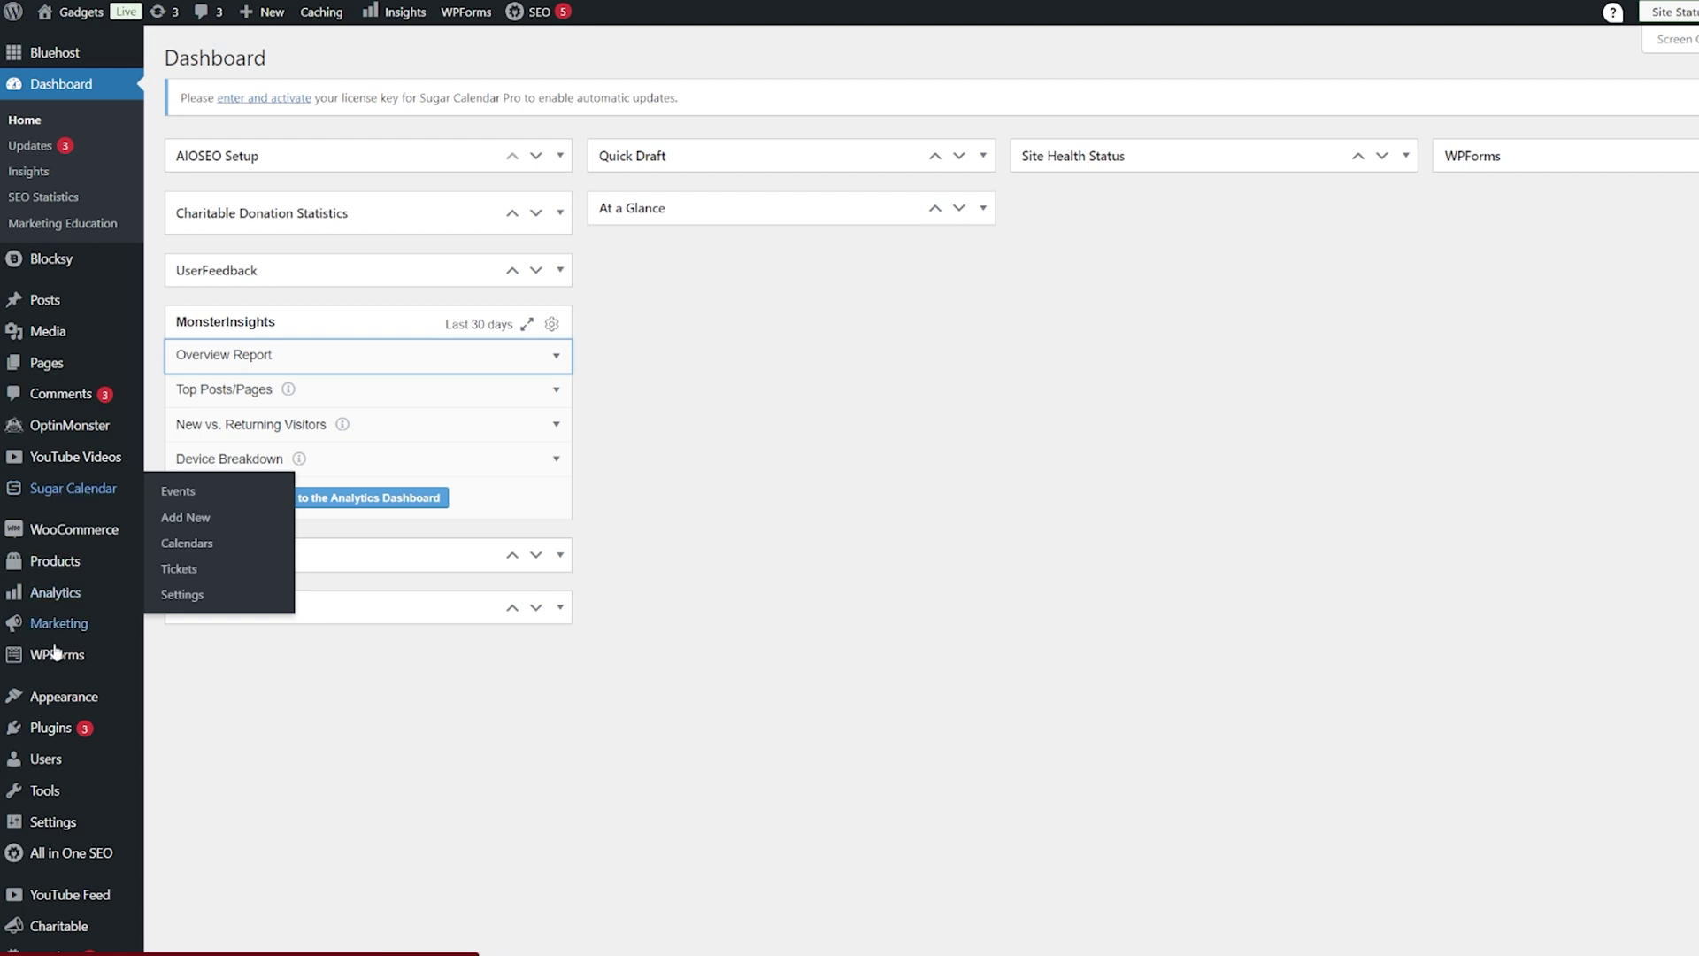
pyautogui.moveTo(42, 732)
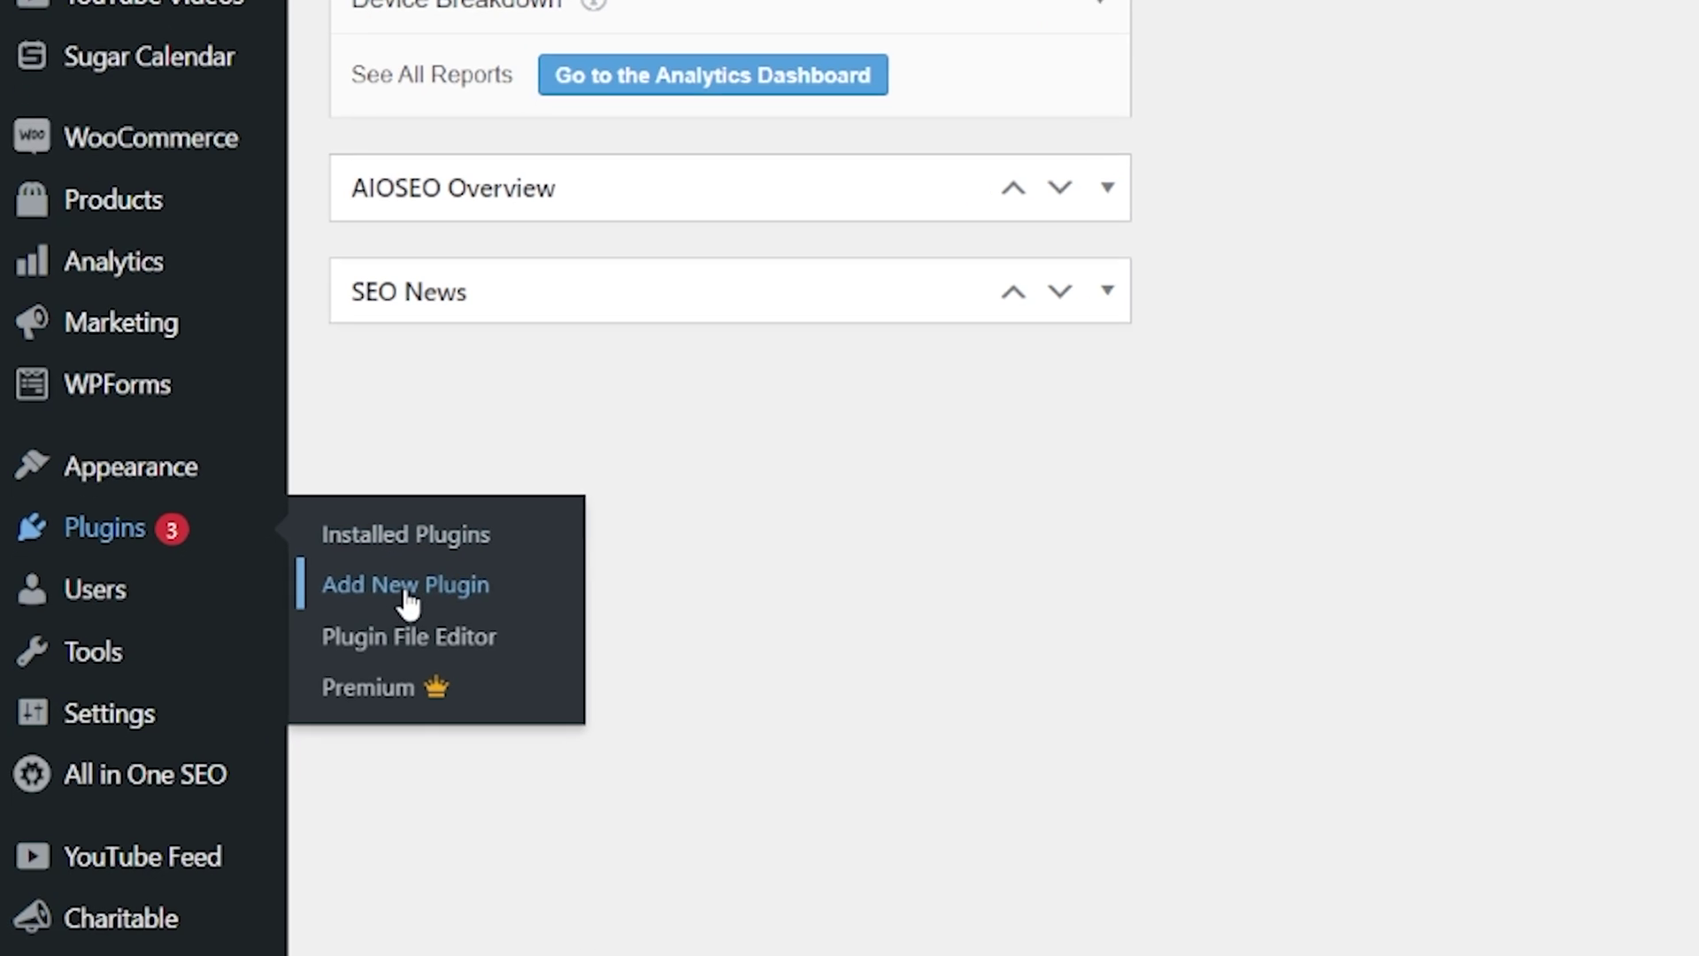
pyautogui.click(408, 587)
pyautogui.click(1522, 237)
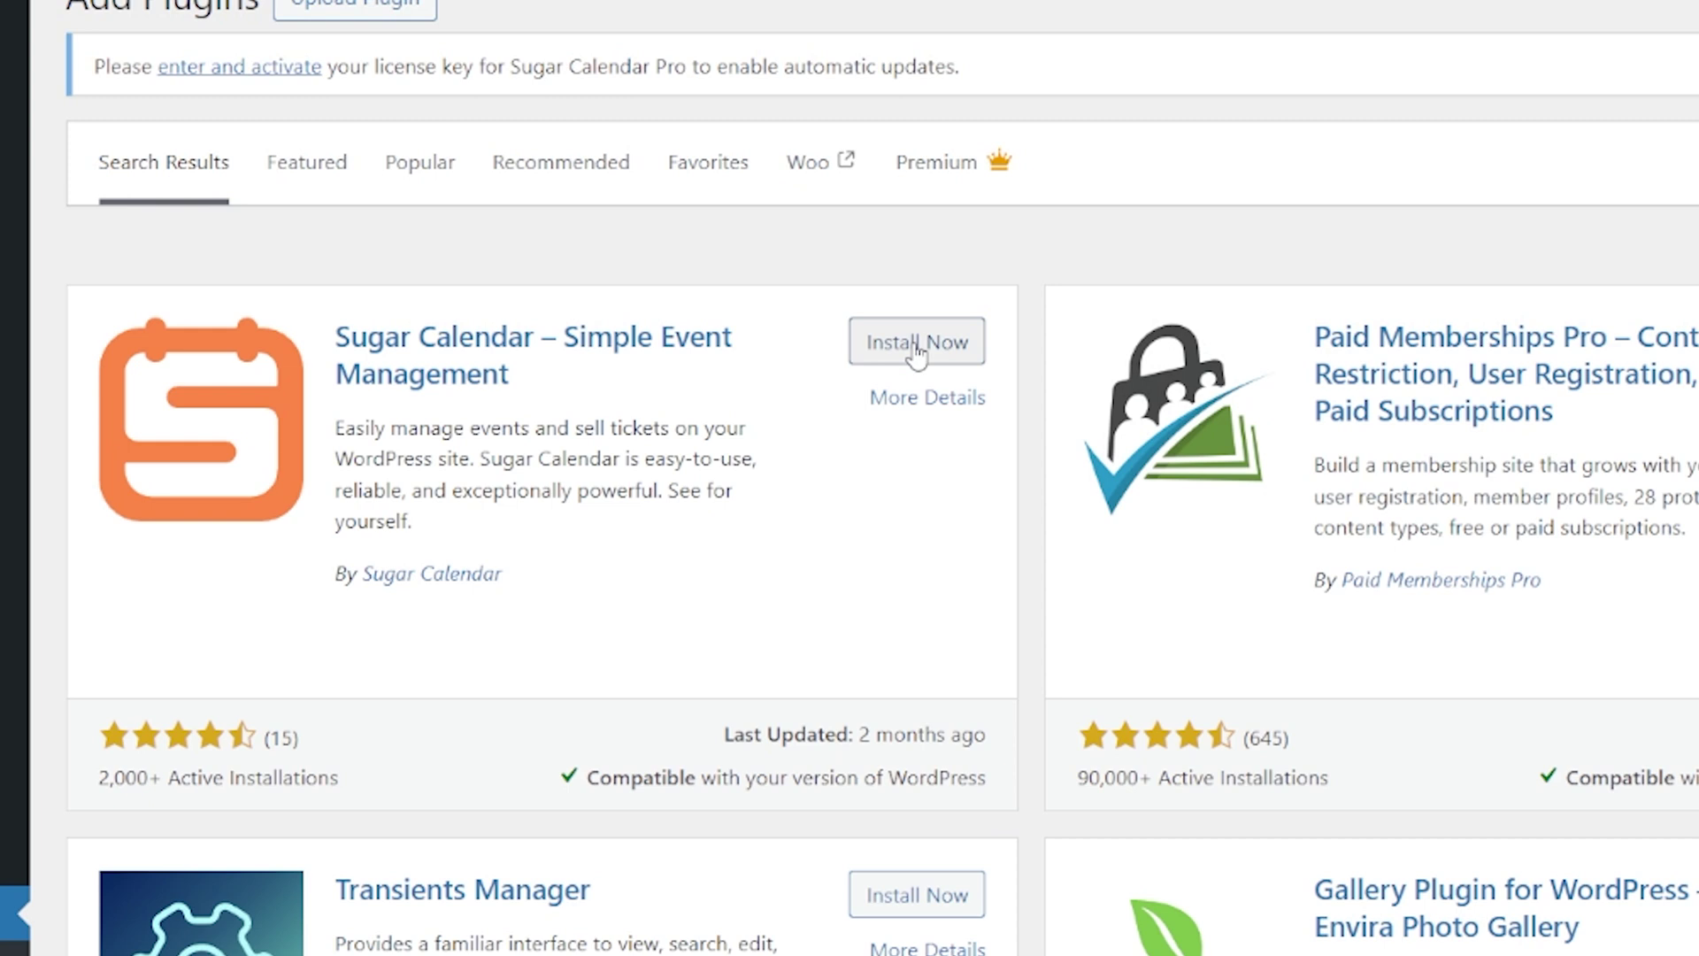
pyautogui.click(917, 353)
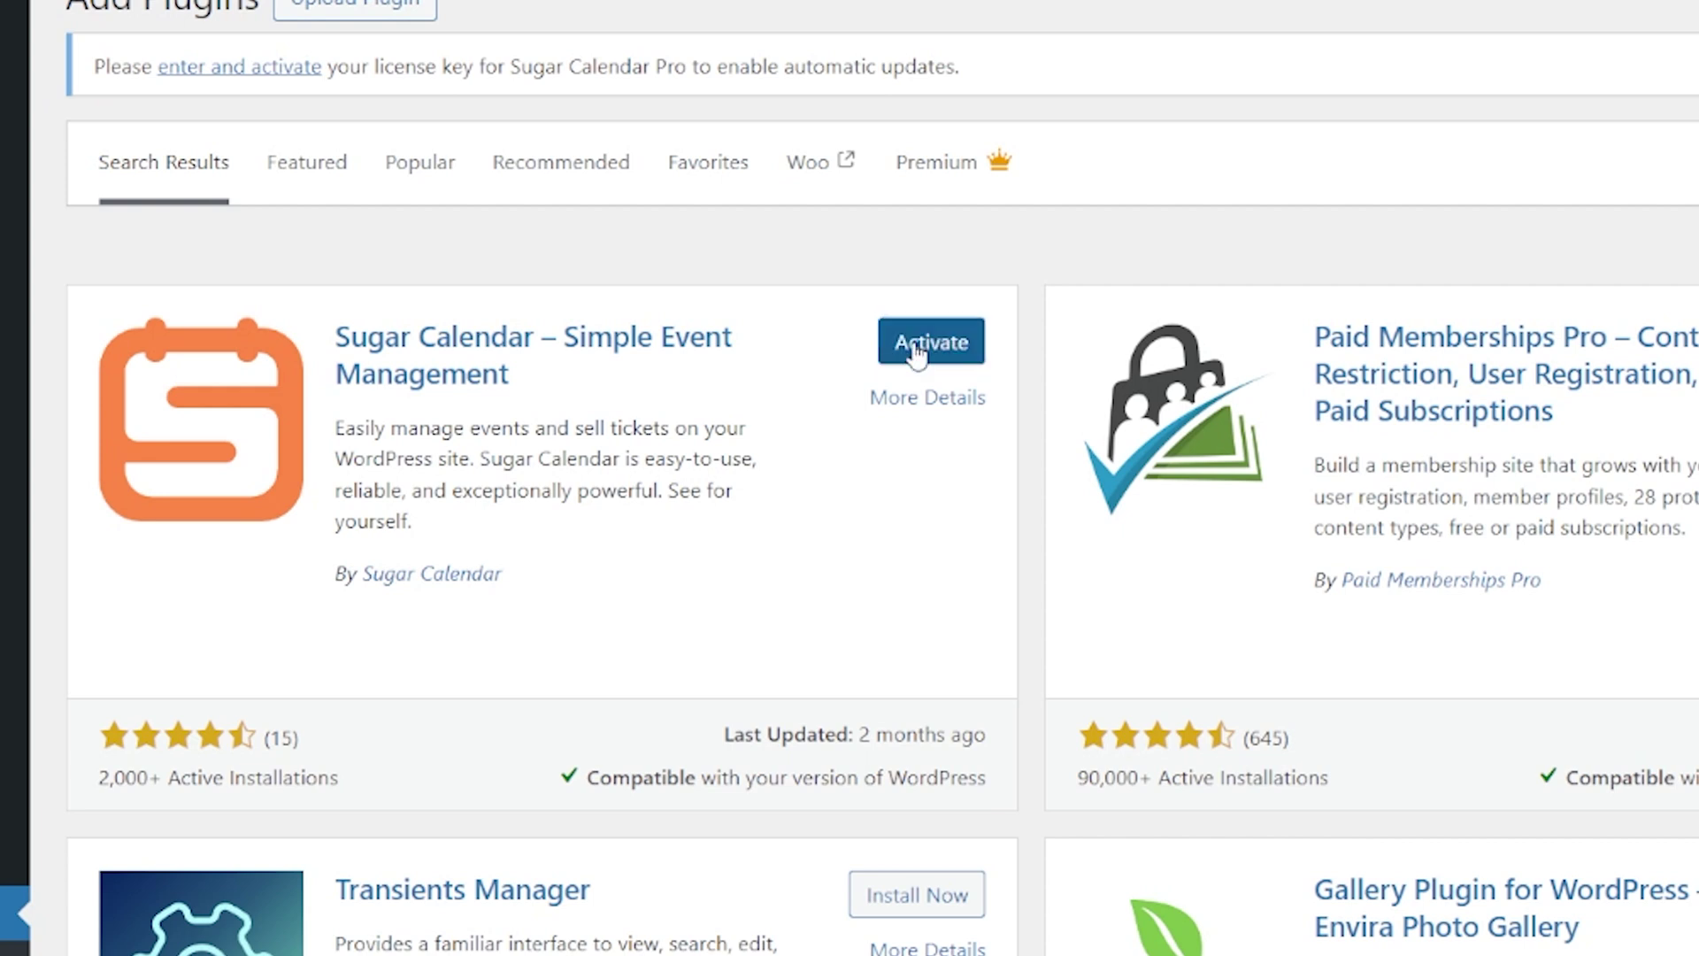
pyautogui.click(916, 354)
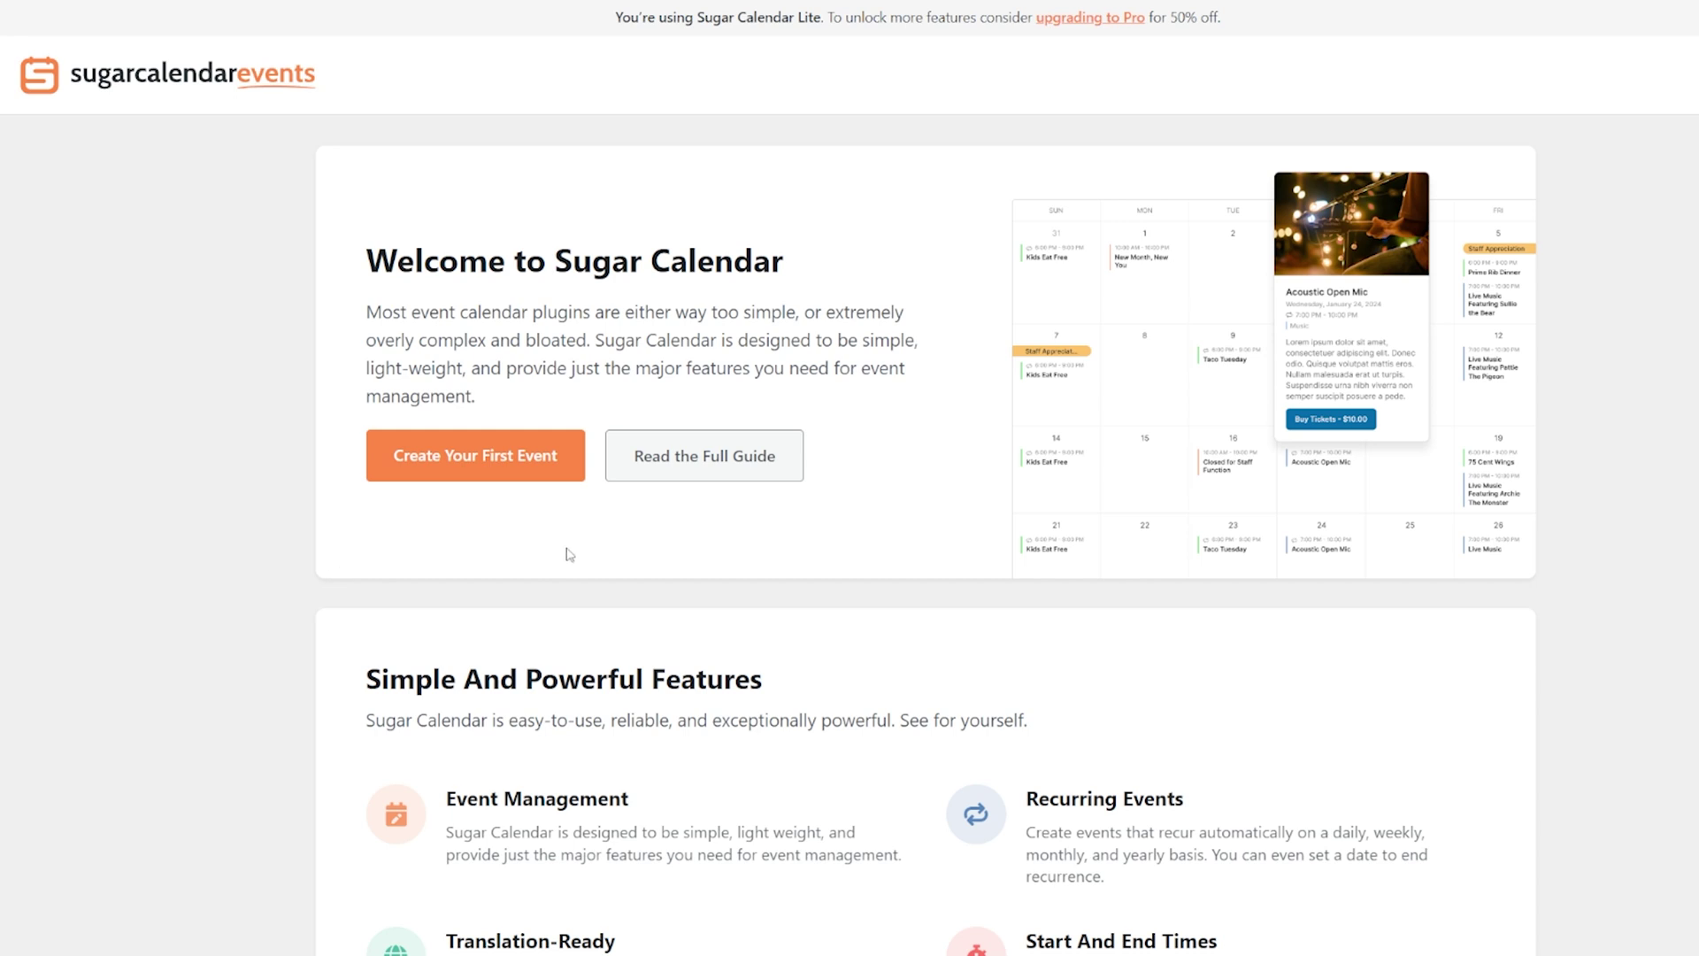
# Create the first event from the Sugar Calendar welcome page.
pyautogui.click(489, 470)
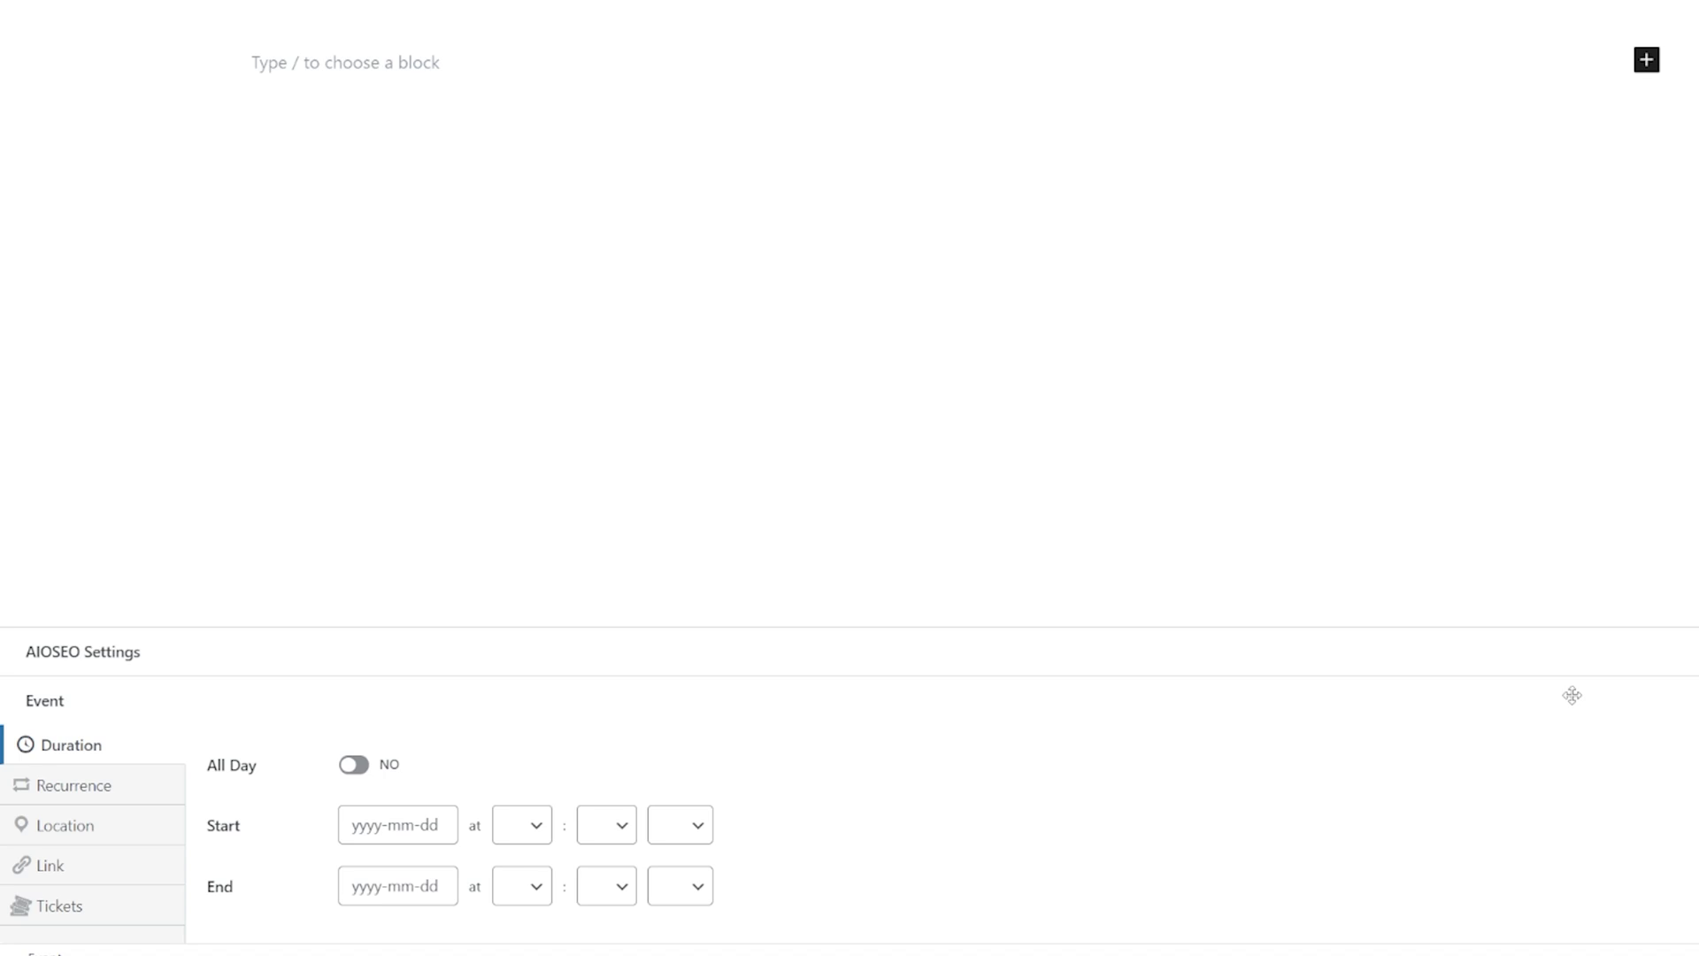
# Enter 'Apple Vs Android Which One?' as the event's name.
pyautogui.scroll(3, 648, 57)
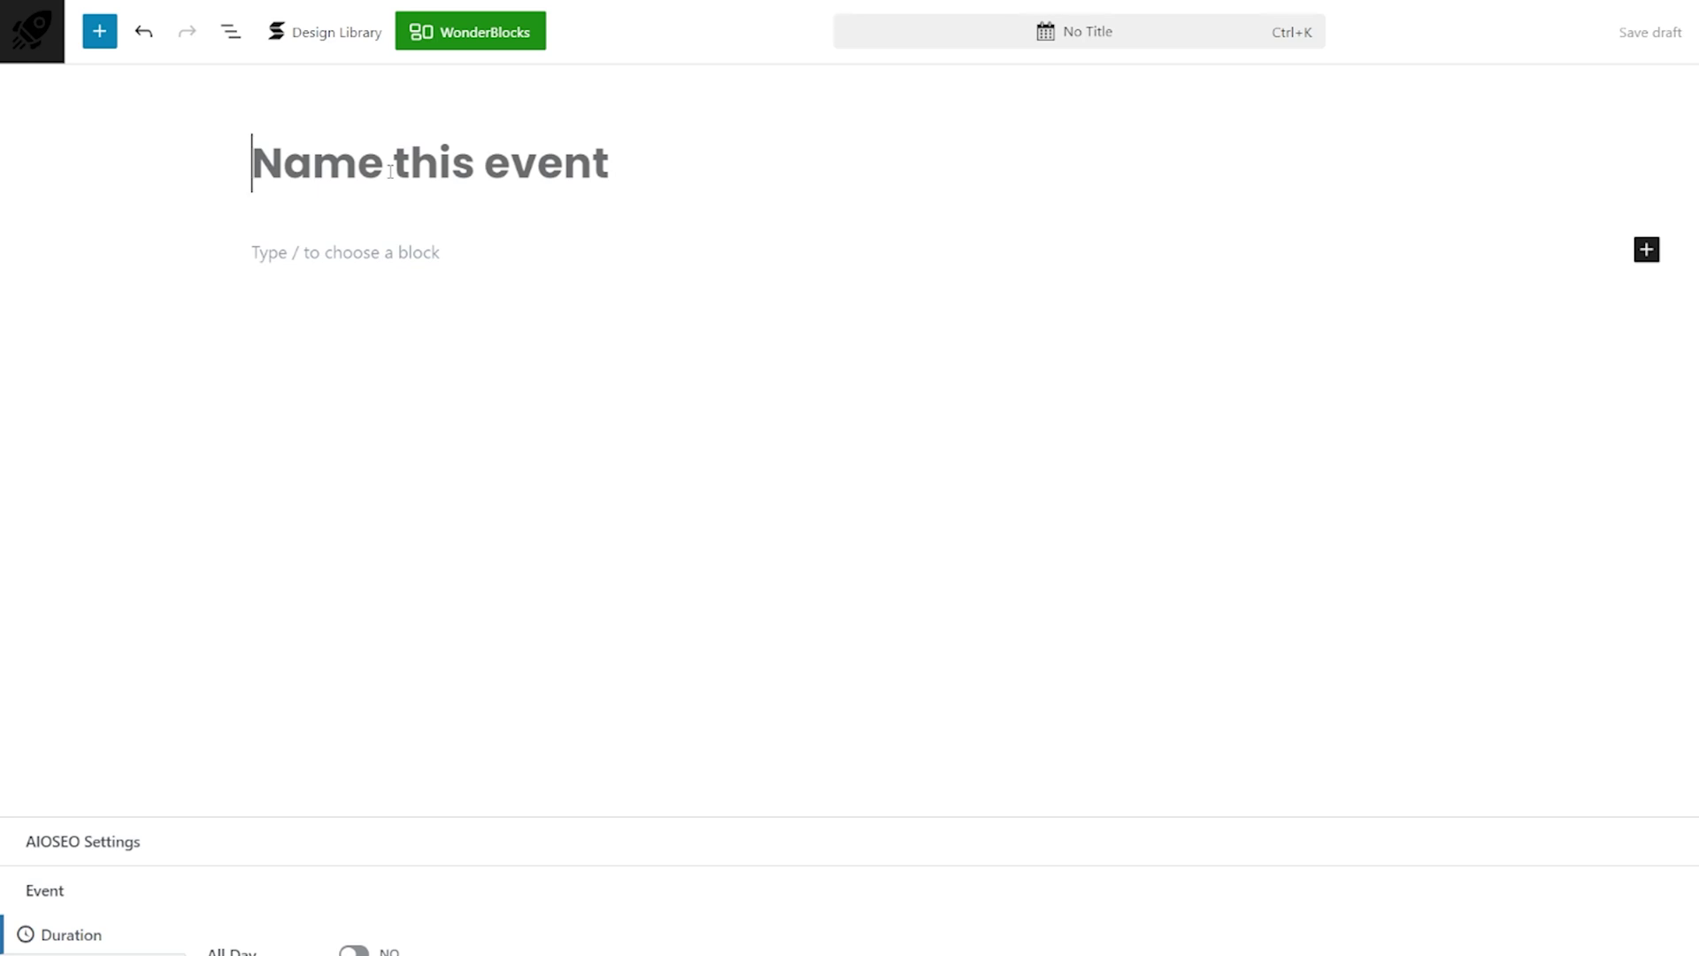
pyautogui.write('Ap')
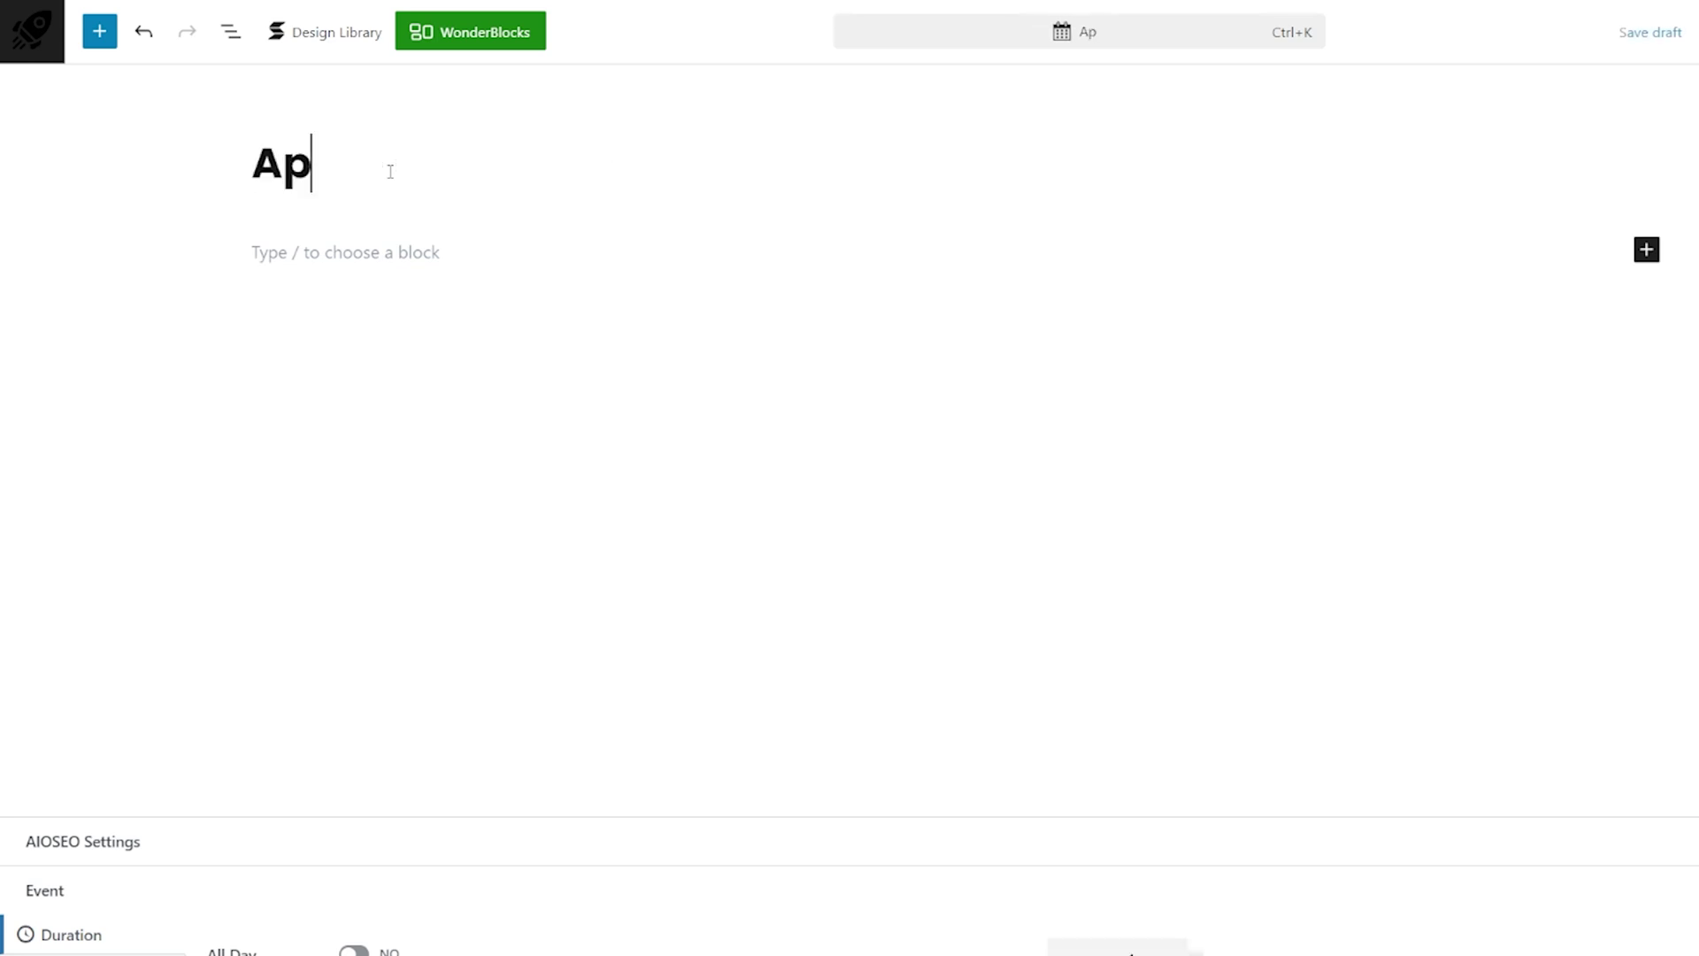
pyautogui.write('ple Vs')
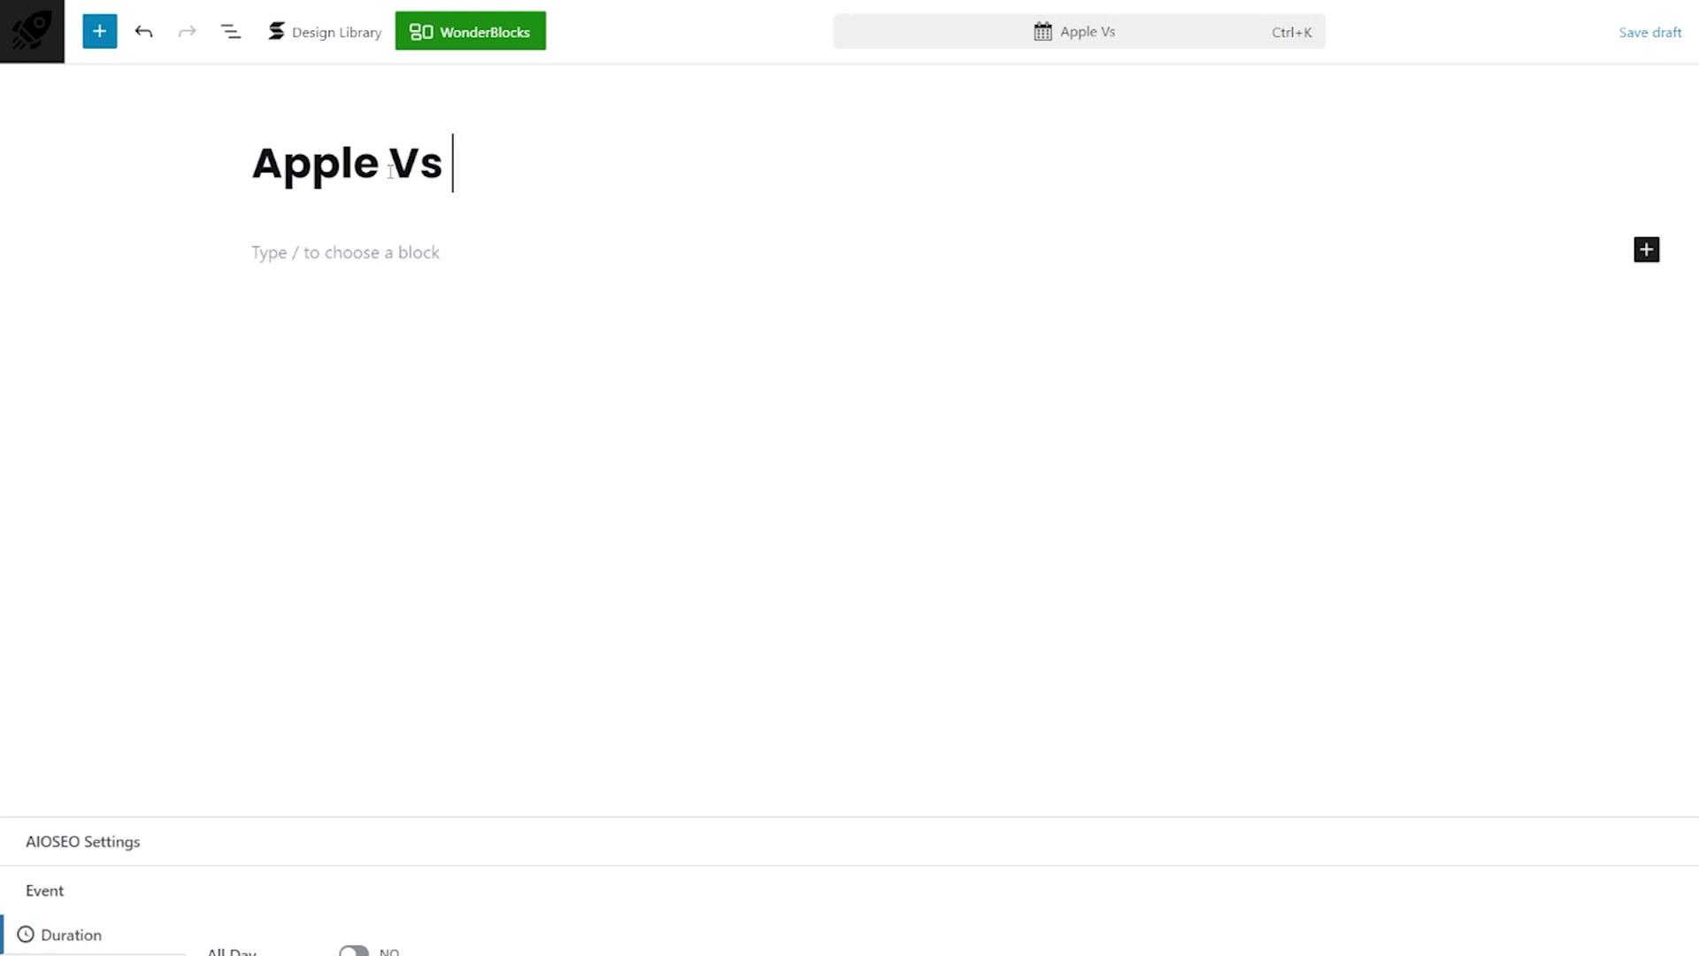
pyautogui.write('Andr')
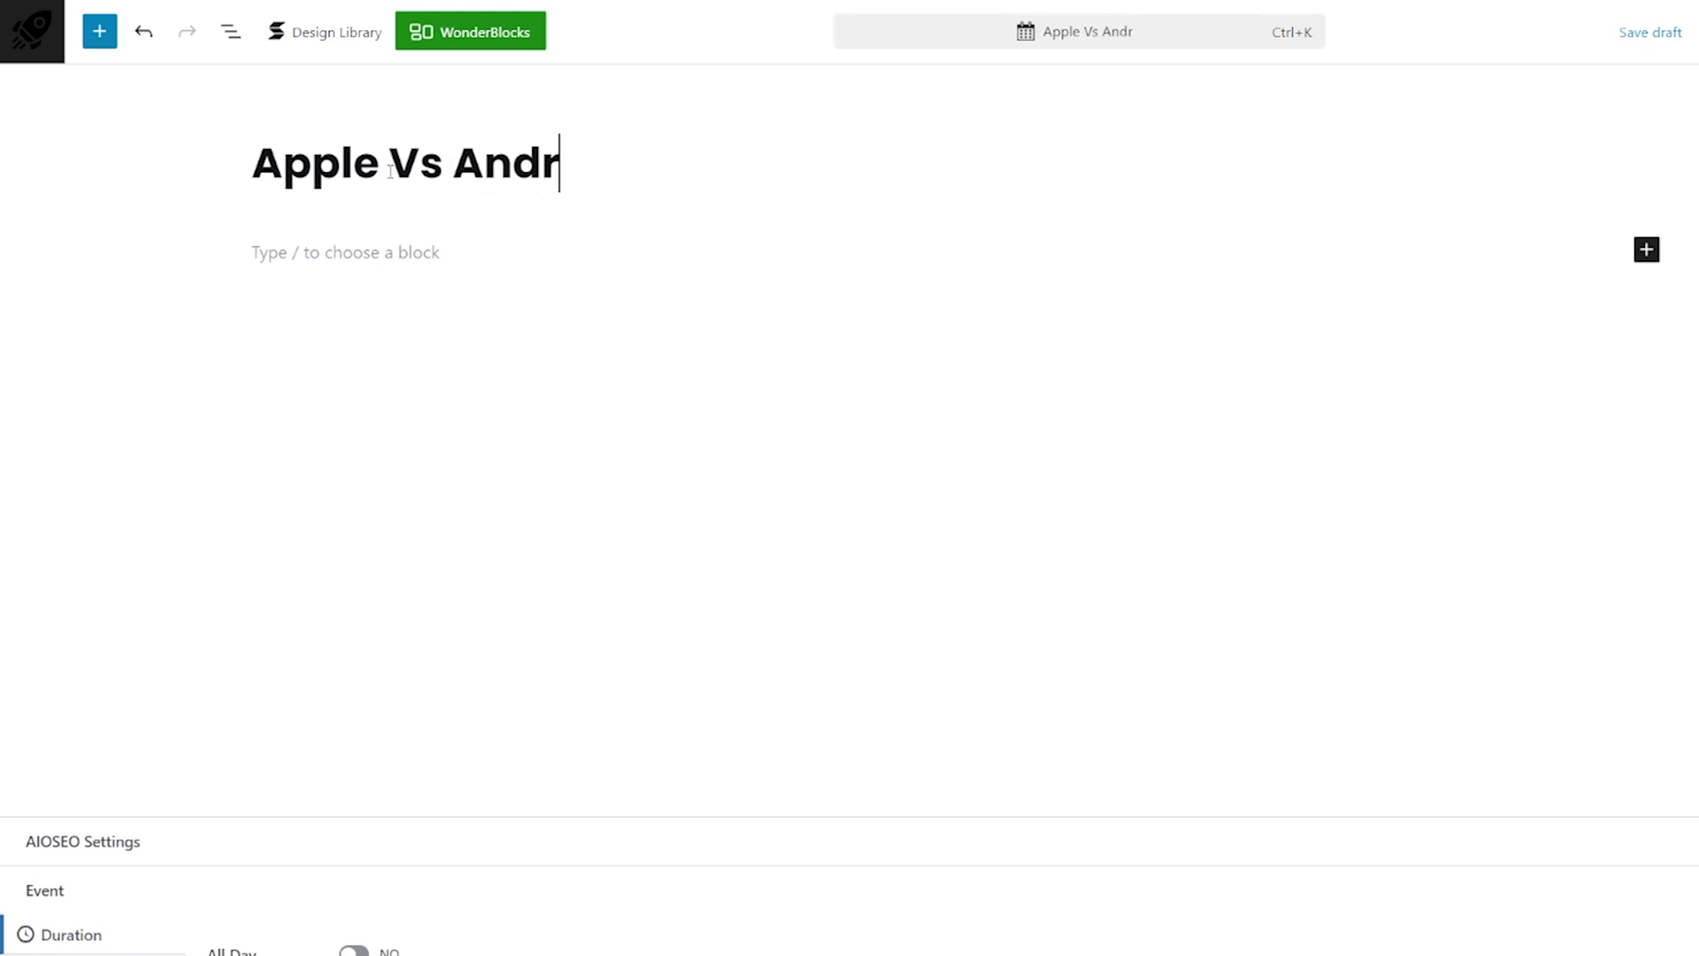
pyautogui.write('oid Which One?')
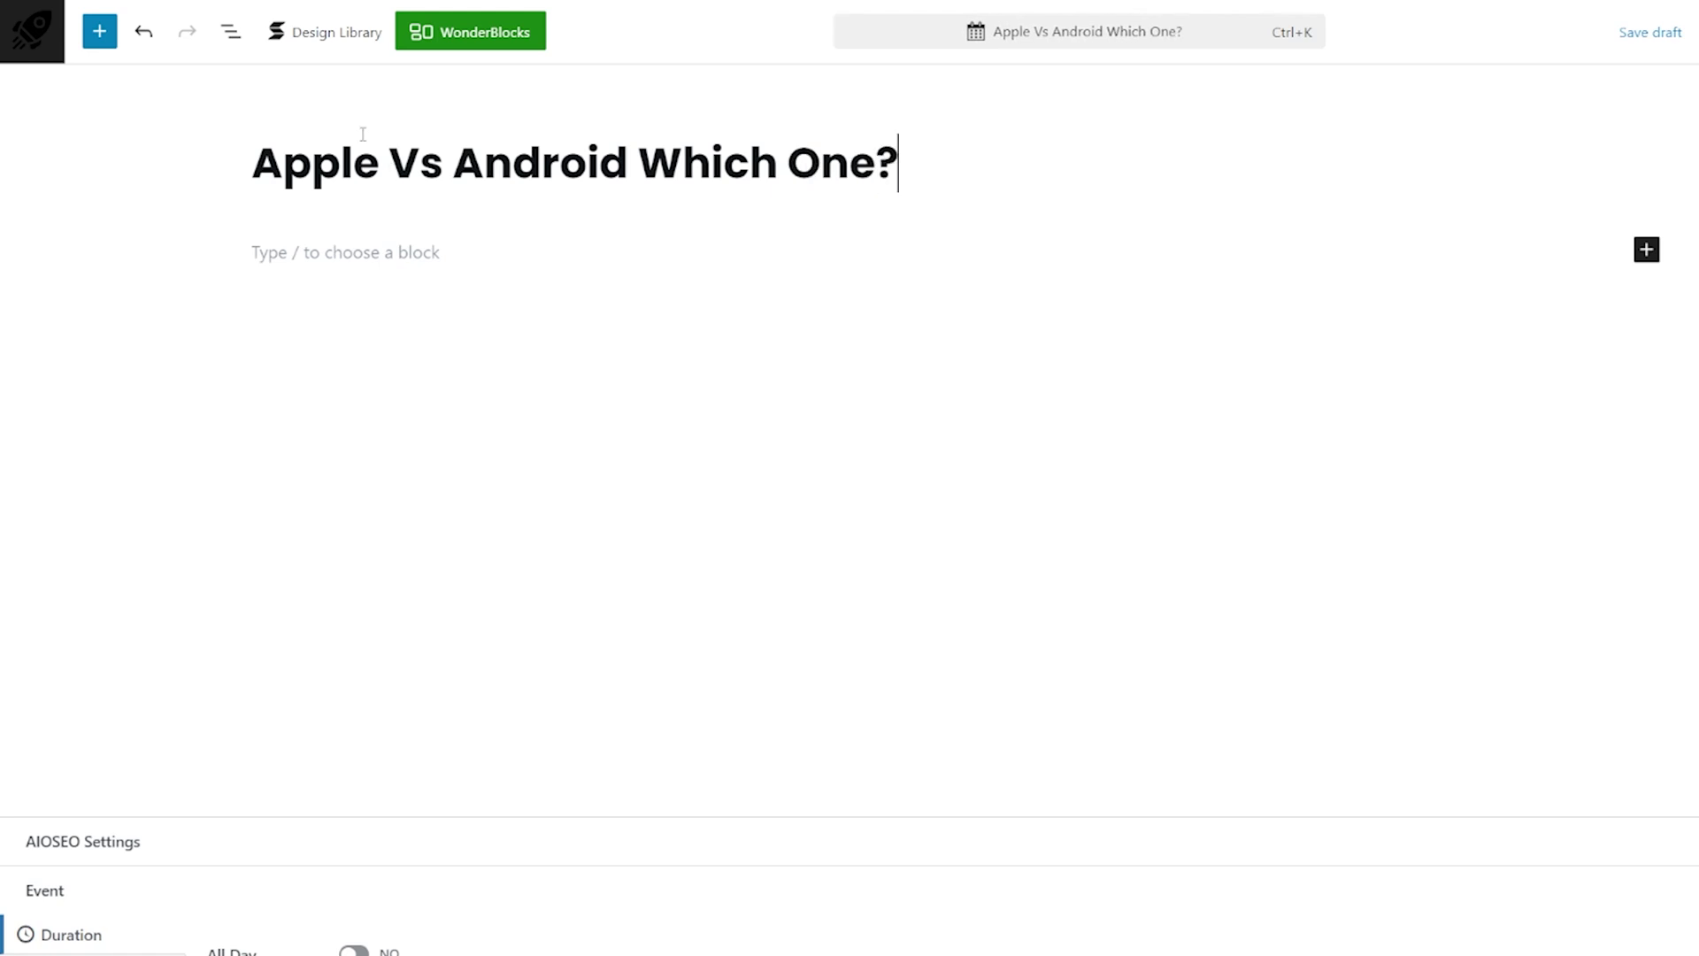
pyautogui.scroll(-3, 682, 887)
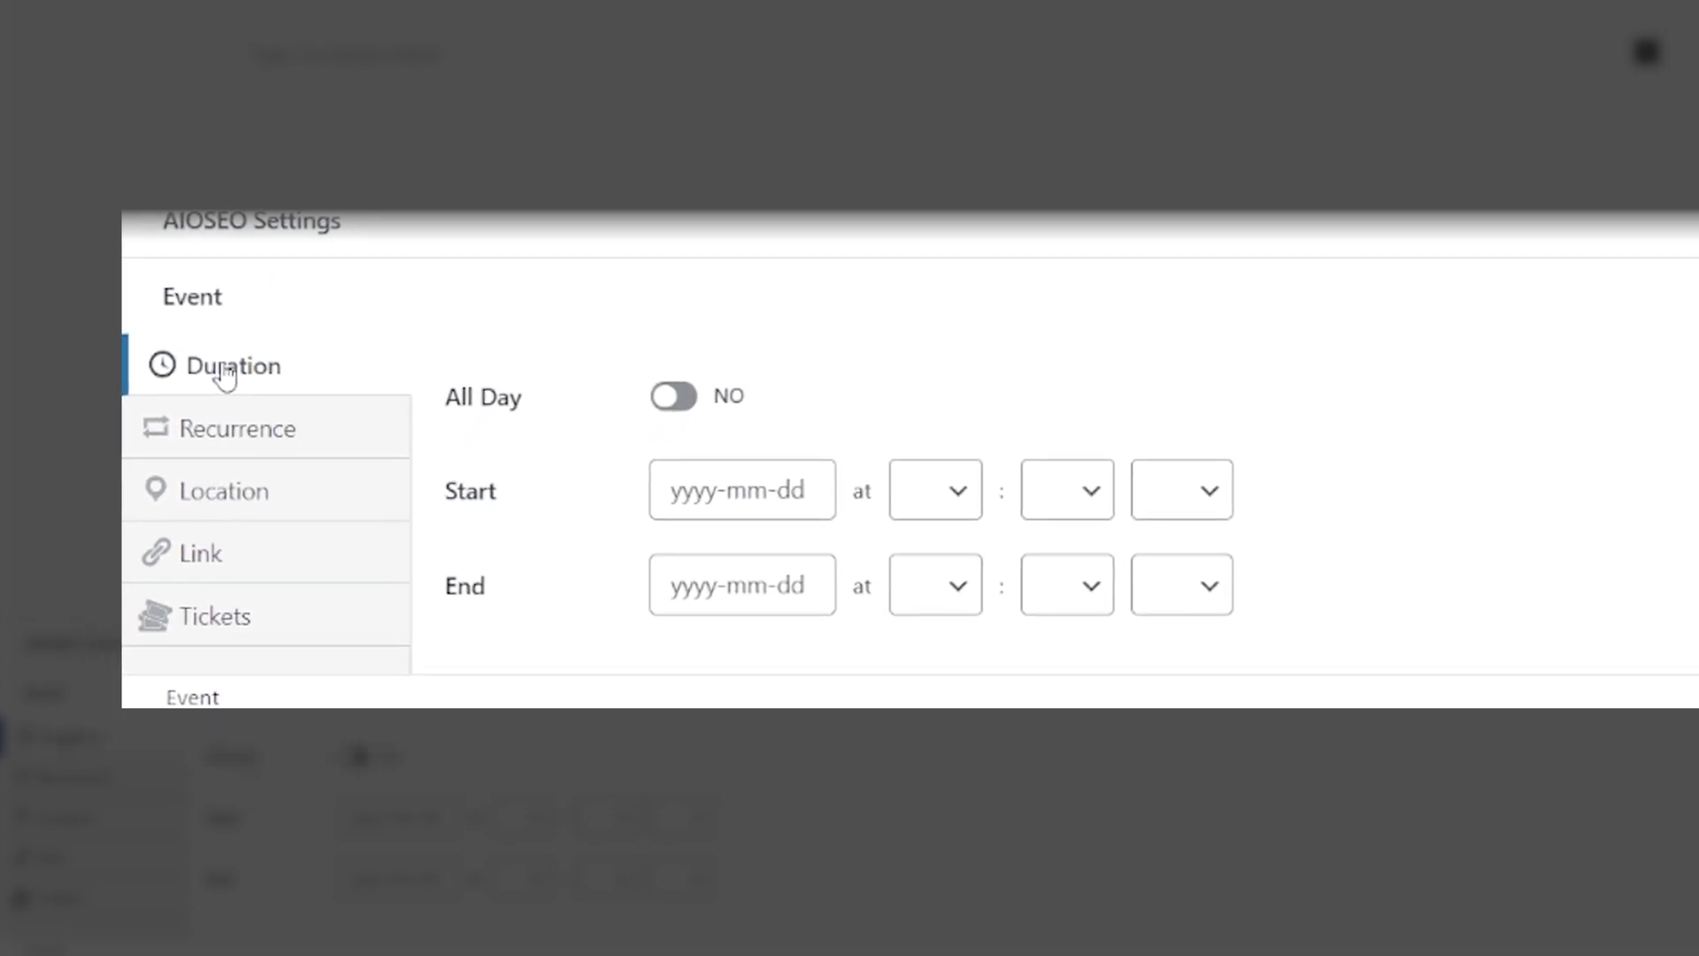
# Set the event start to 2 November 2024 at 09:00 AM.
pyautogui.click(772, 500)
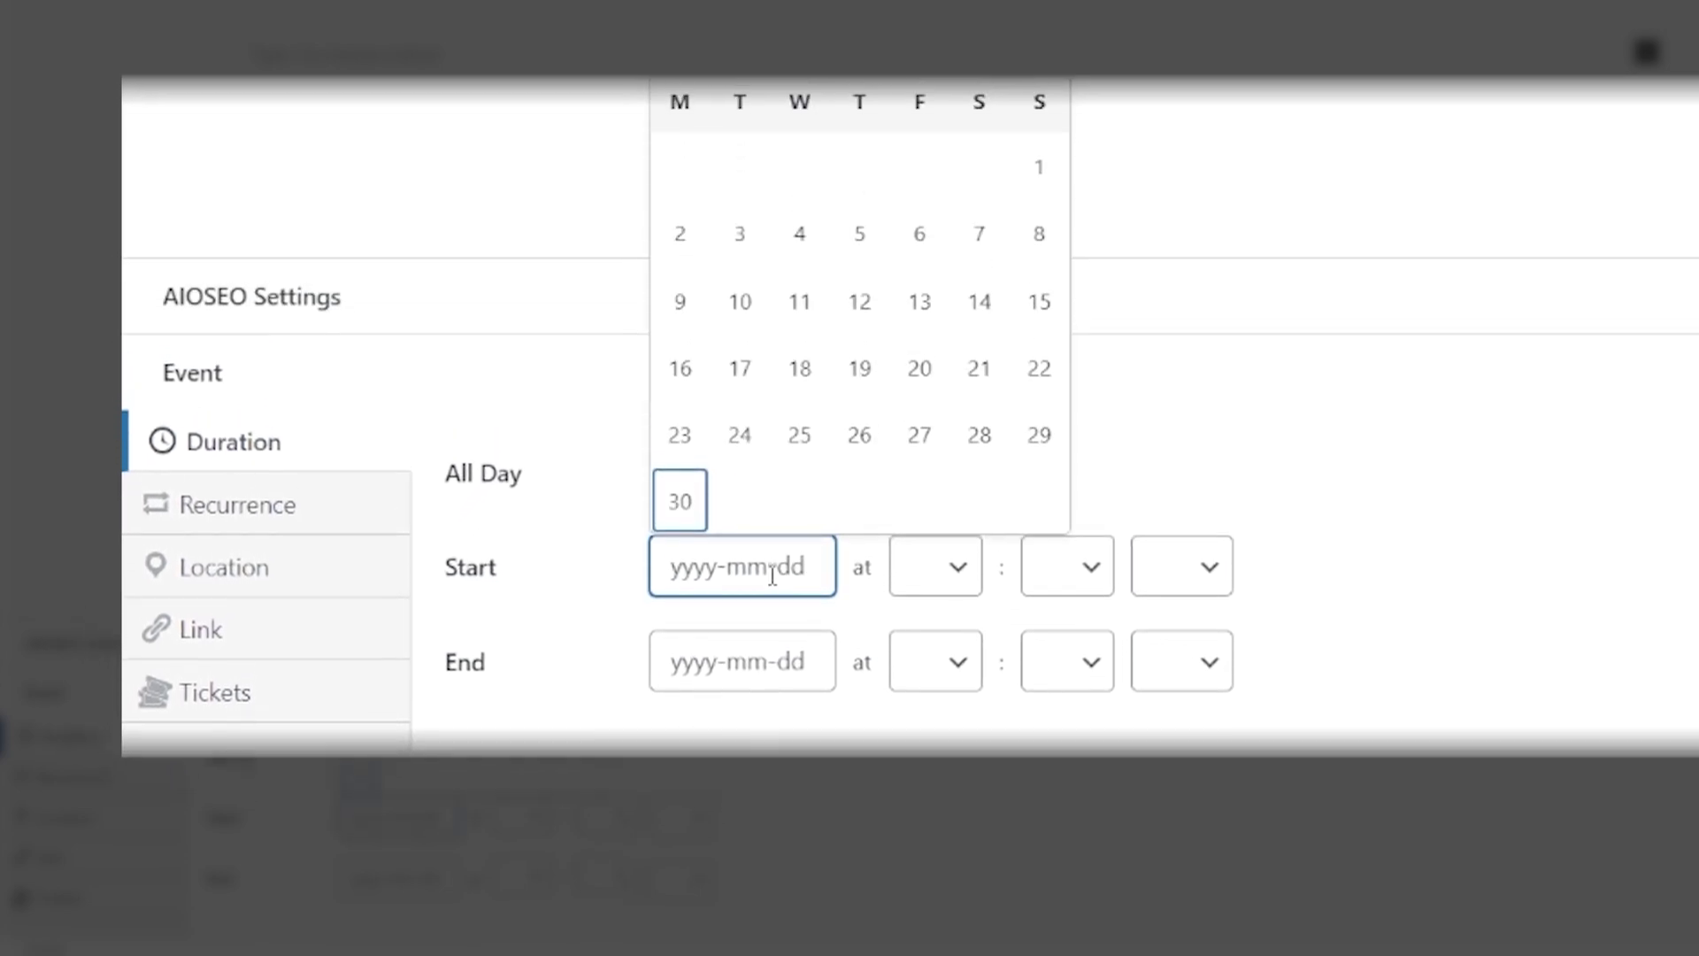
pyautogui.click(1044, 73)
pyautogui.click(1044, 72)
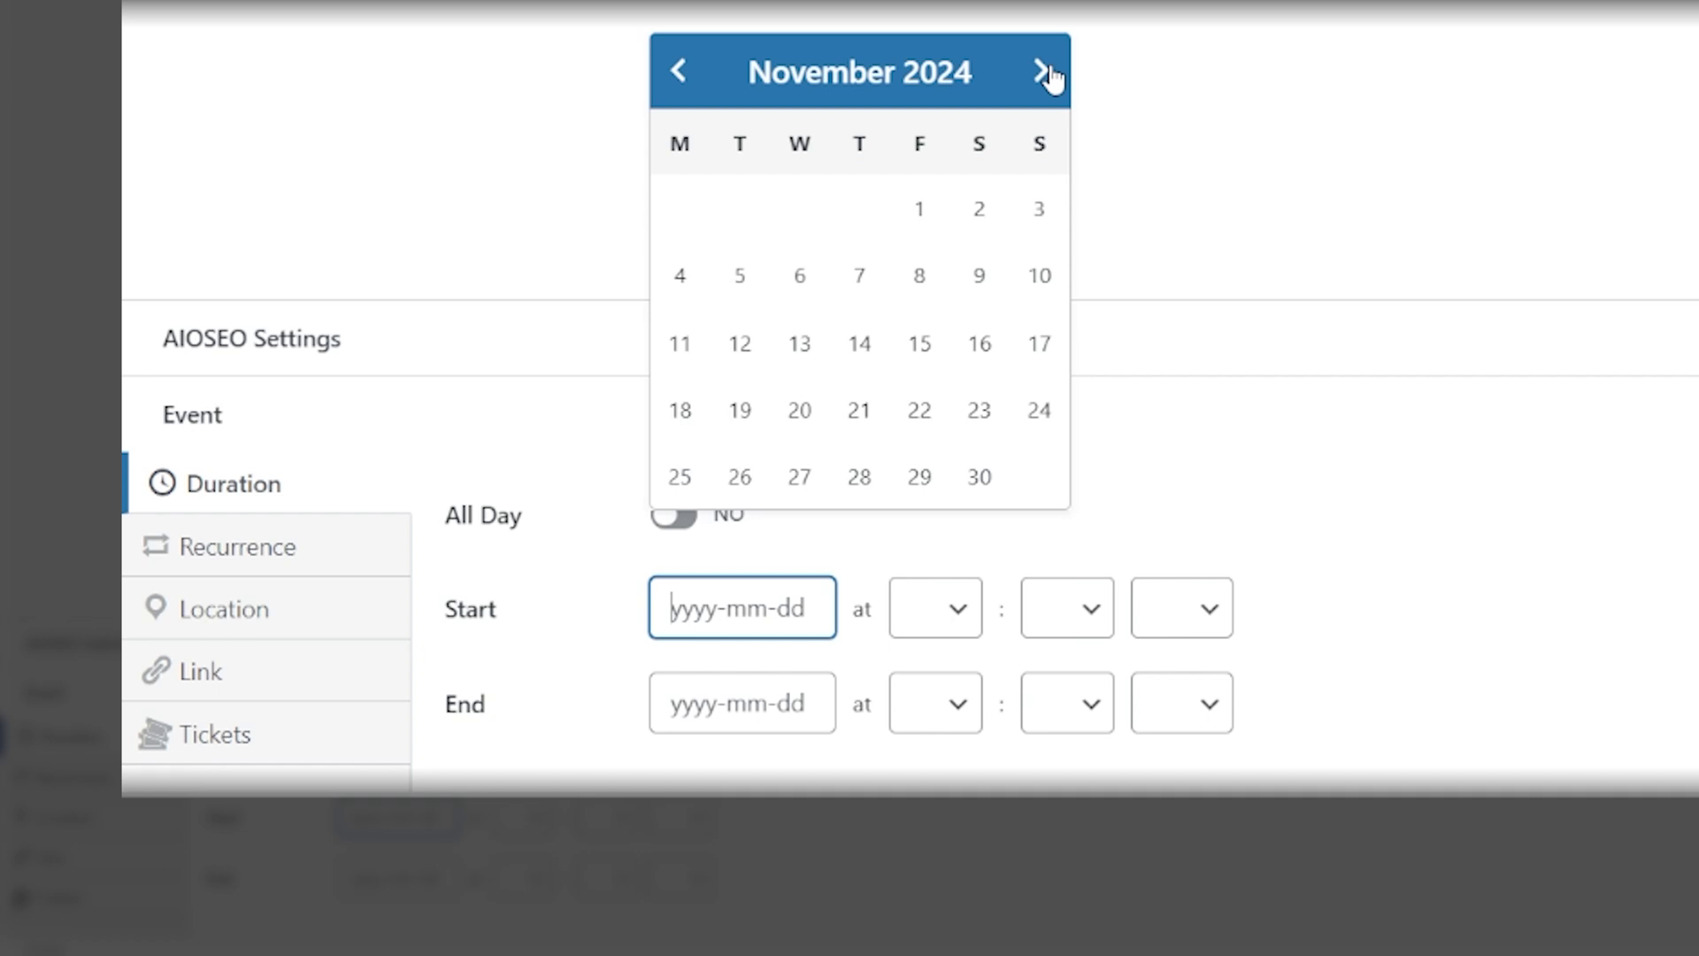
pyautogui.click(978, 213)
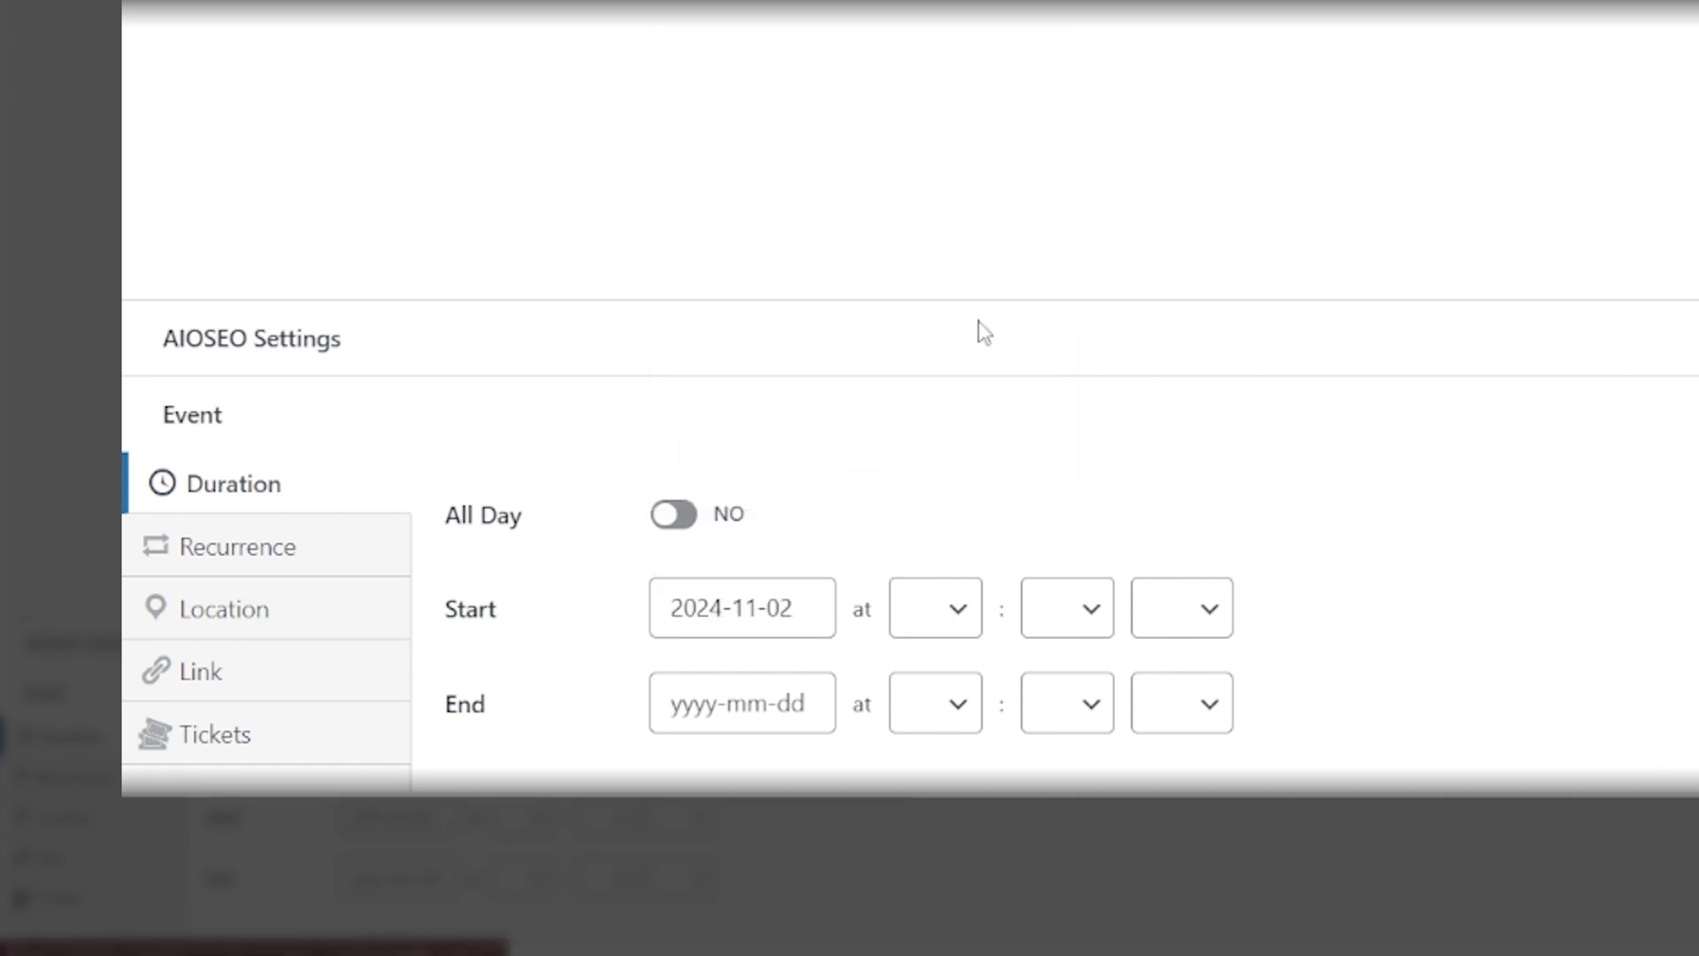
pyautogui.click(937, 636)
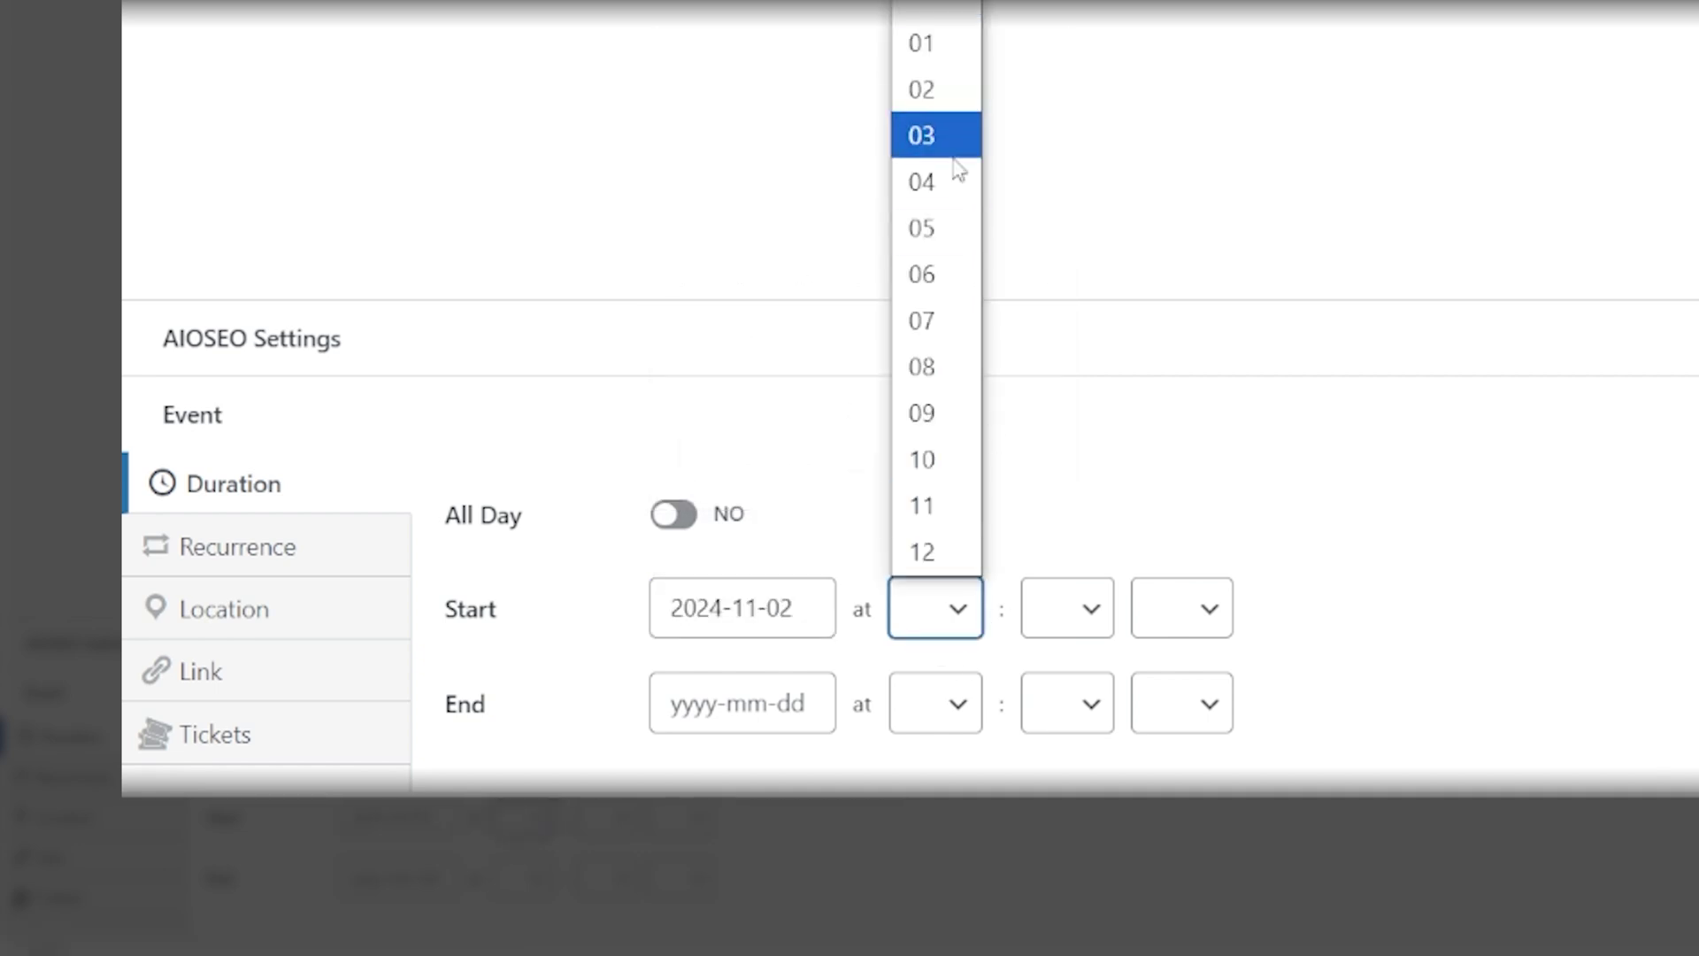
pyautogui.click(936, 416)
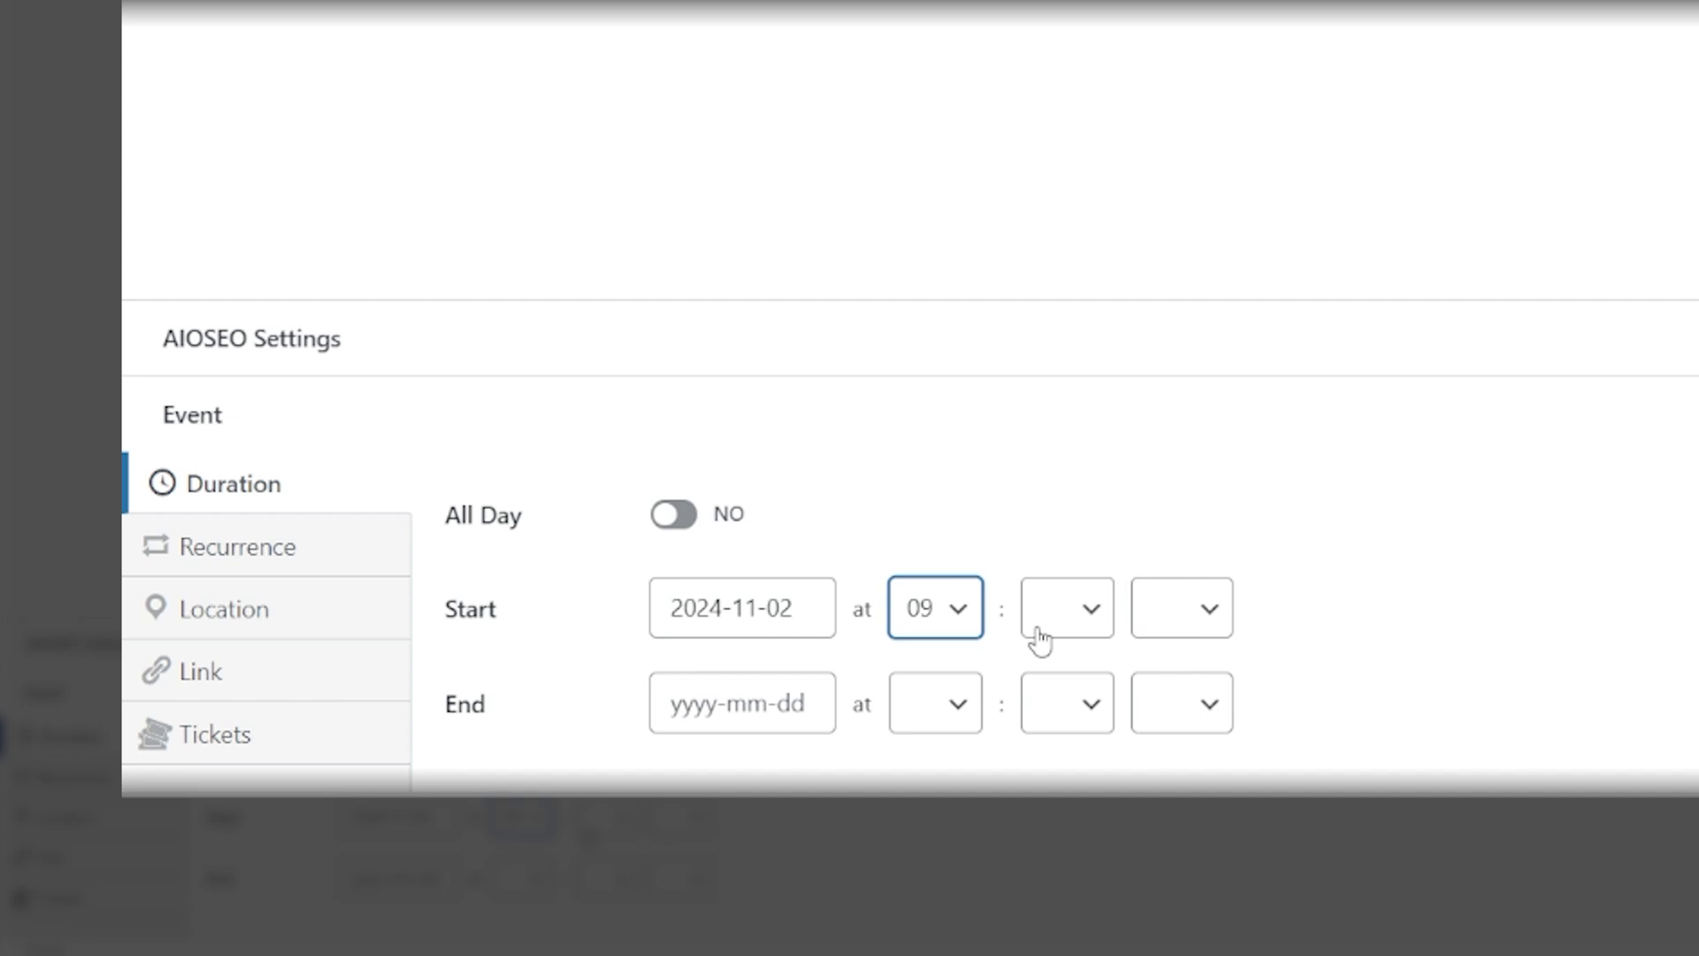
pyautogui.click(1074, 630)
pyautogui.click(1062, 55)
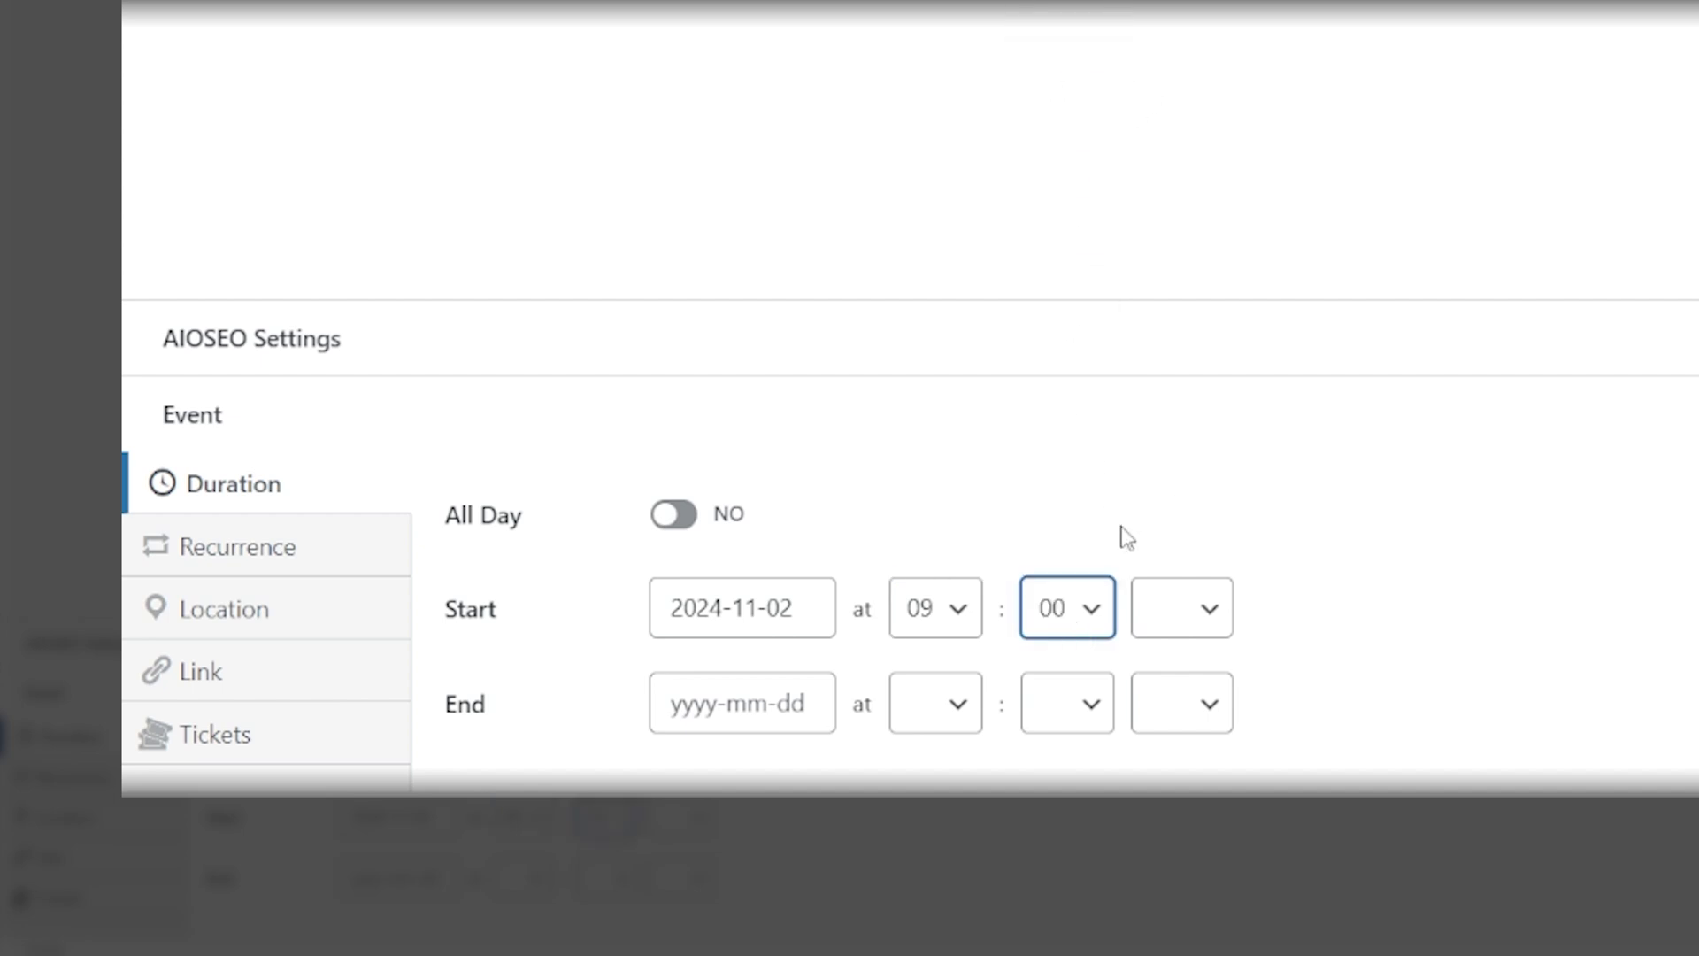
pyautogui.click(1157, 624)
pyautogui.click(1177, 707)
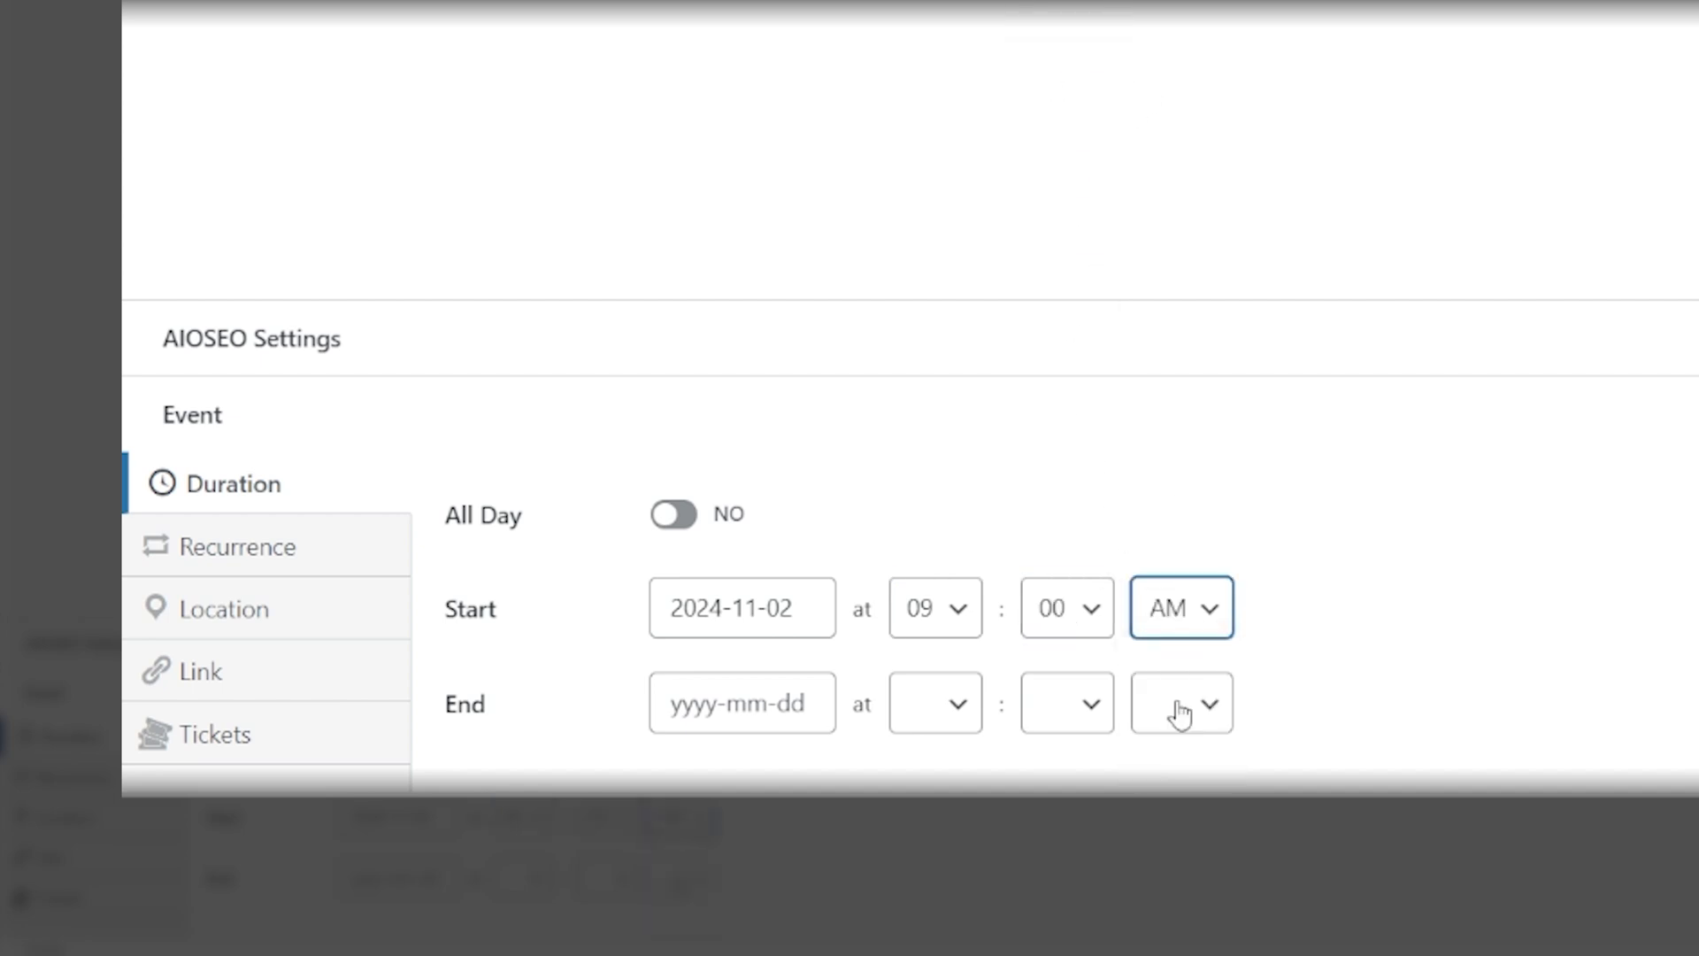
# Set the event end to 2 November 2024 at 09:45 AM and show Recurrence settings.
pyautogui.click(740, 706)
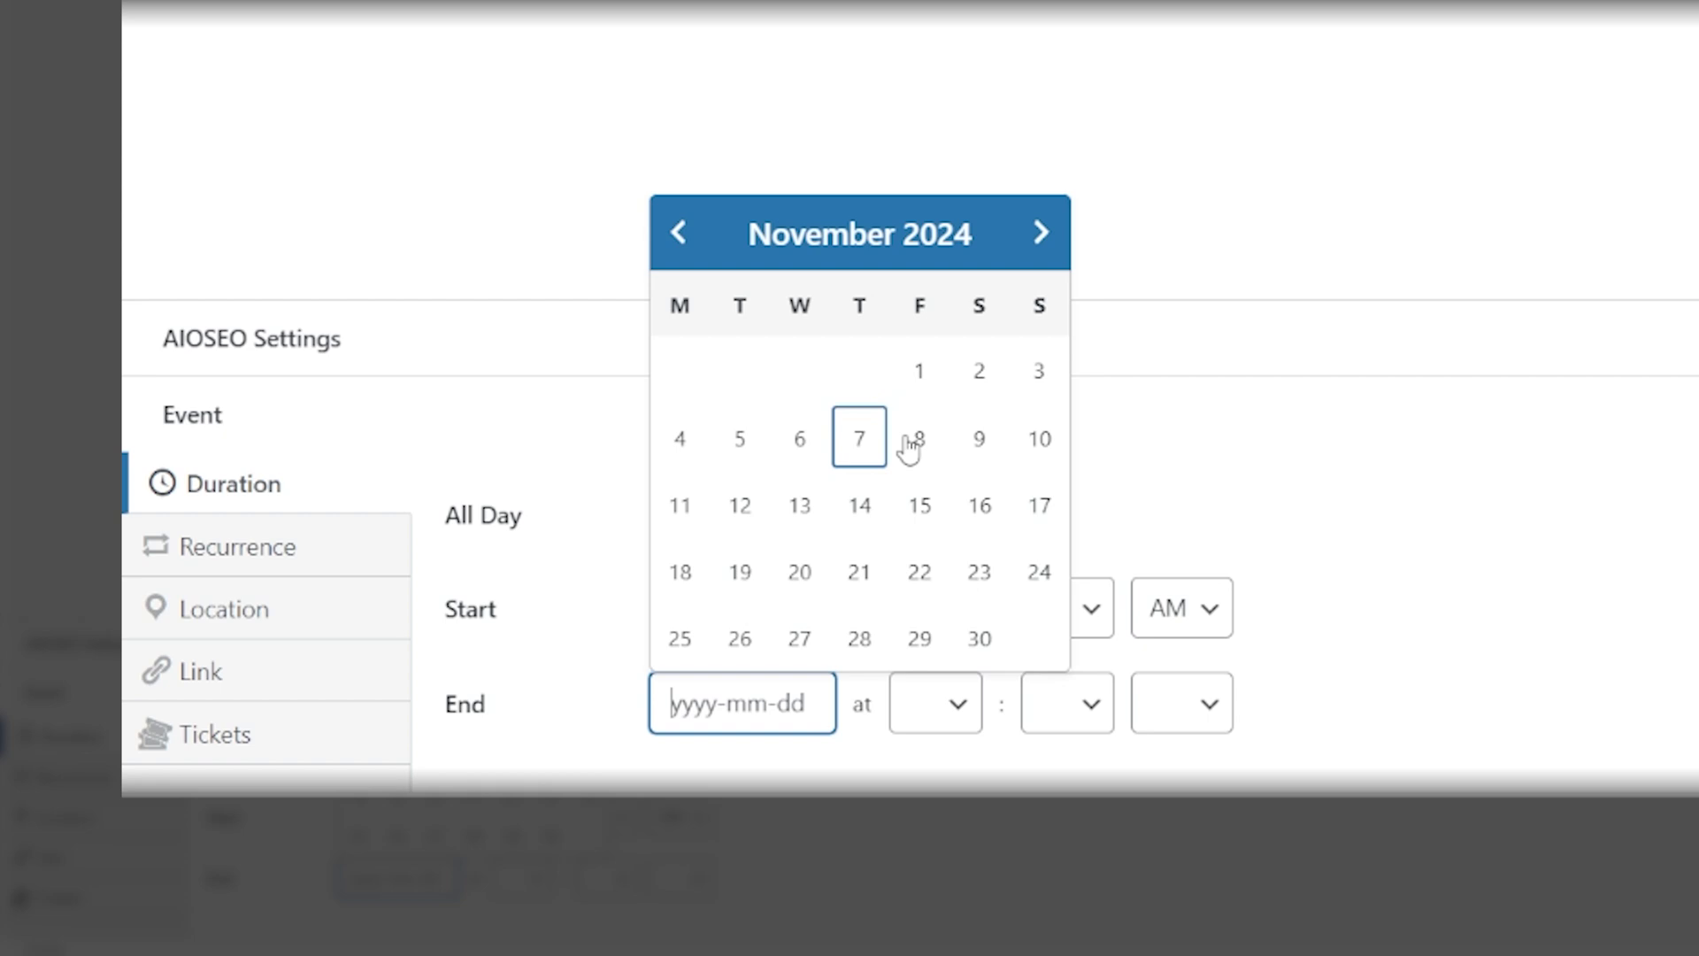
pyautogui.click(980, 398)
pyautogui.click(956, 726)
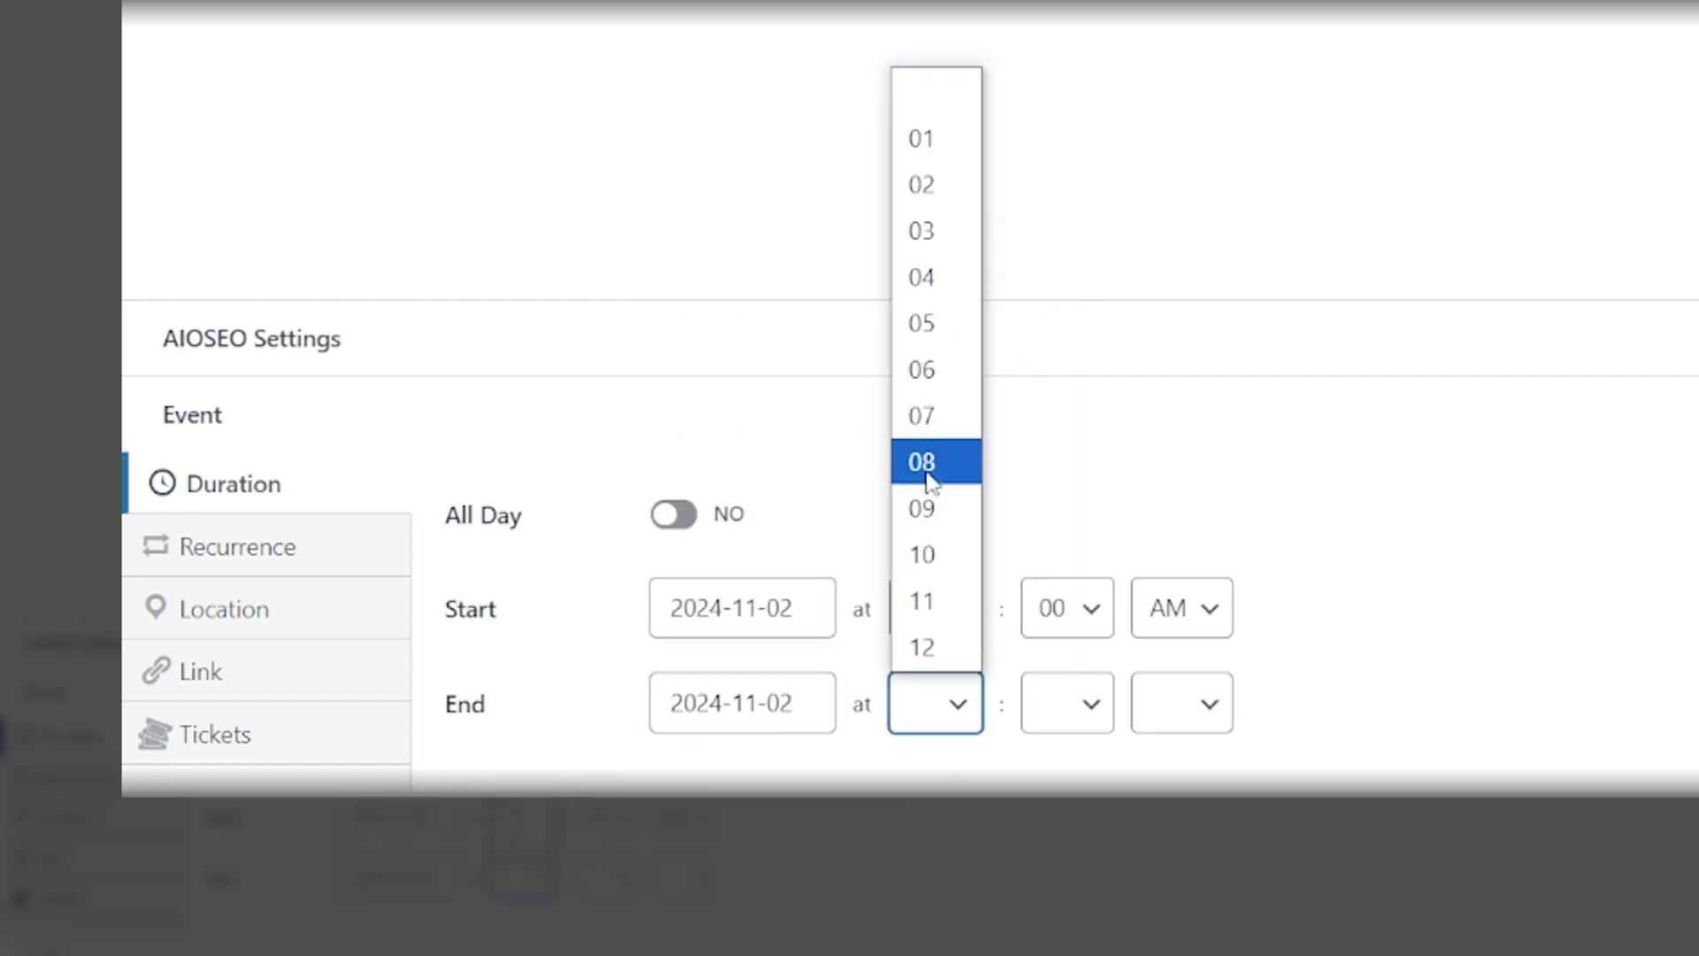
pyautogui.click(924, 512)
pyautogui.click(1040, 719)
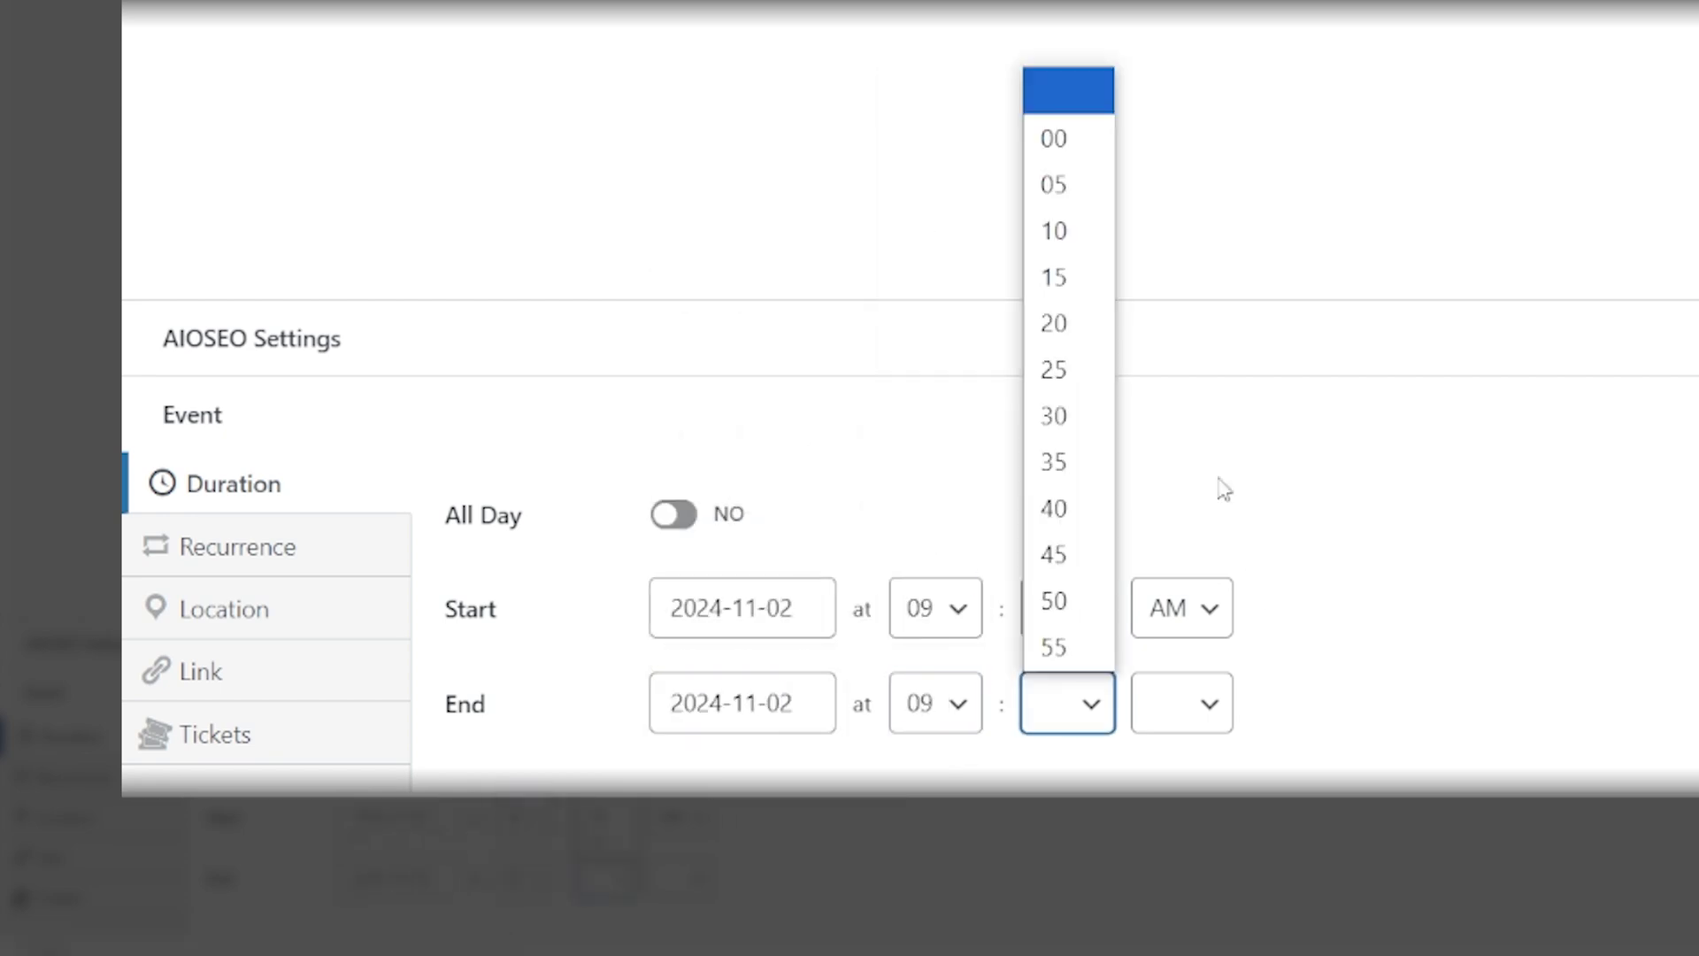
pyautogui.click(1080, 550)
pyautogui.click(1203, 721)
pyautogui.click(1203, 612)
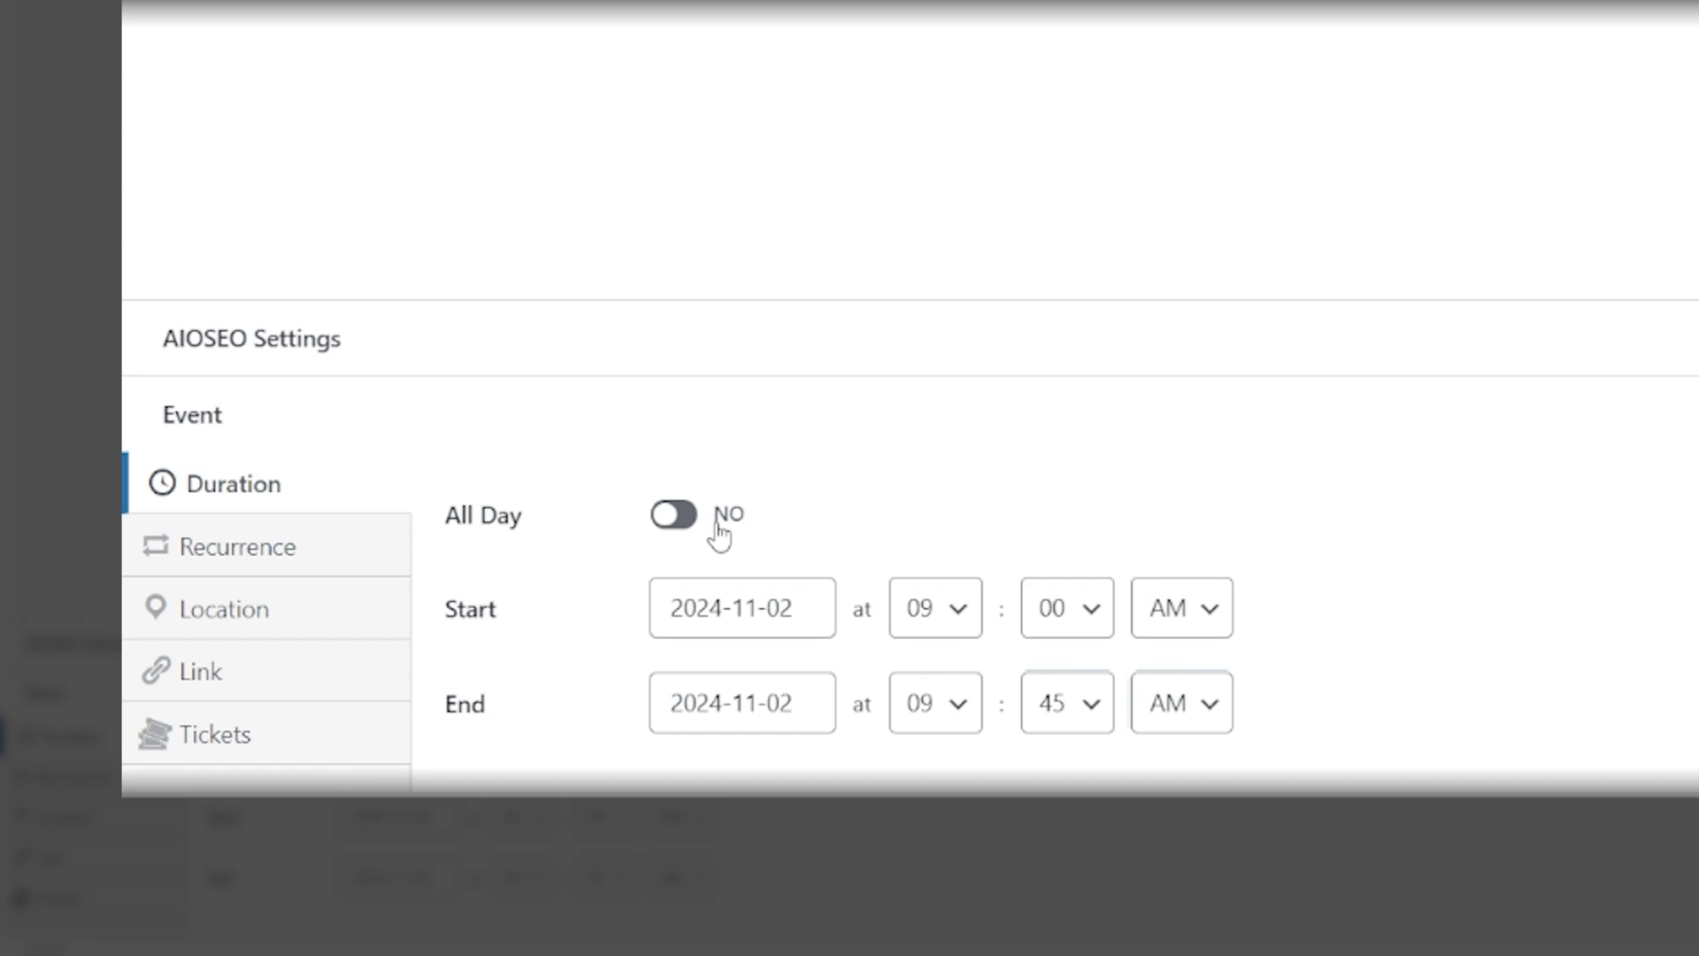
pyautogui.click(350, 564)
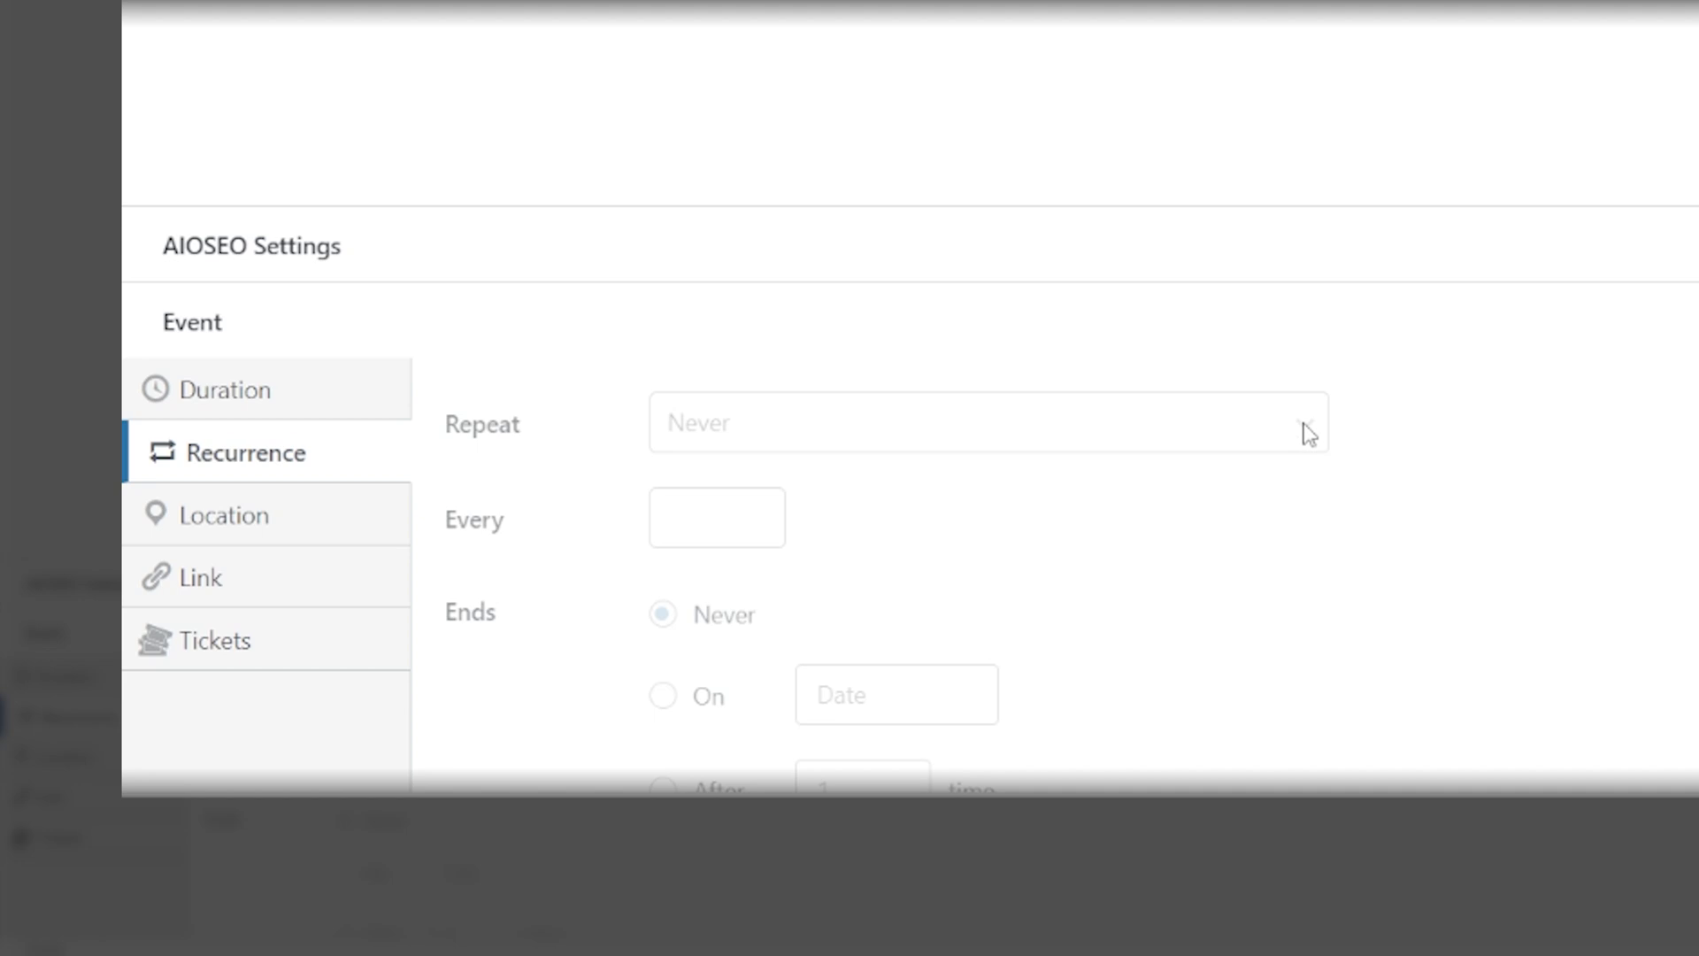
# Review the recurrence options, then the Location tab's Address field.
pyautogui.scroll(-2, 1289, 443)
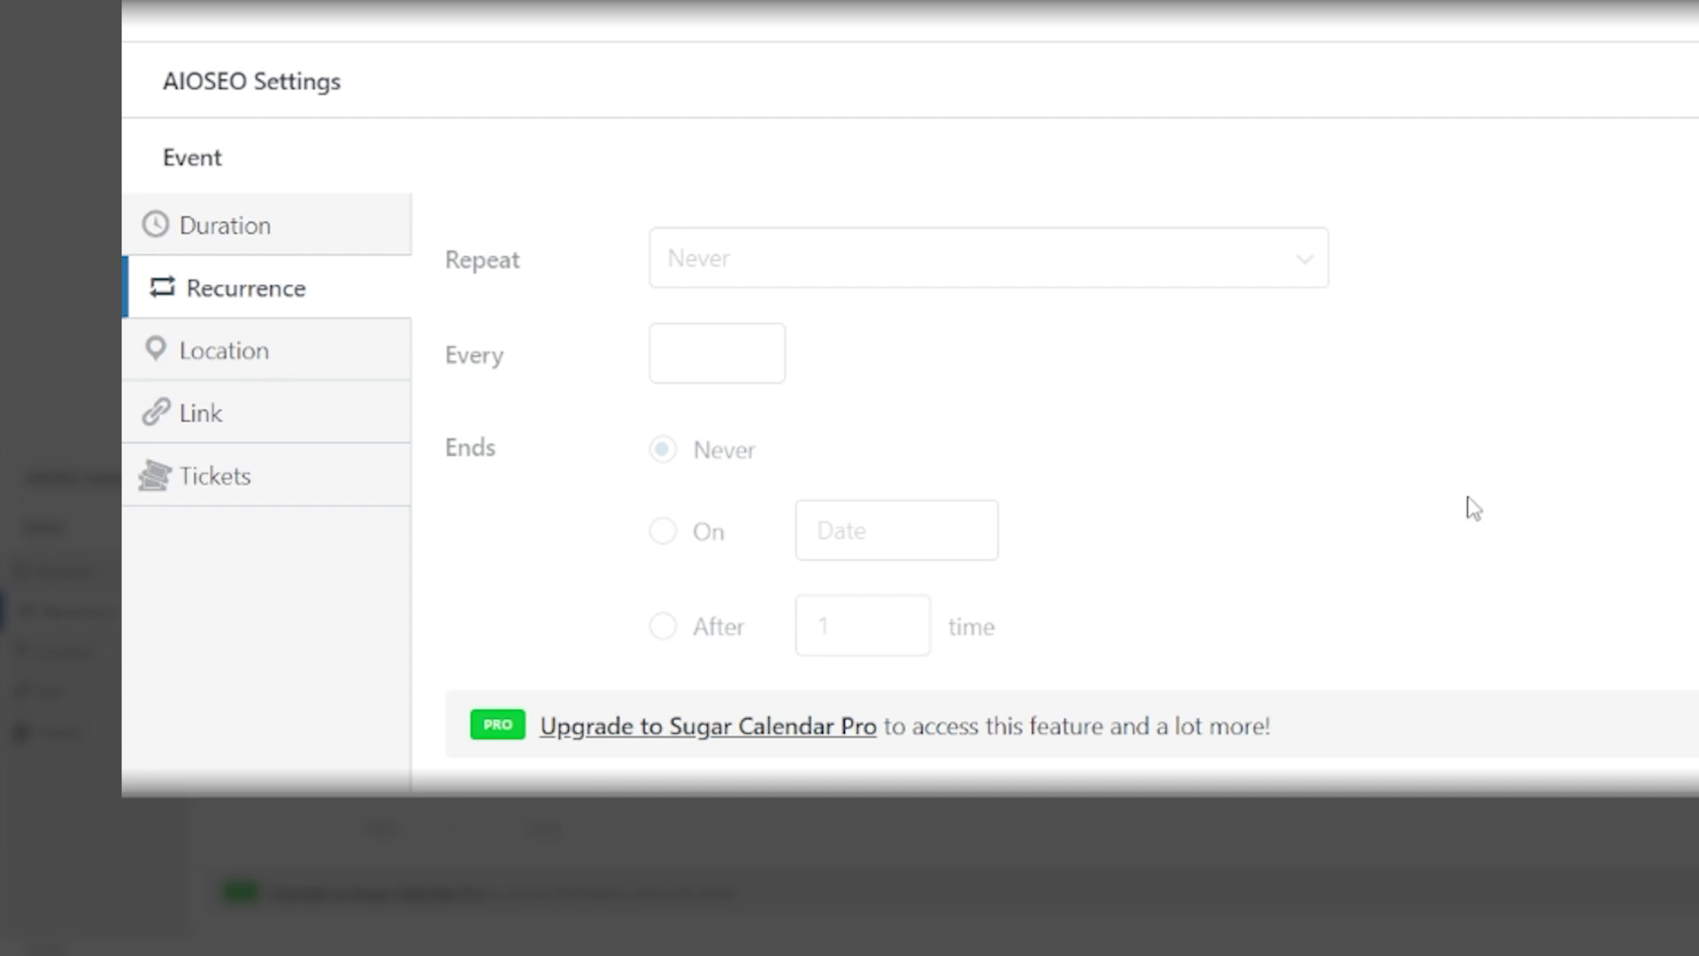
pyautogui.click(286, 355)
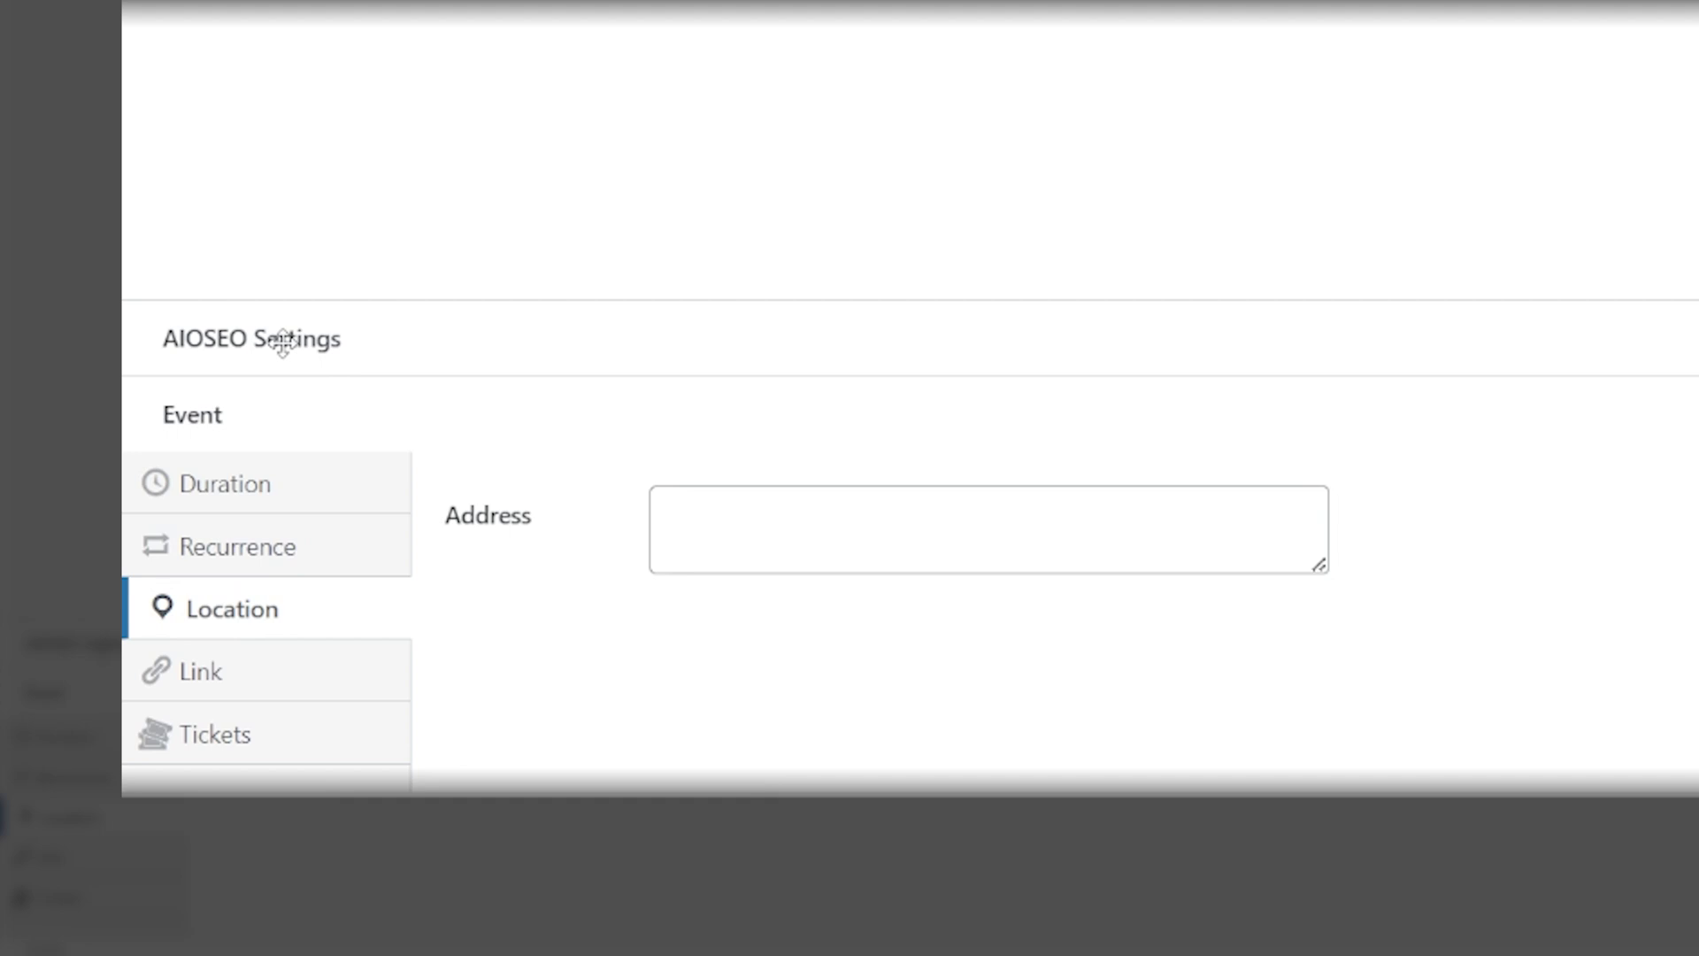
pyautogui.click(821, 526)
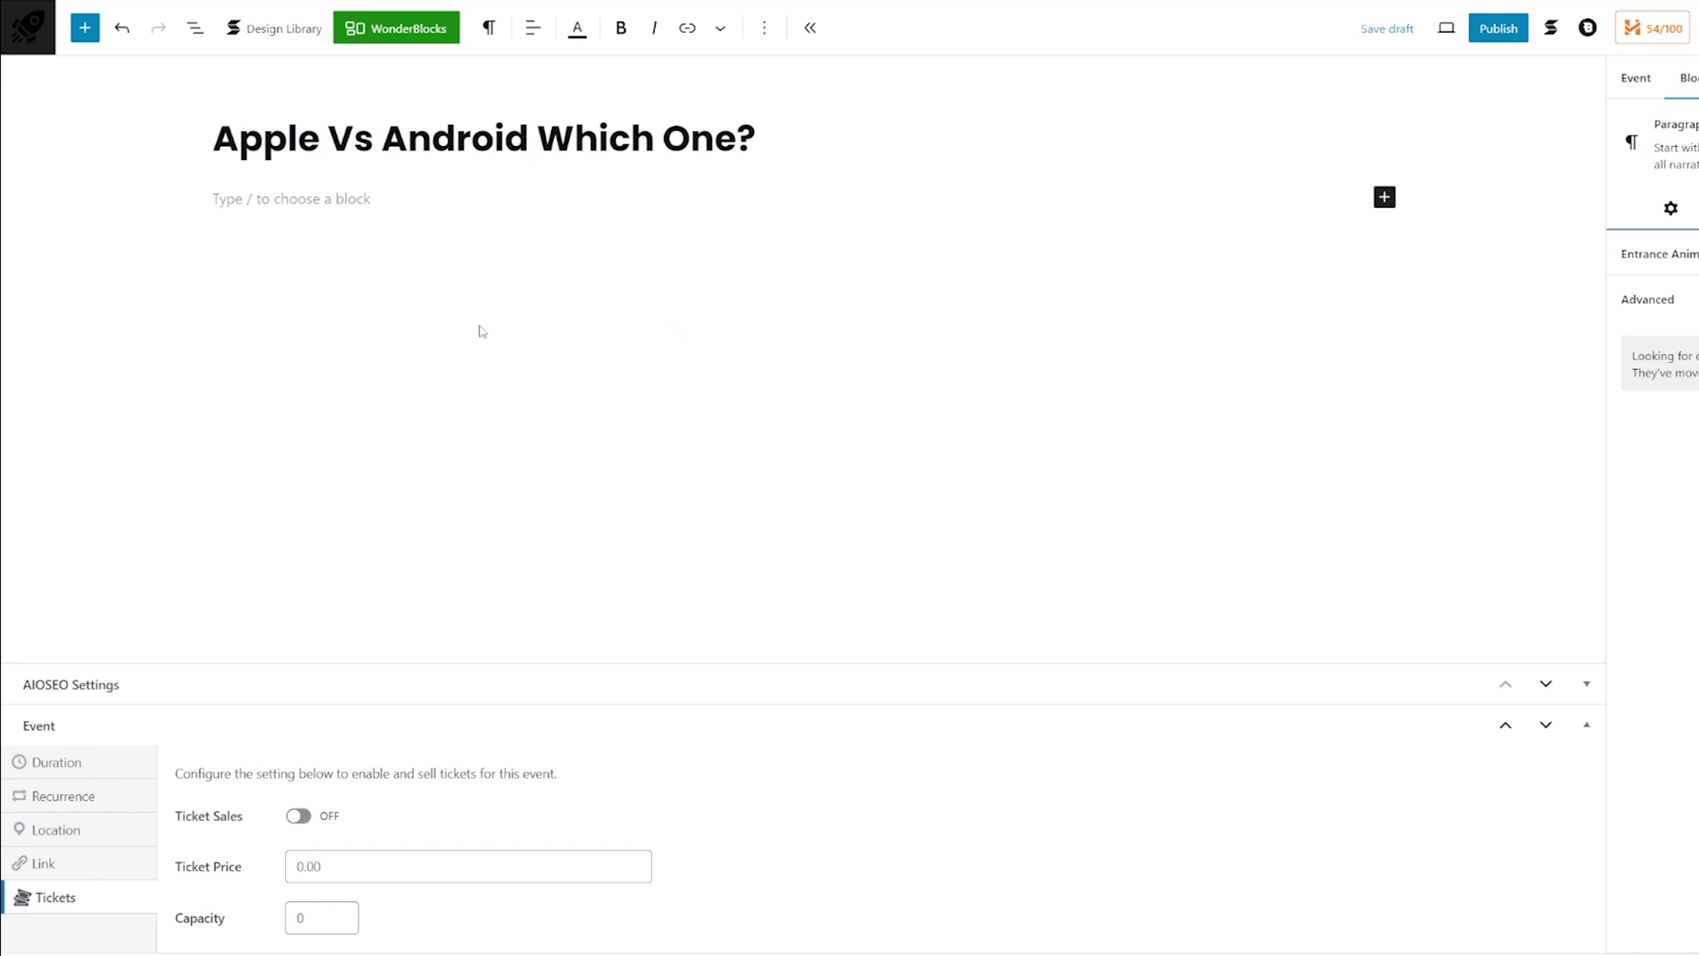
# Search blocks for 'gall' and drag a Gallery block below the event title.
pyautogui.click(88, 38)
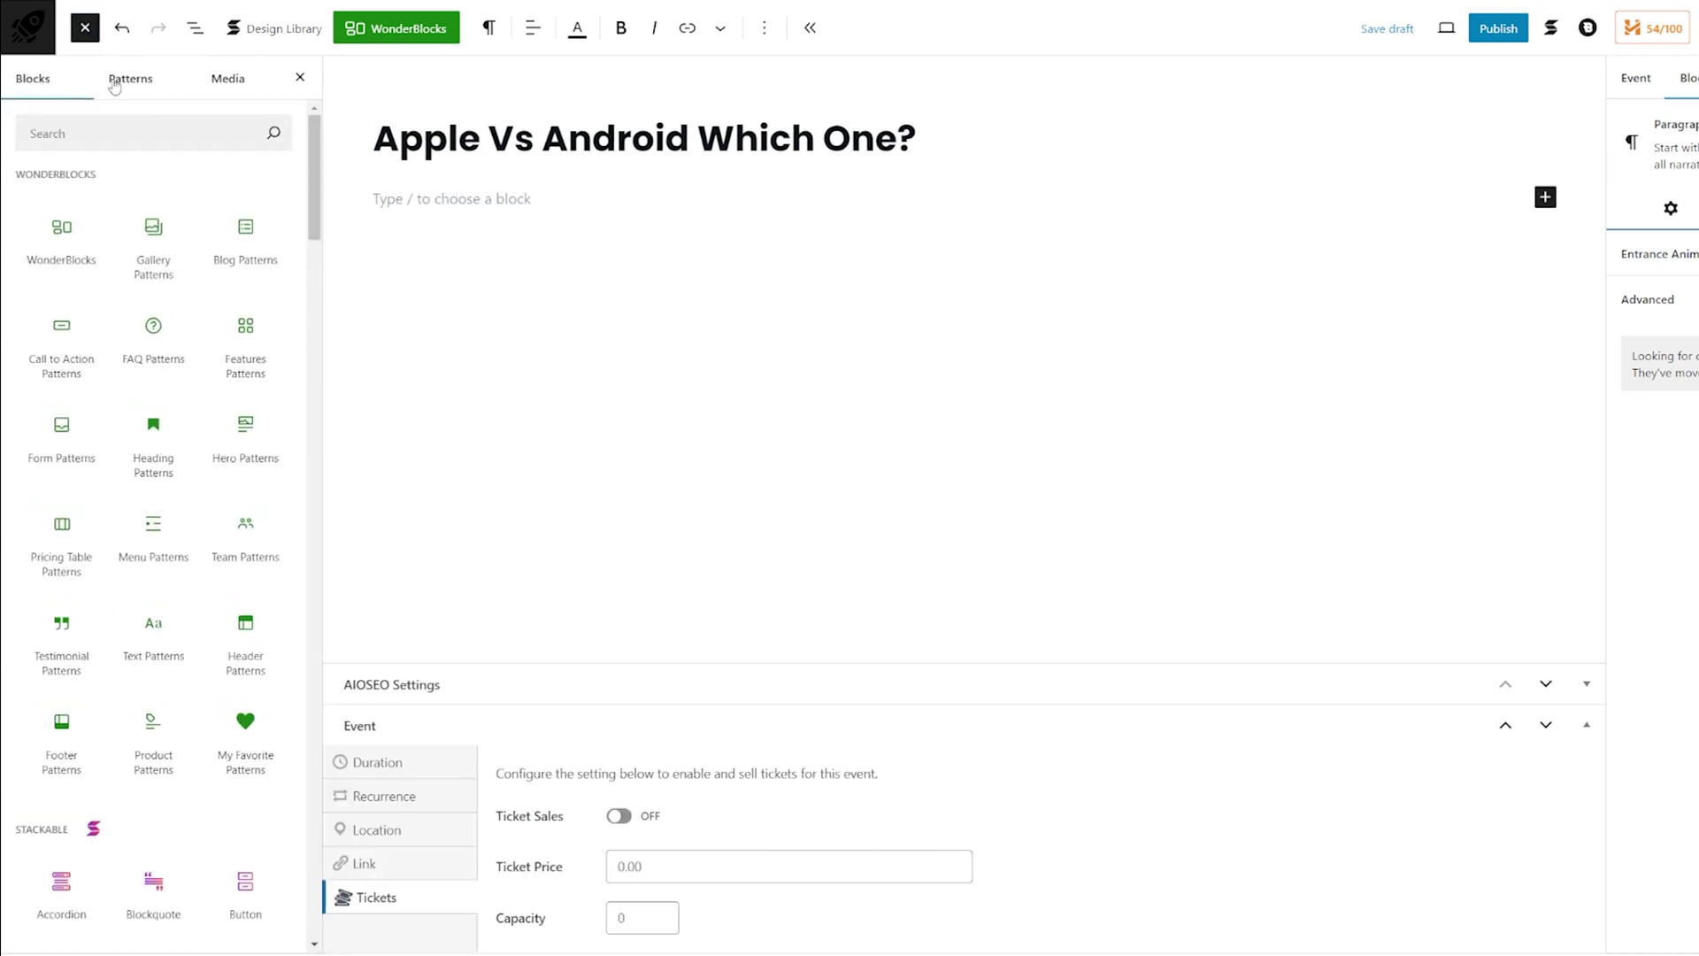
pyautogui.click(139, 124)
pyautogui.write('gall')
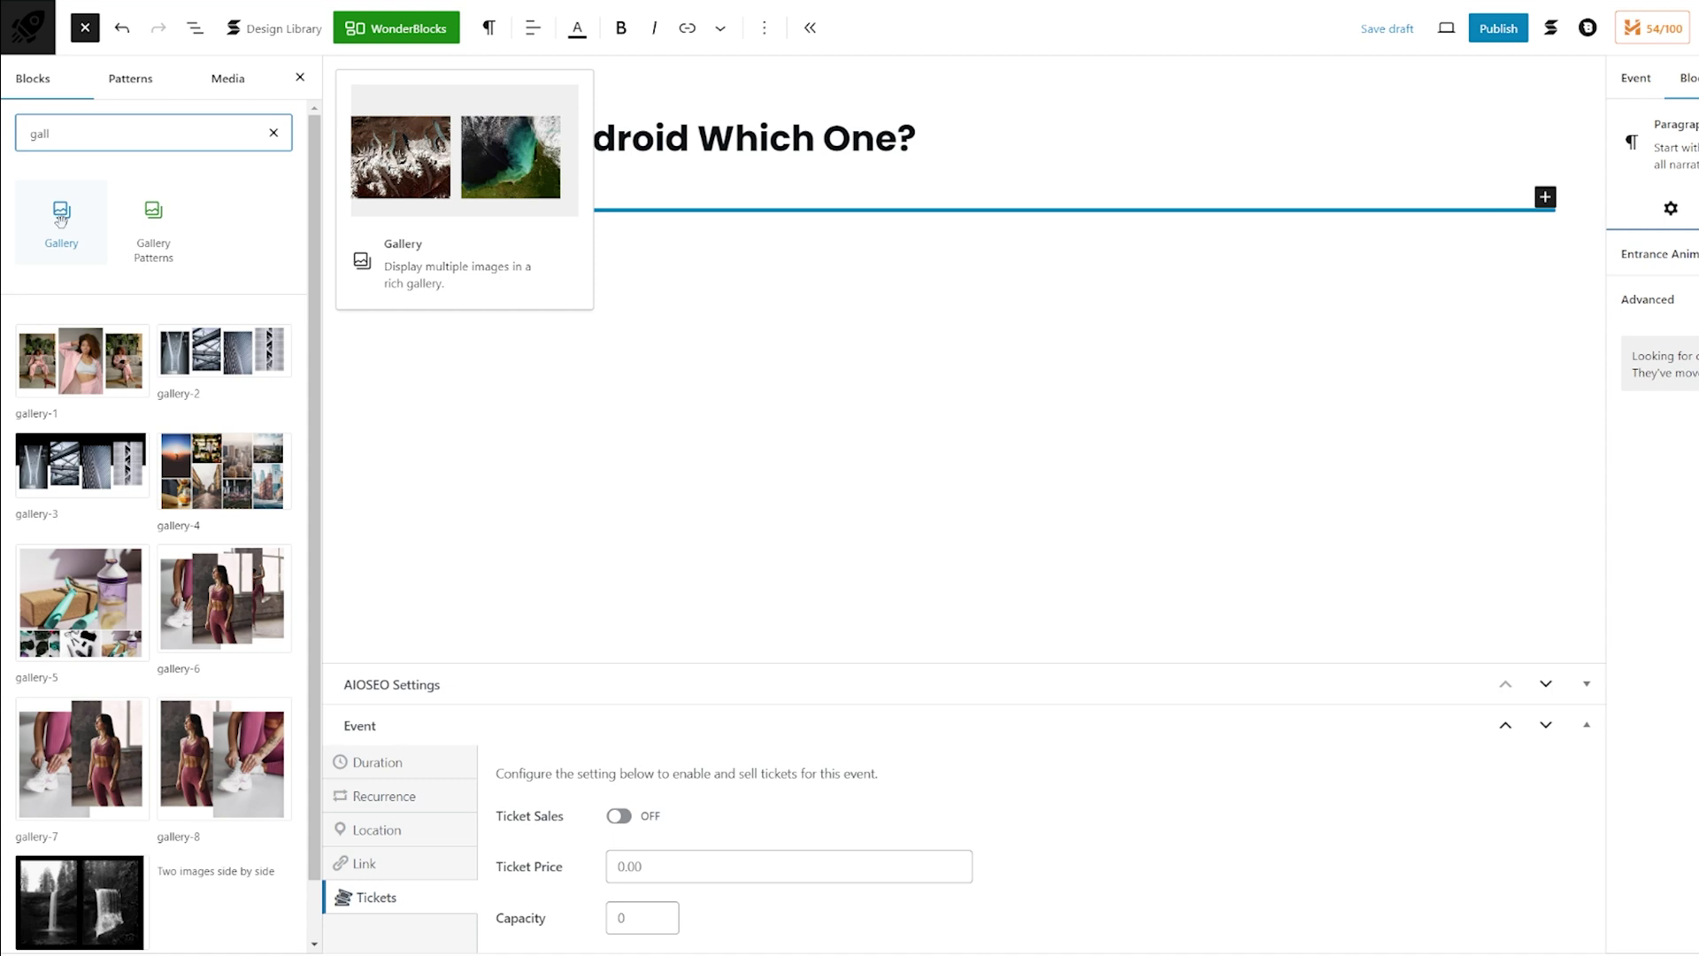
pyautogui.moveTo(60, 220); pyautogui.dragTo(752, 223)
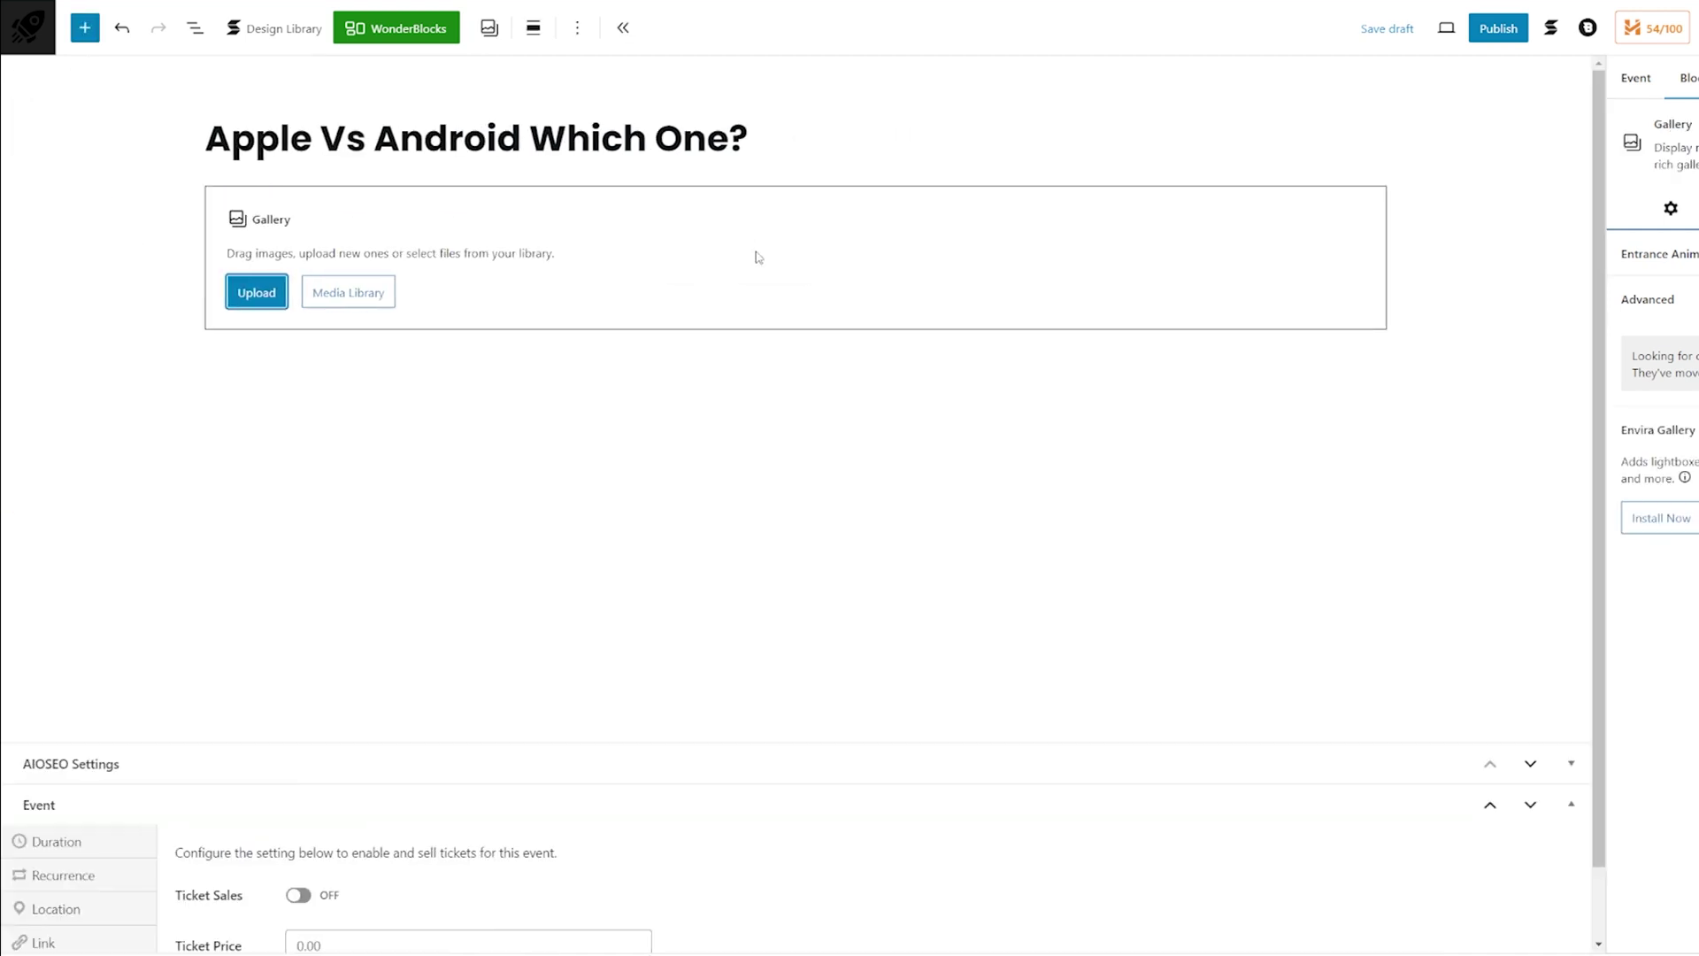
# Insert a gallery of the iPhone, Samsung and second iPhone images from the Media Library.
pyautogui.click(357, 302)
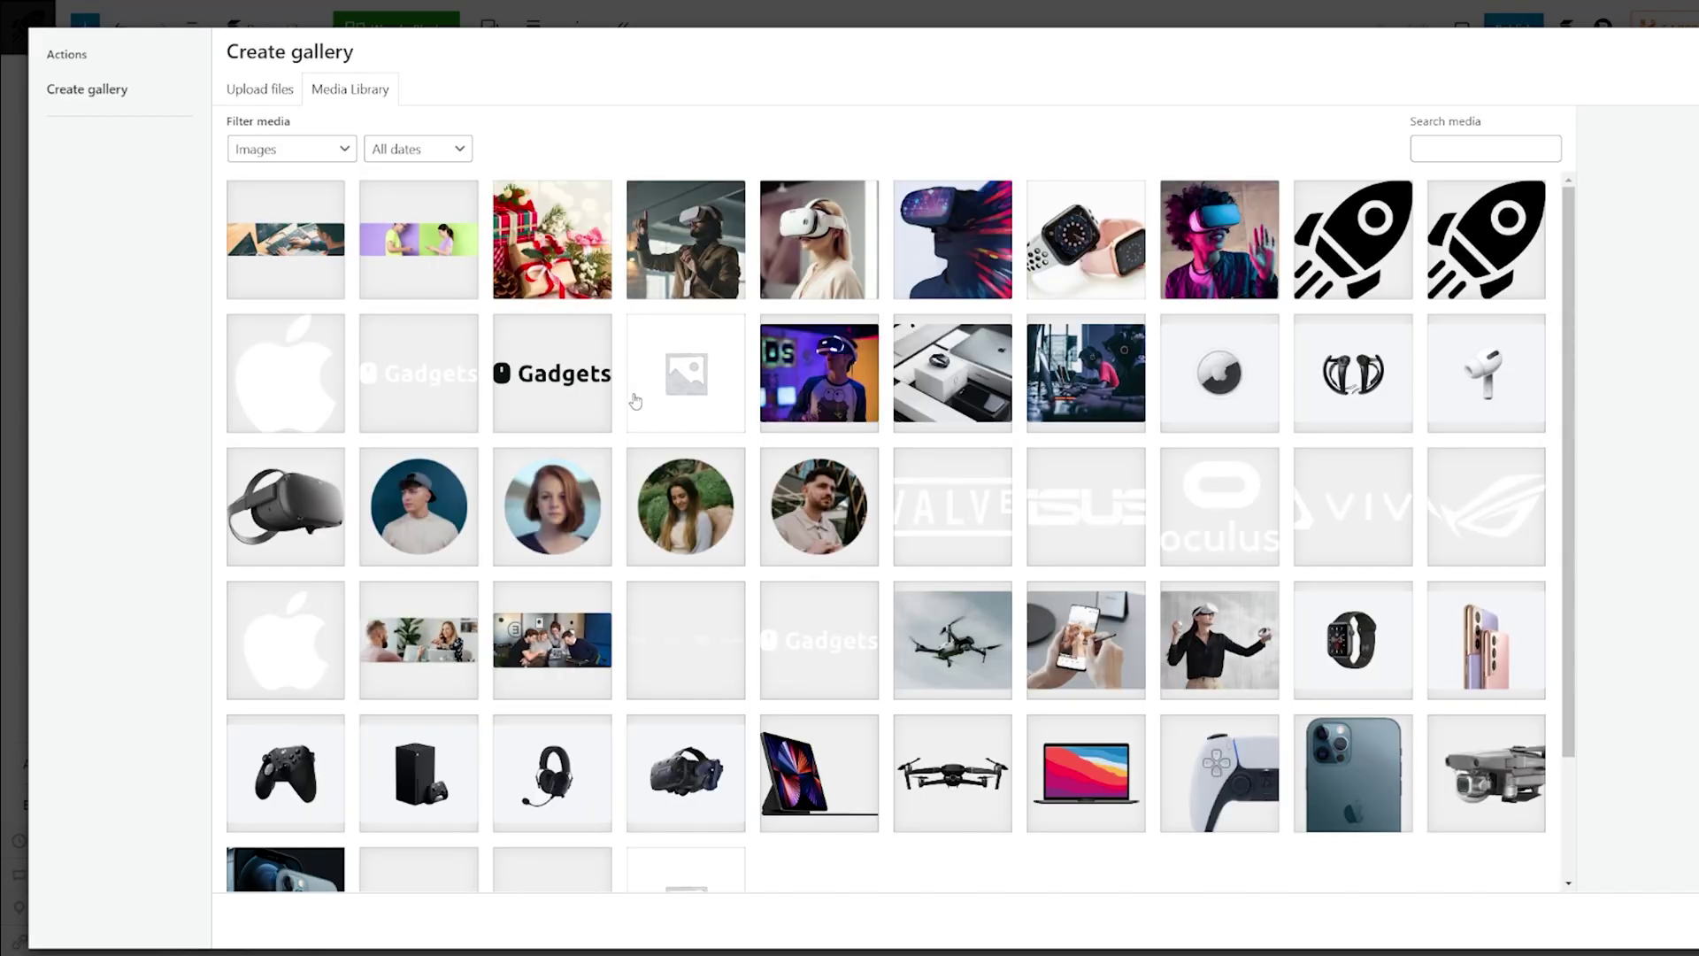
pyautogui.scroll(-3, 651, 414)
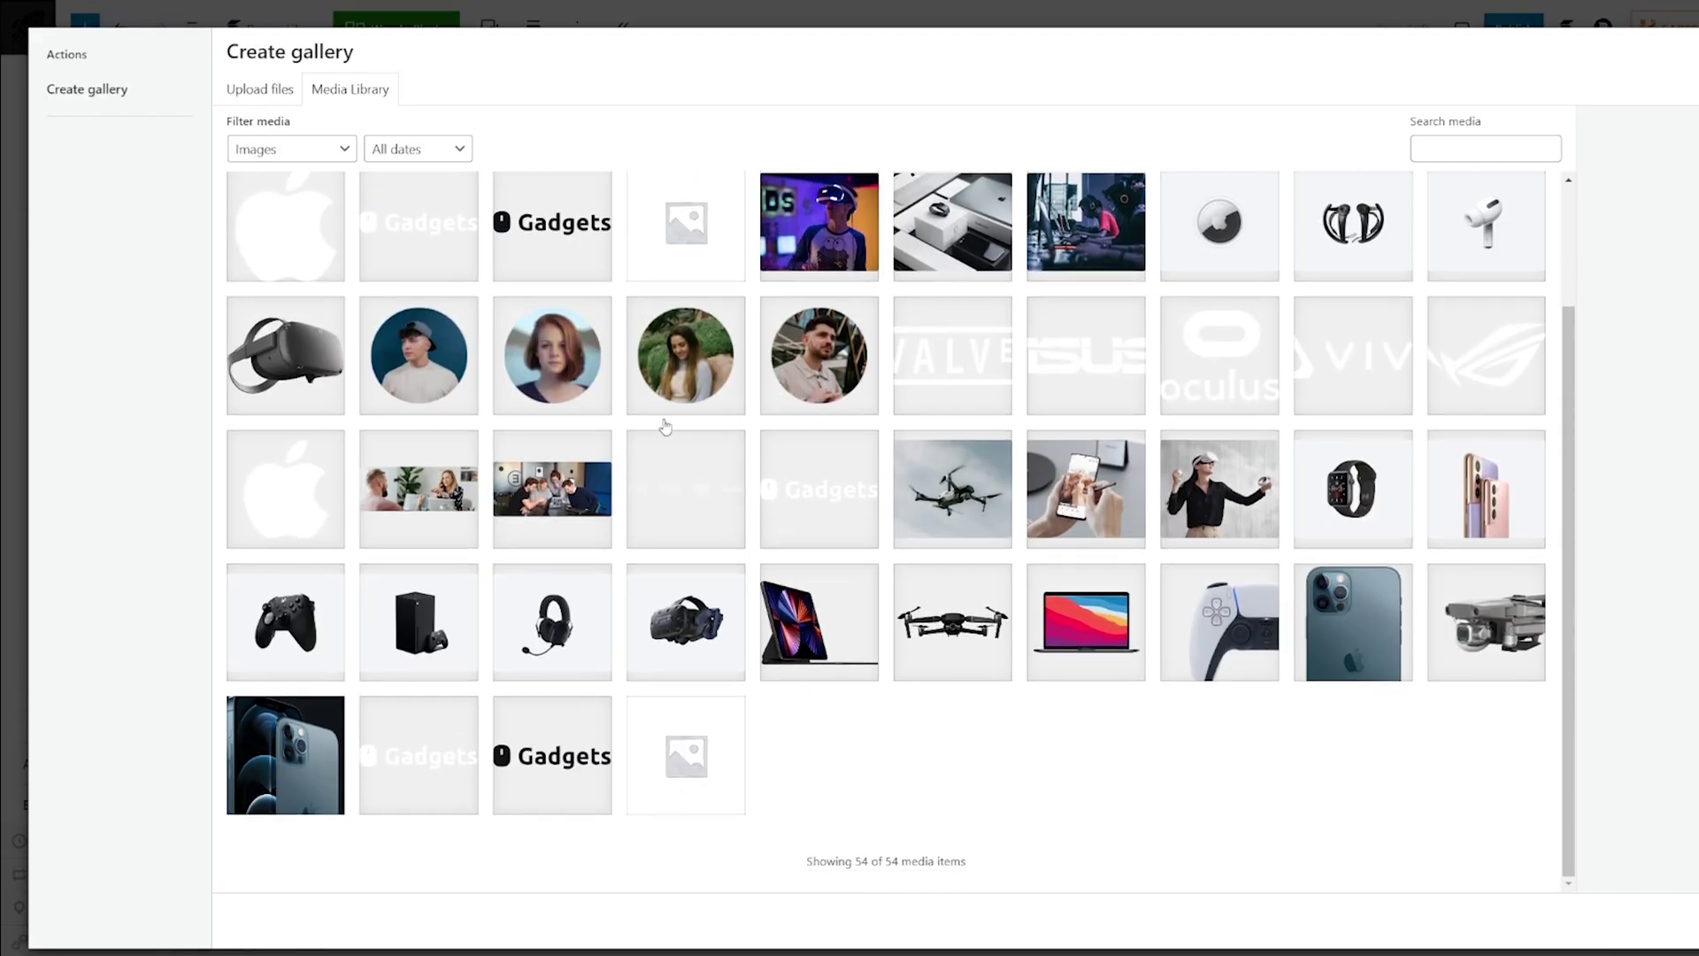
pyautogui.click(1364, 664)
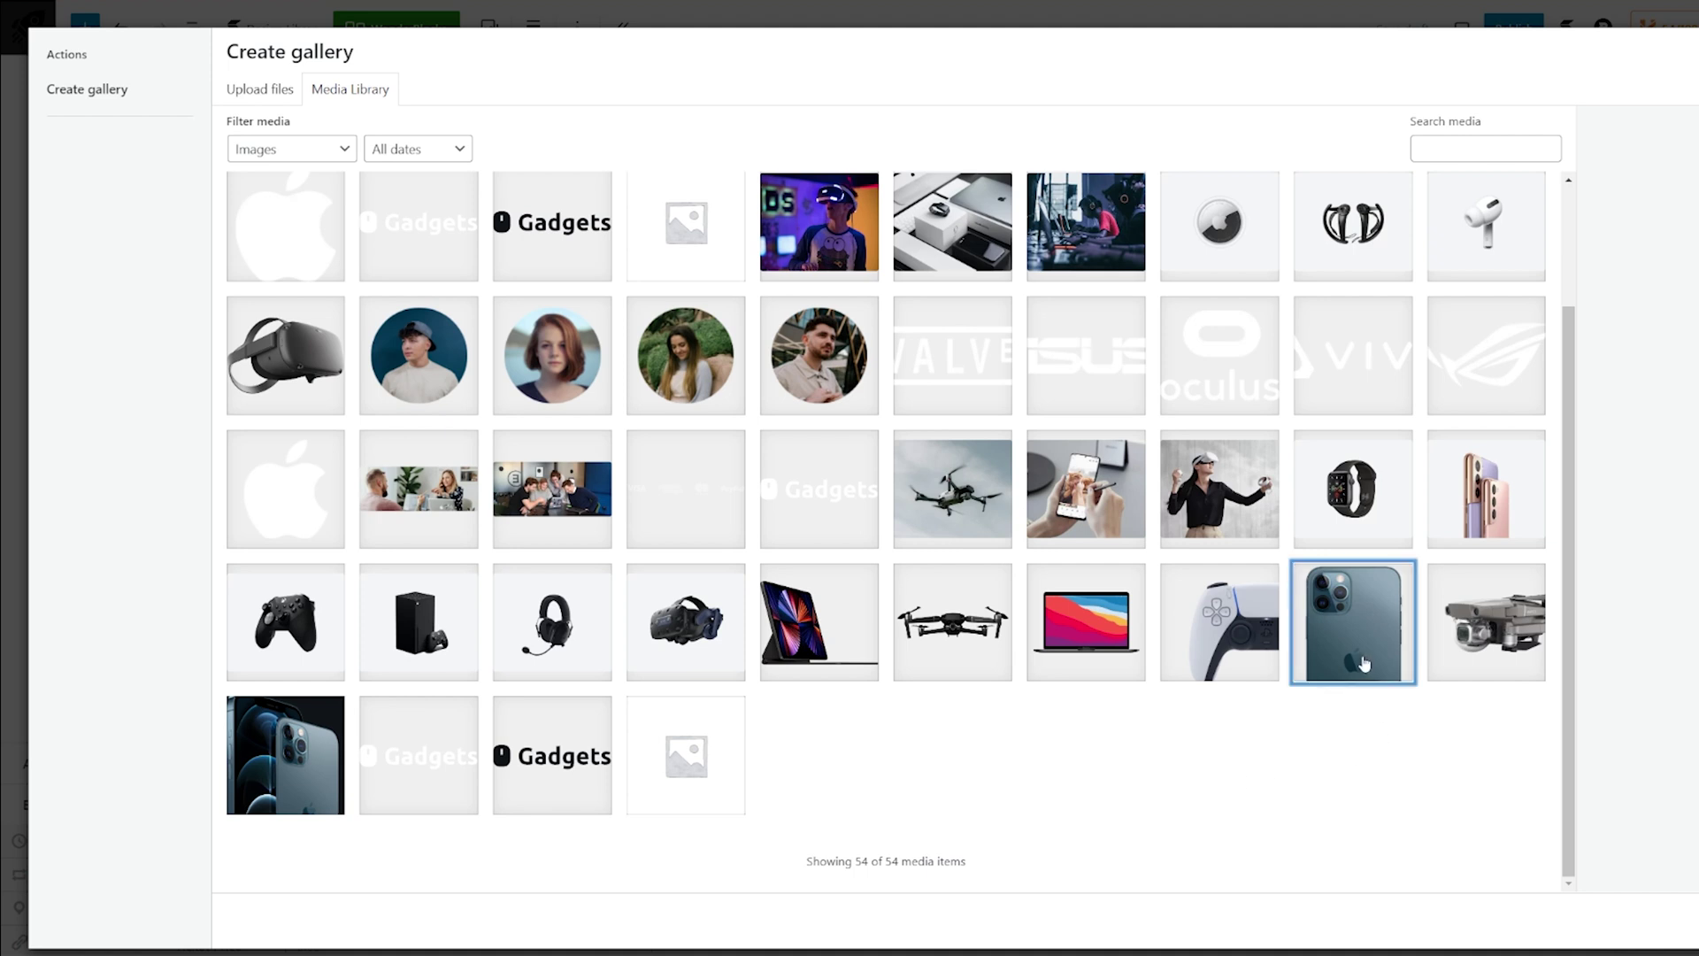
pyautogui.click(1490, 511)
pyautogui.click(252, 765)
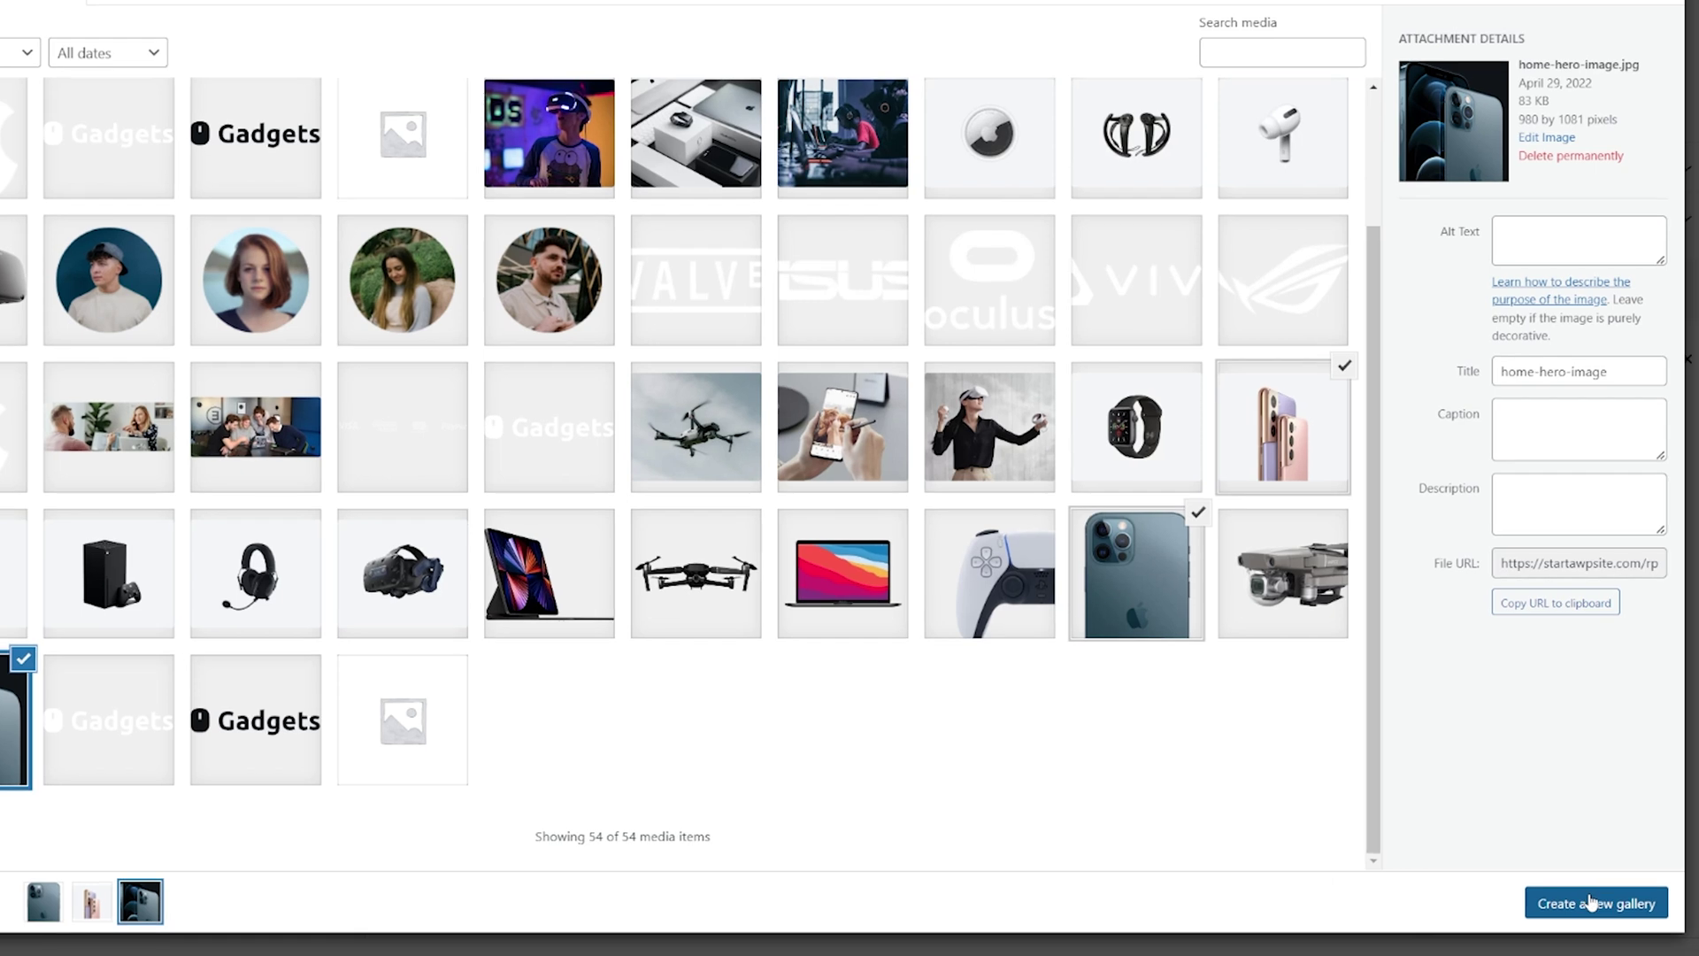
pyautogui.click(1692, 918)
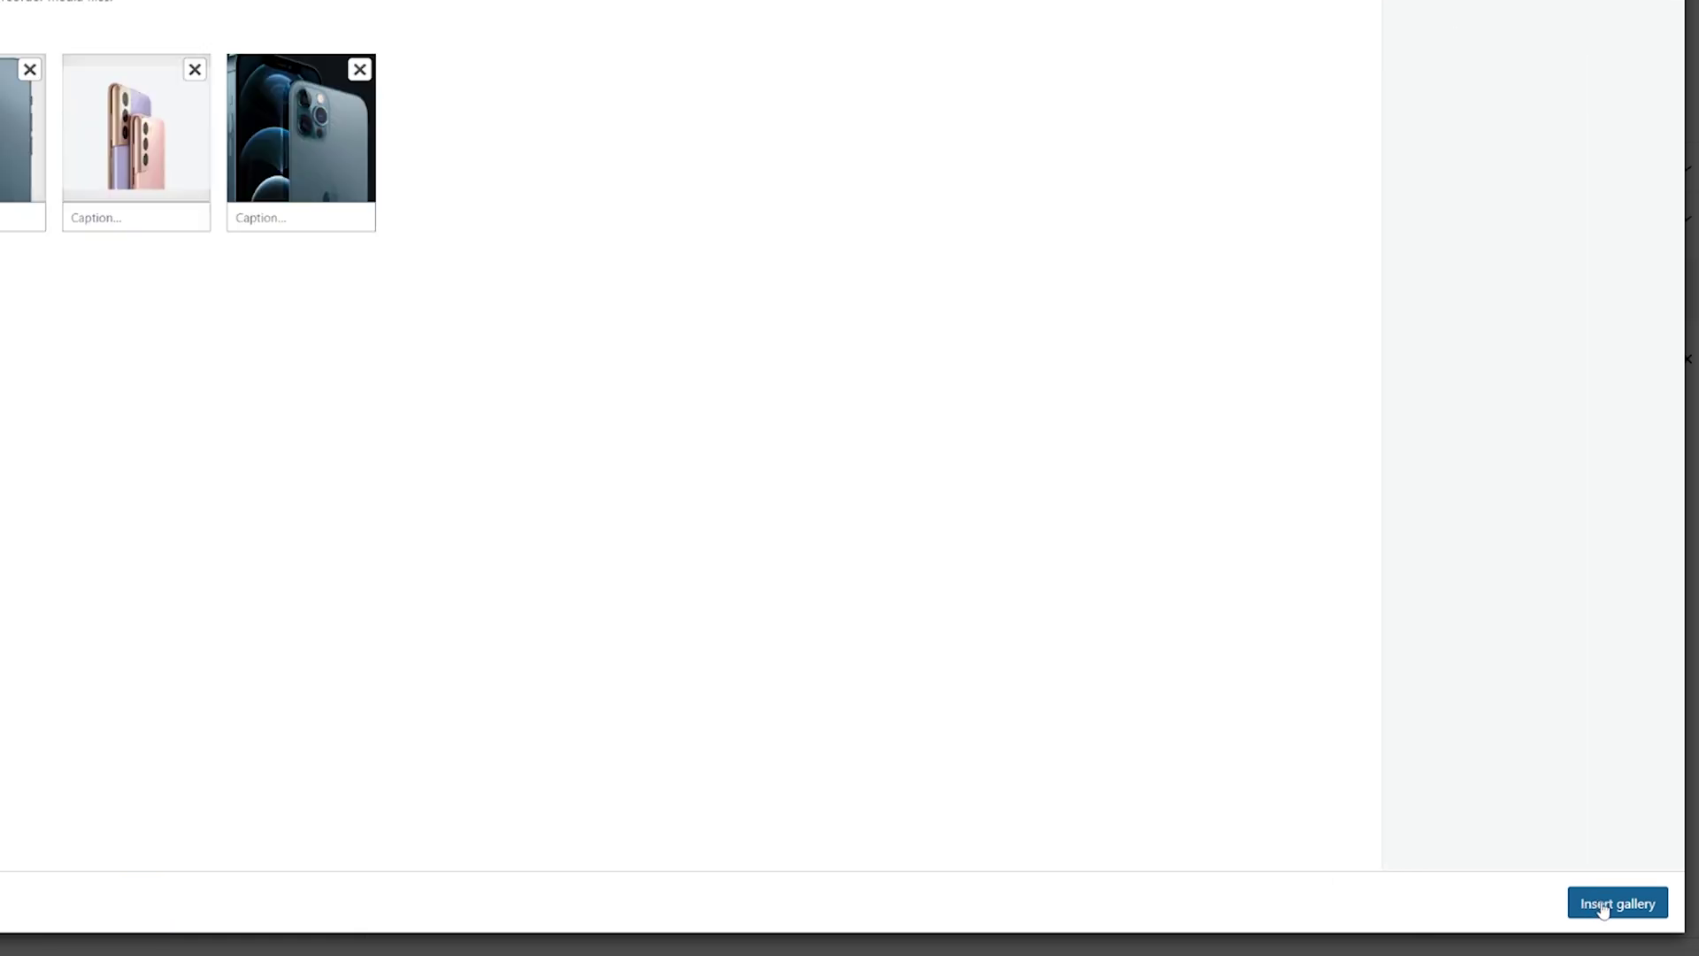
pyautogui.click(1612, 907)
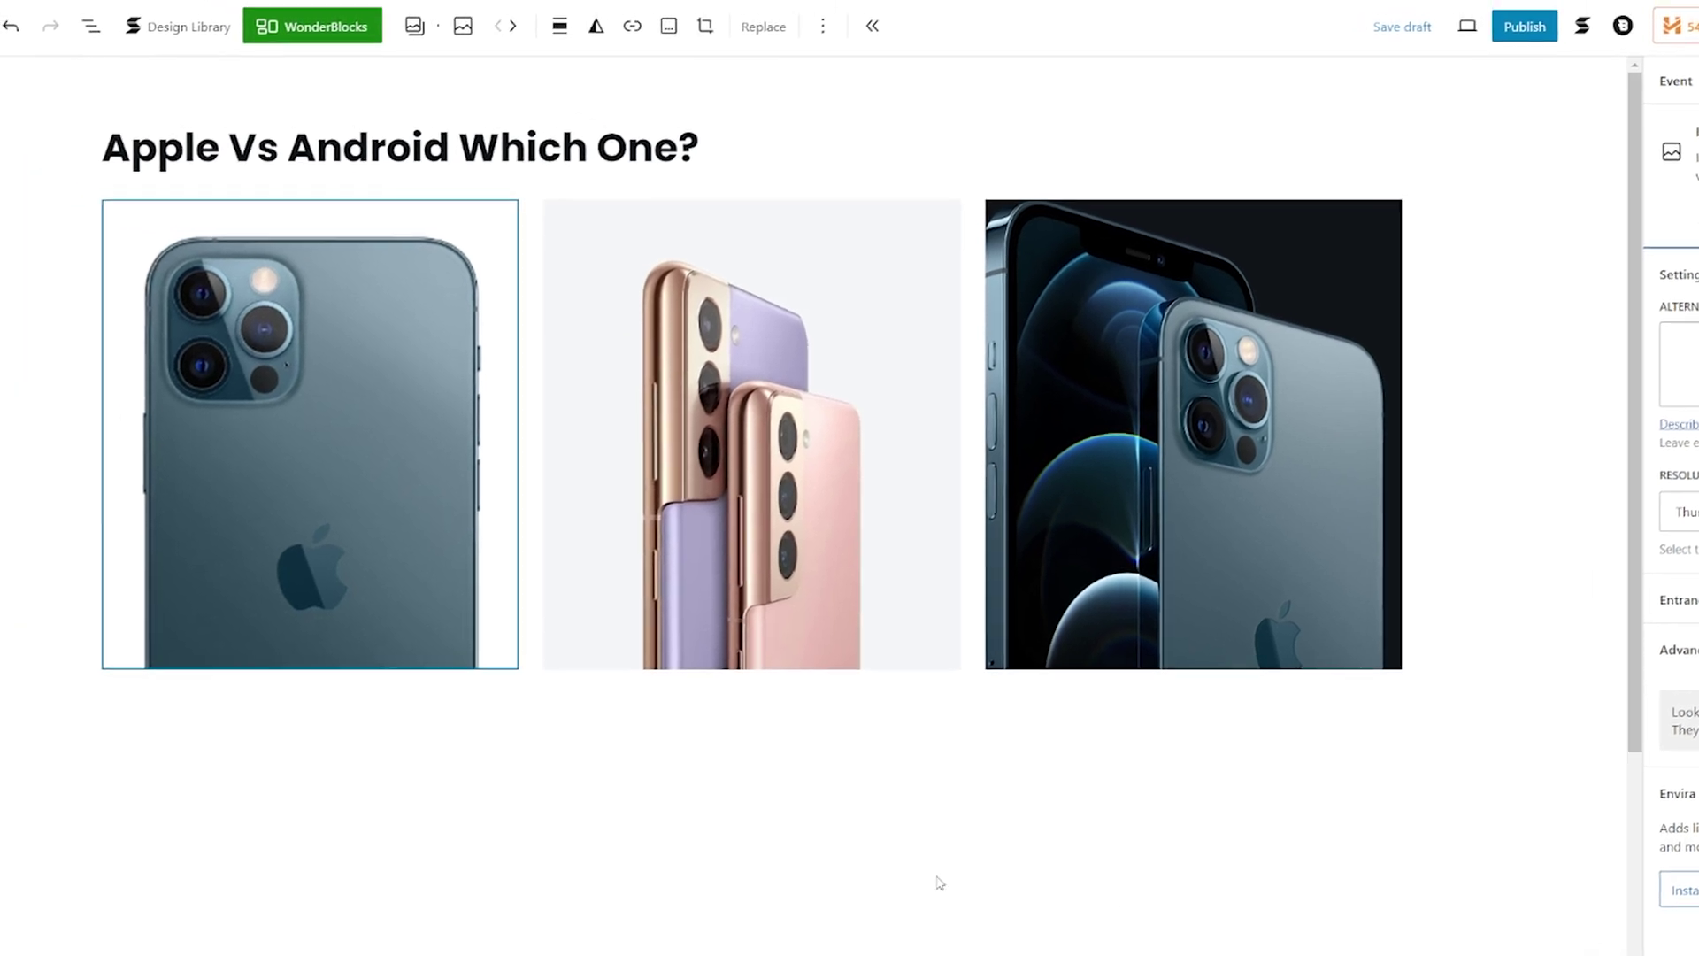
# Add a Heading below the gallery reading 'Can't decide between Apple & Android, join us and make your choice'.
pyautogui.click(529, 748)
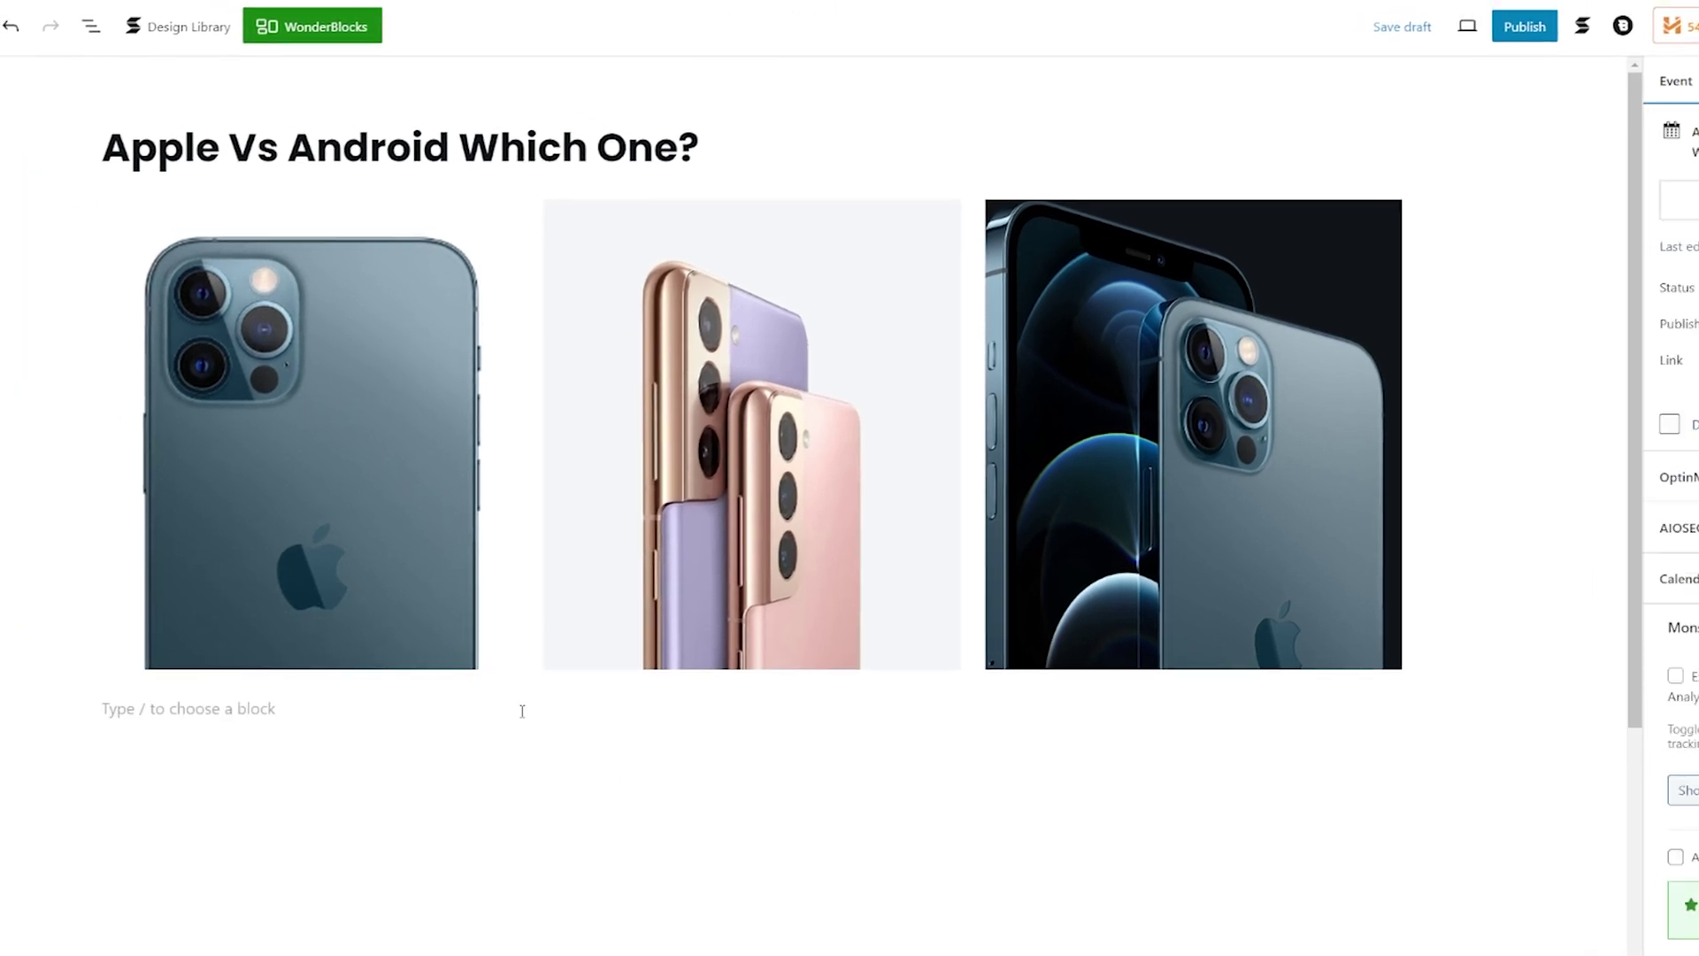
pyautogui.click(342, 705)
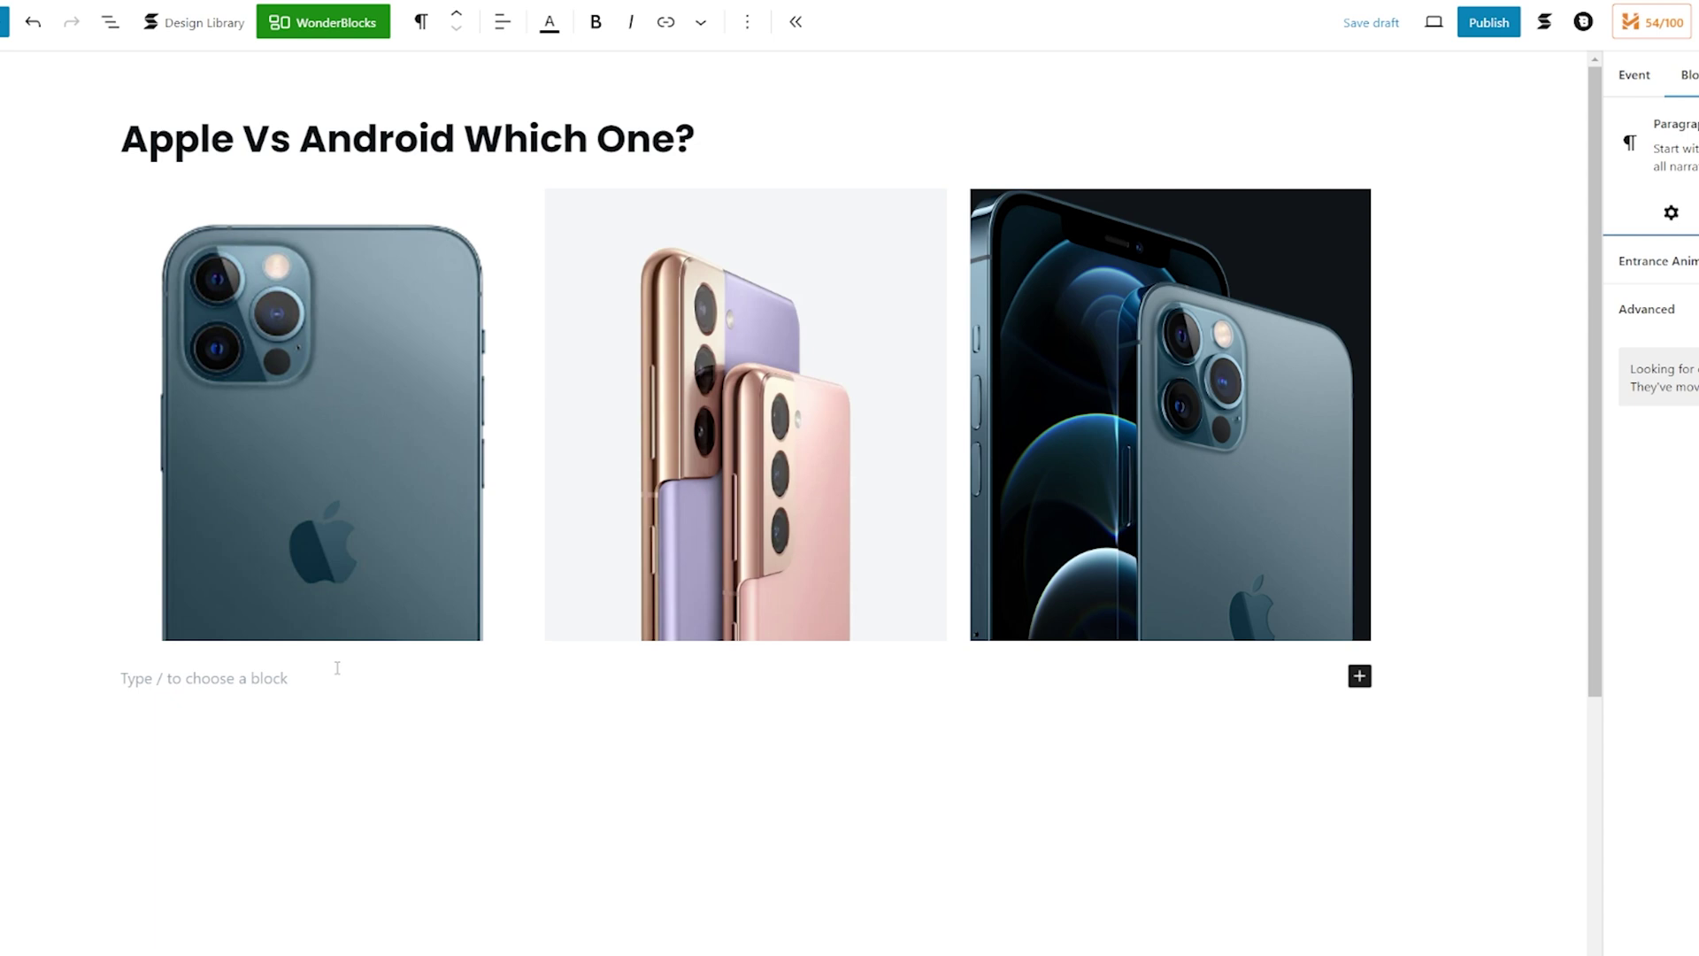
pyautogui.click(1373, 689)
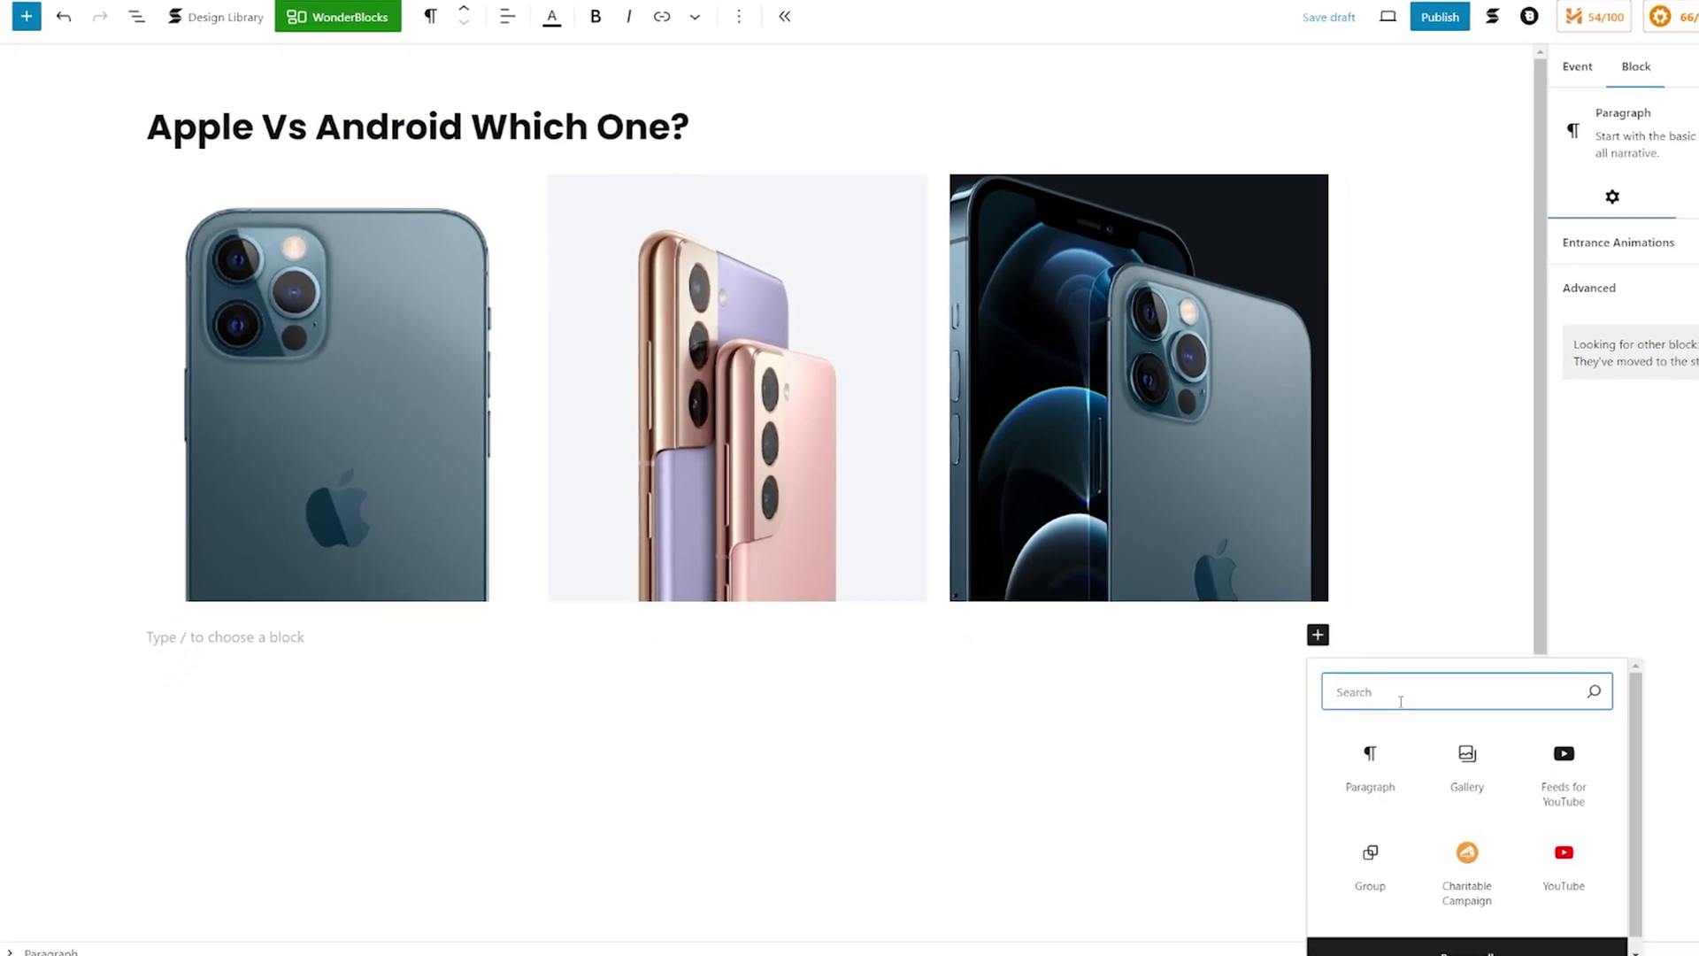
pyautogui.write('heade')
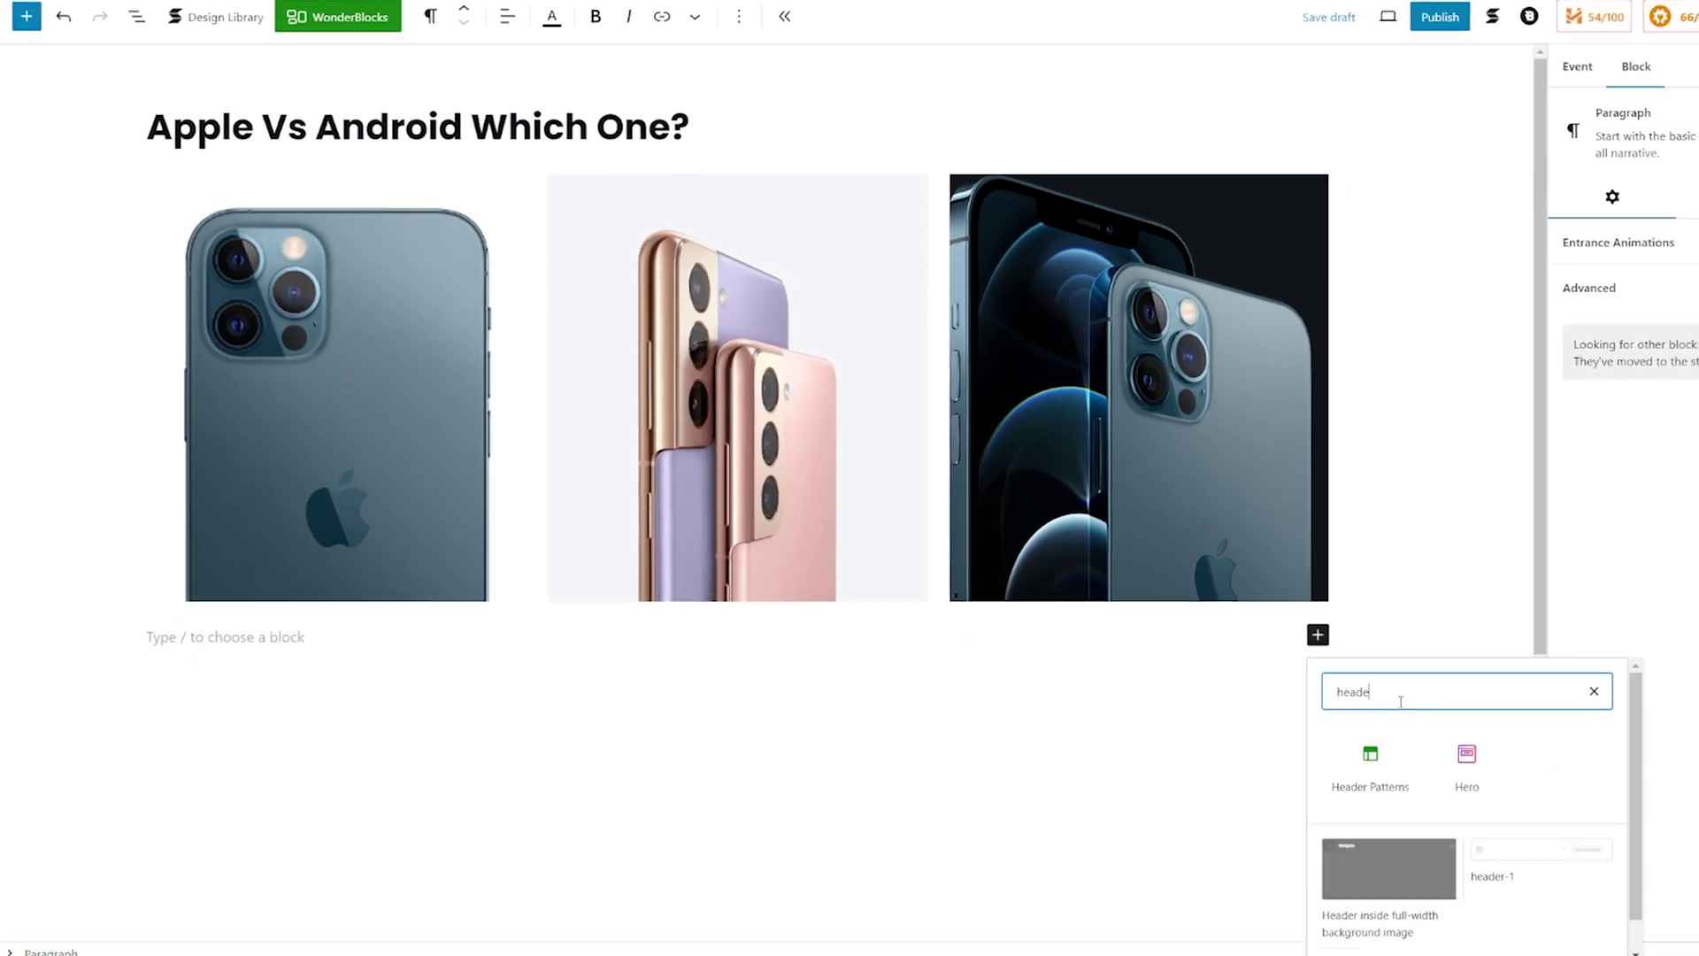
pyautogui.press('BackSpace')
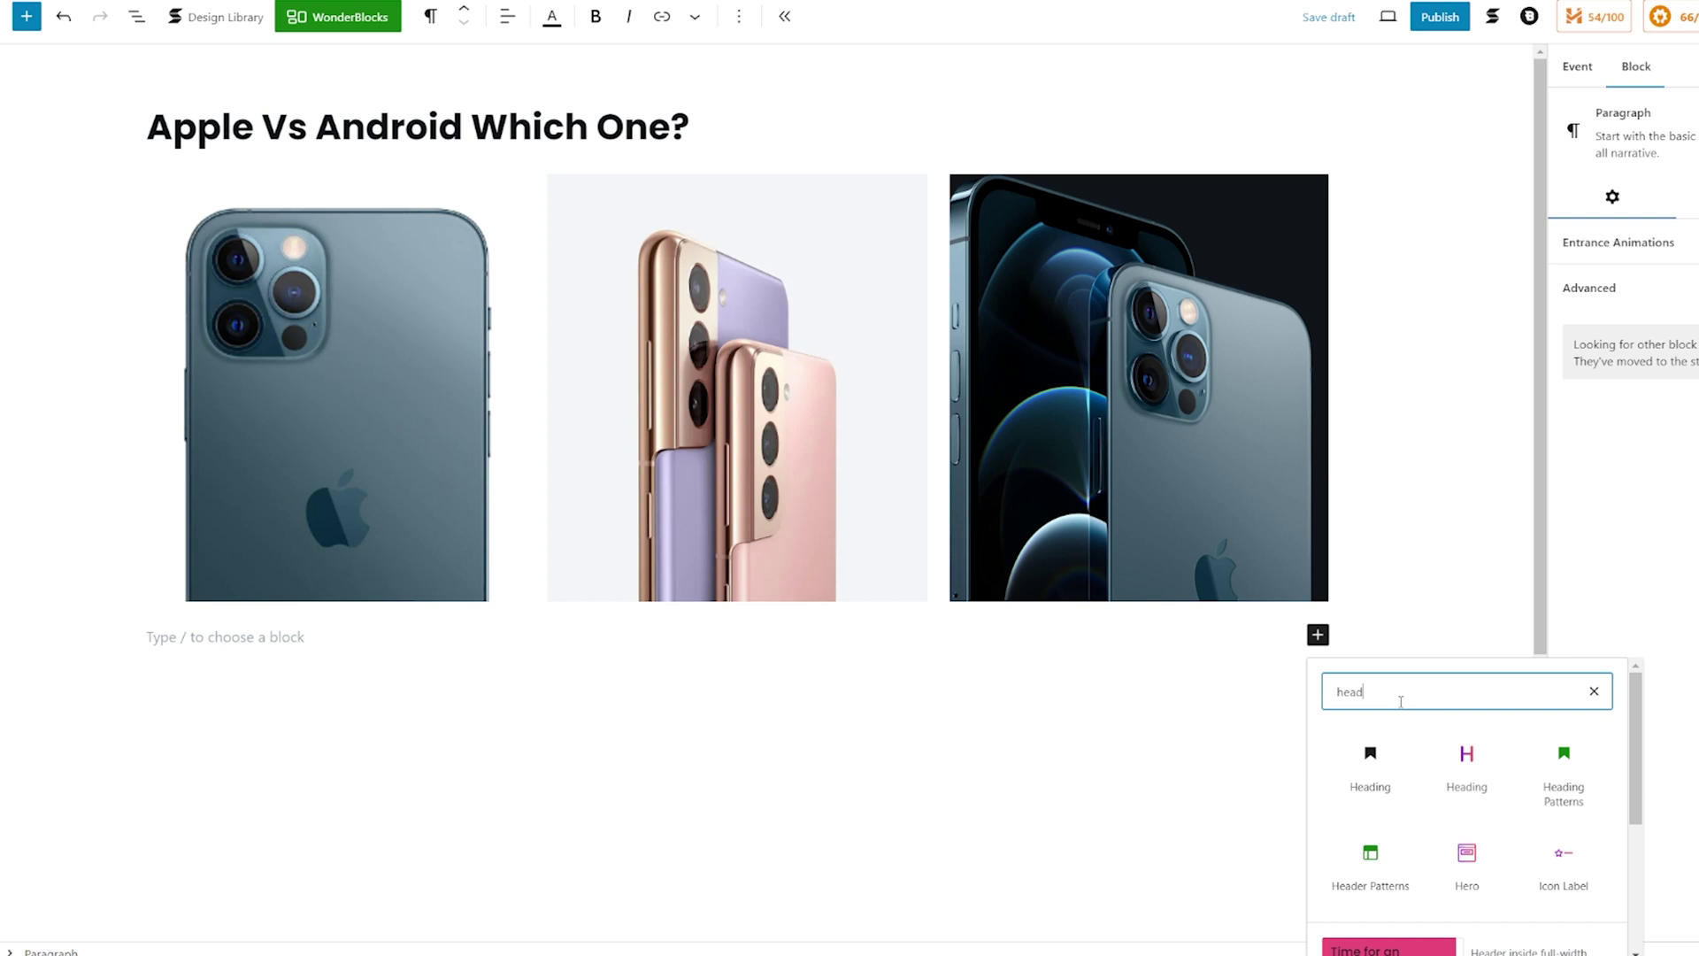
pyautogui.press('Down')
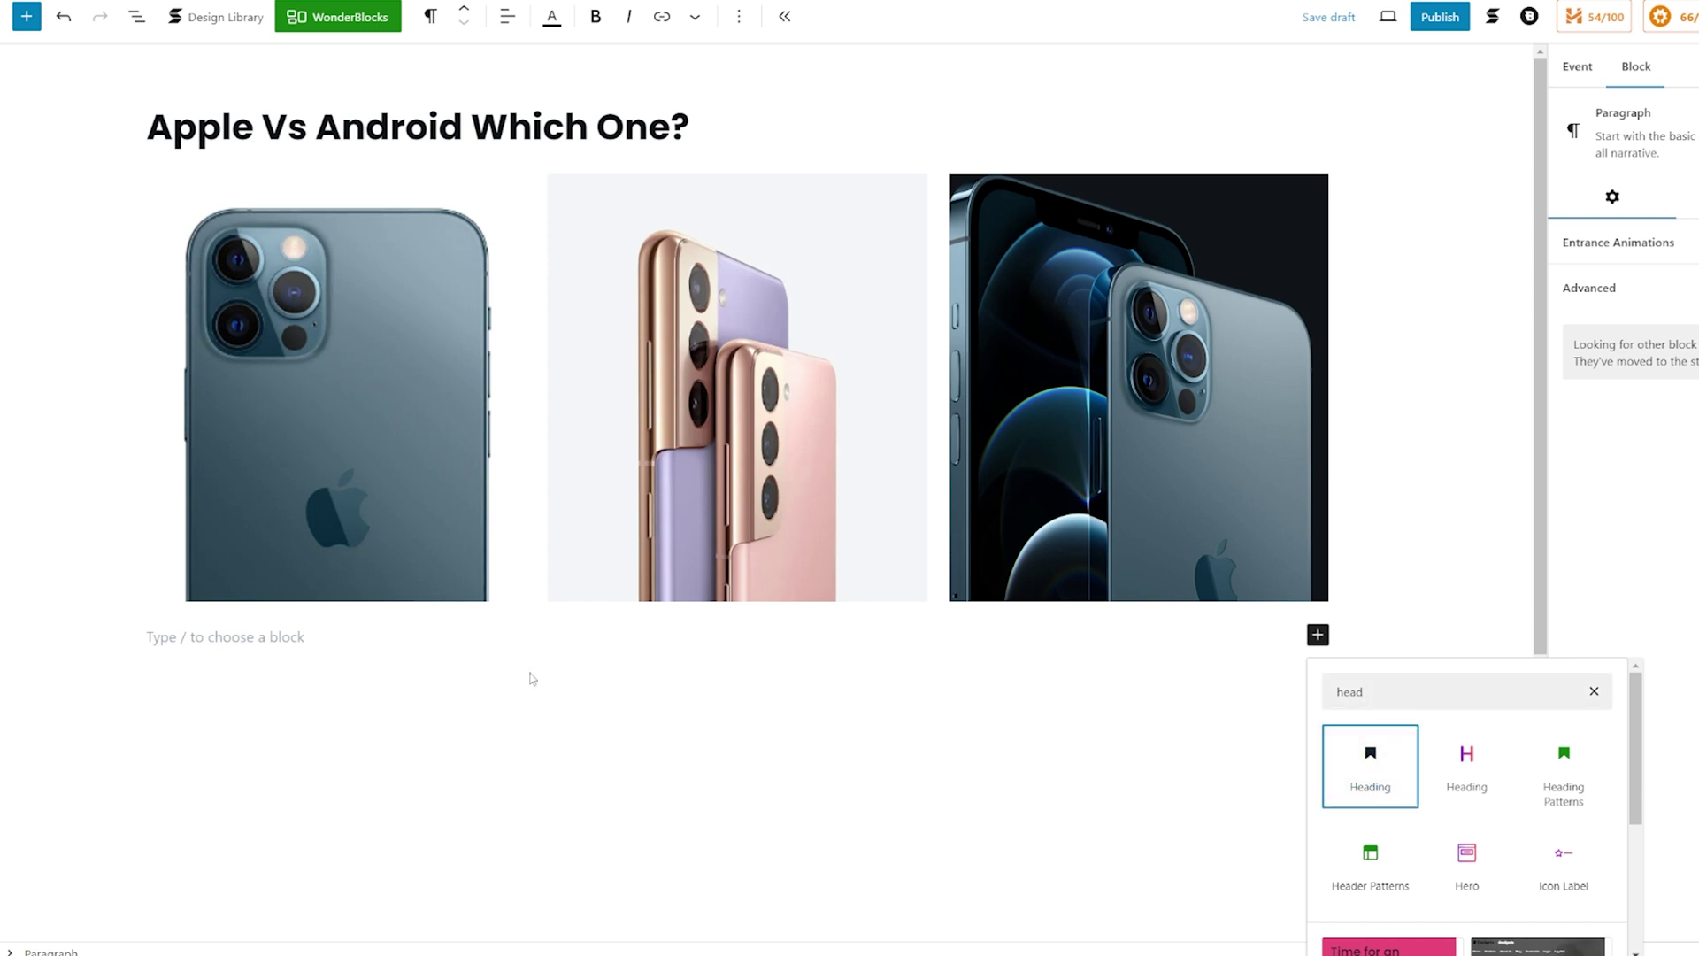
pyautogui.click(1353, 778)
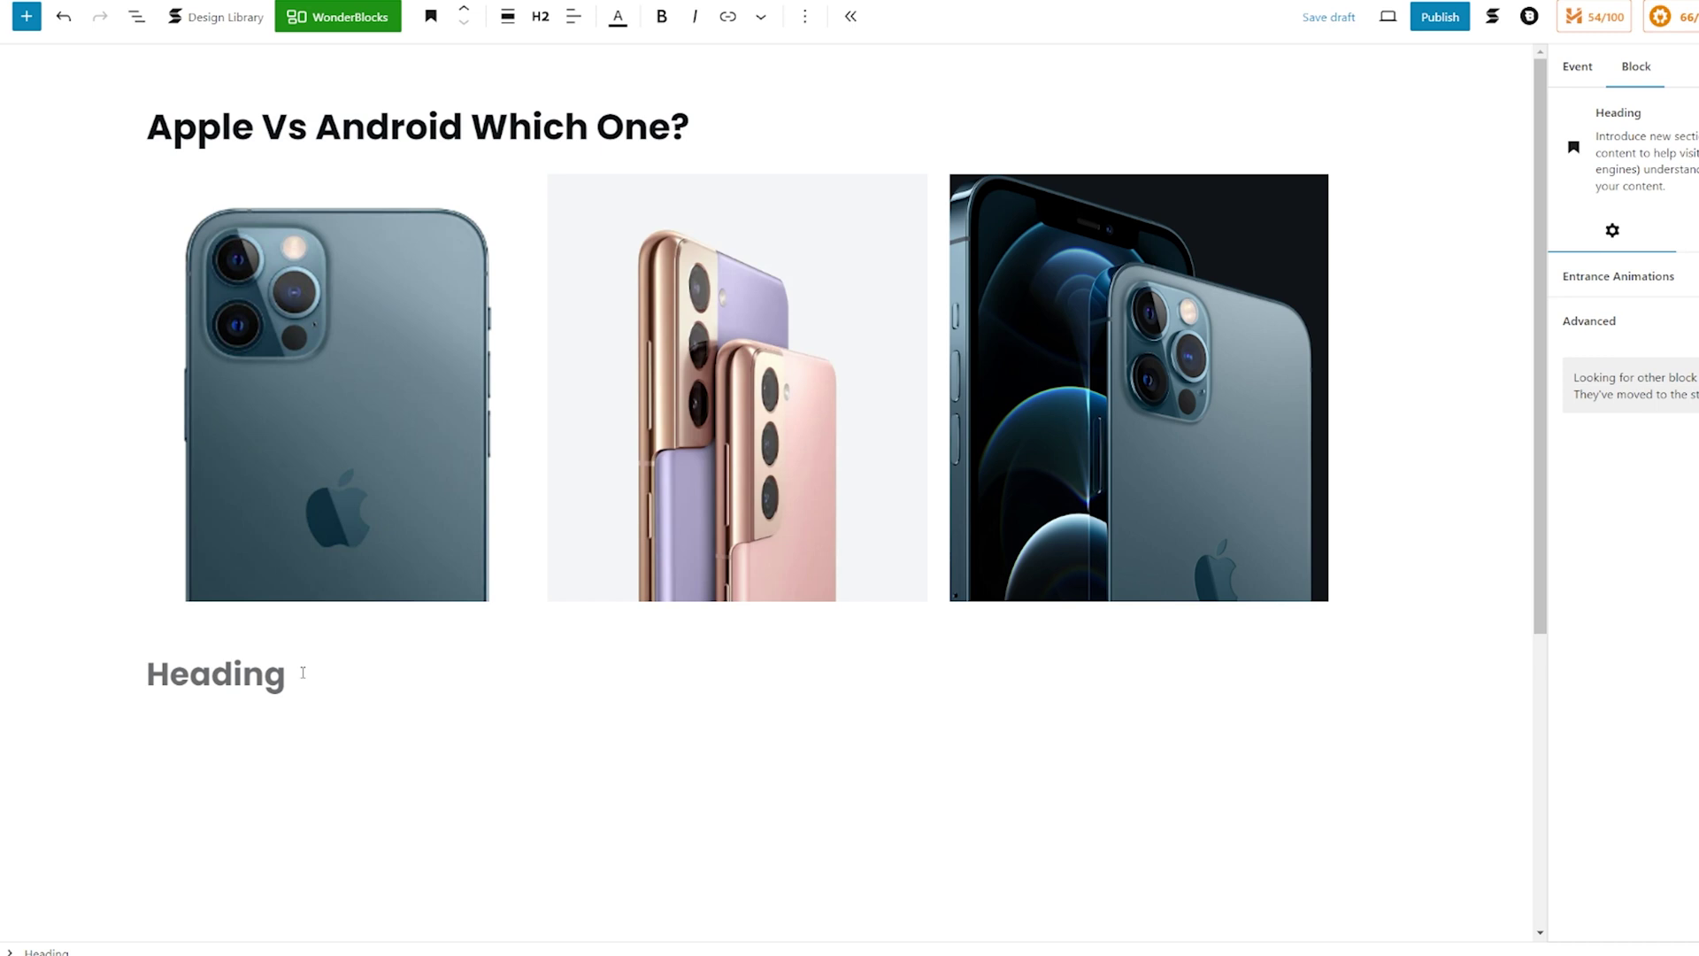
pyautogui.write("Can't decide between Apple & Android, join us and make your choice")
# Paste the four-paragraph event description into the paragraph below the heading.
pyautogui.scroll(-2, 202, 507)
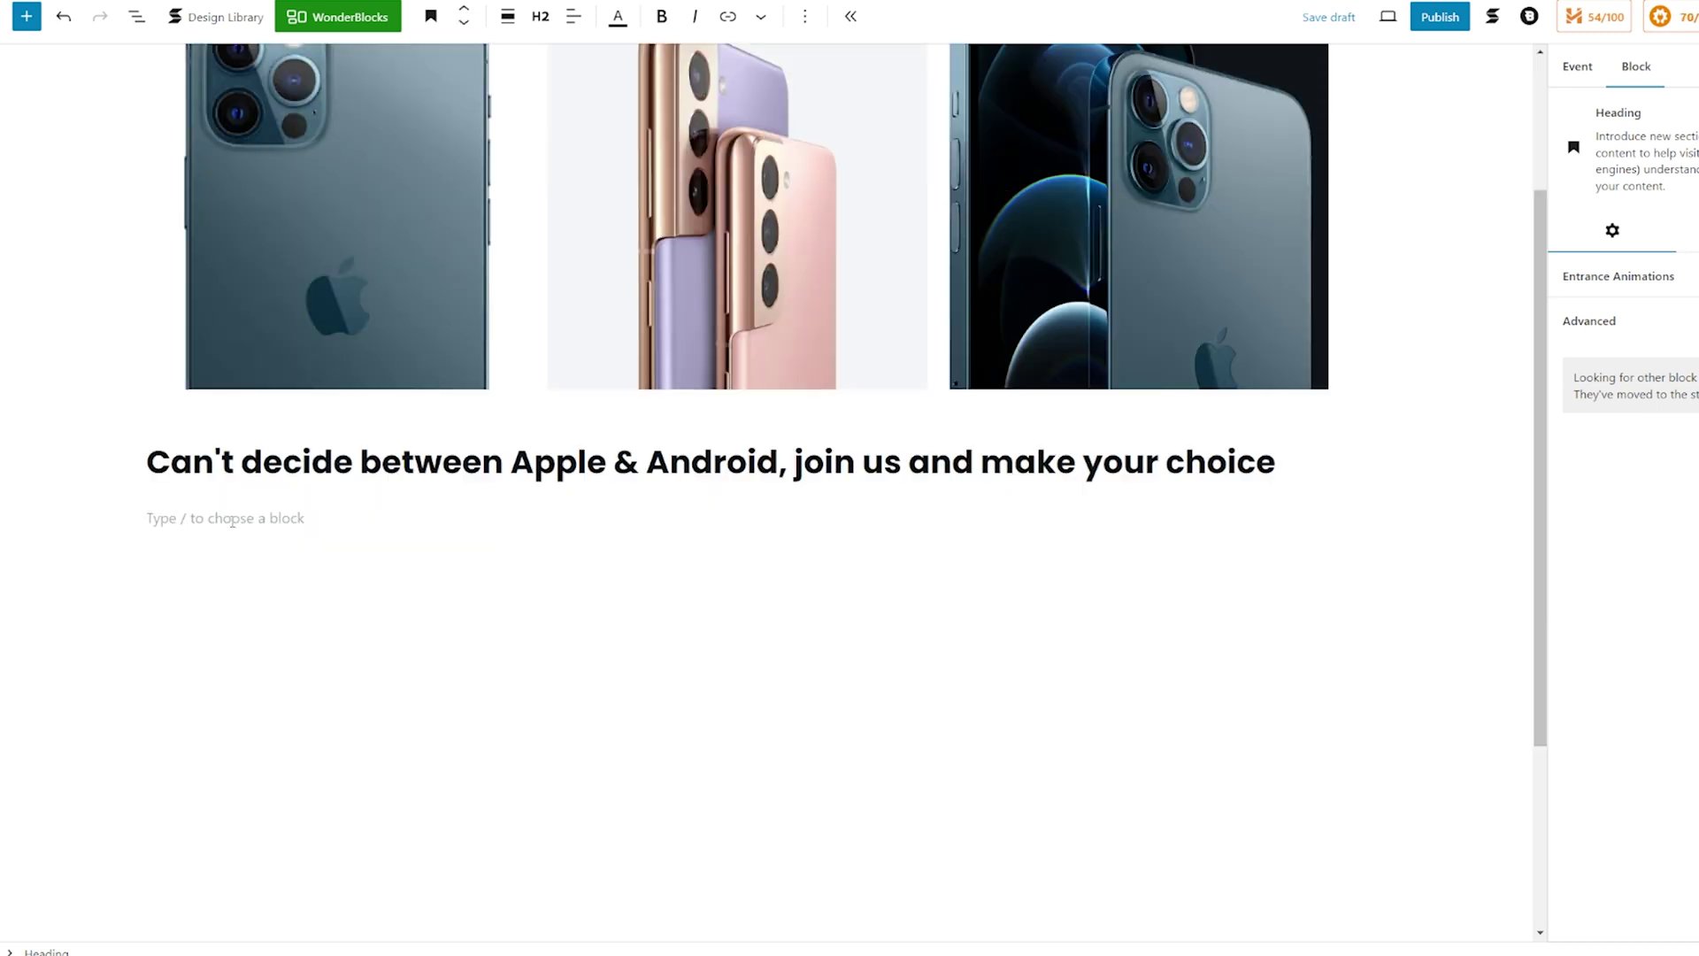
pyautogui.click(231, 521)
pyautogui.write("Are you an Apple aficionado or an Android enthusiast? Join us for a thrilling debate that will settle the age-old question: Which smartphone reigns supreme - Apple or Android? Get ready for a showdown that's packed with excitement, insights, and interactive fun. Our expert panelists will delve into the latest features, performance benchmarks, and user experiences of both platforms. But that's not all! You'll have the chance to participate in hands-on demonstrations, ask questions, and even vote for your favorite smartphone. Don't miss this opportunity to be part of the ultimate smartphone showdown!")
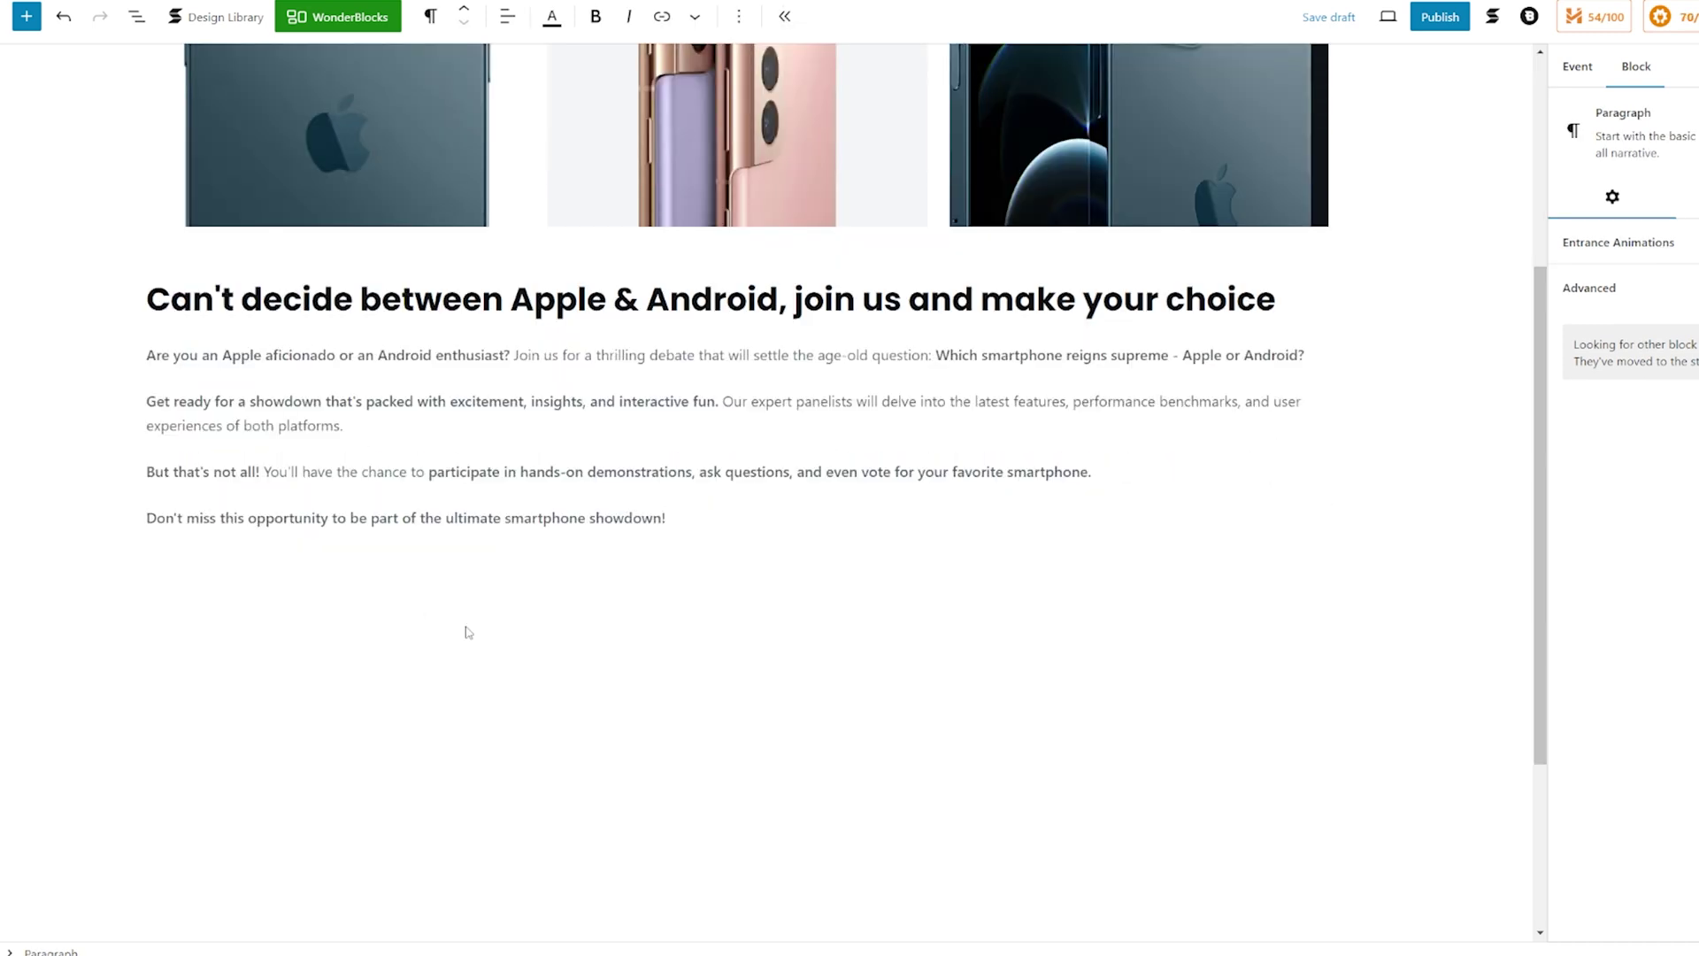
pyautogui.click(467, 632)
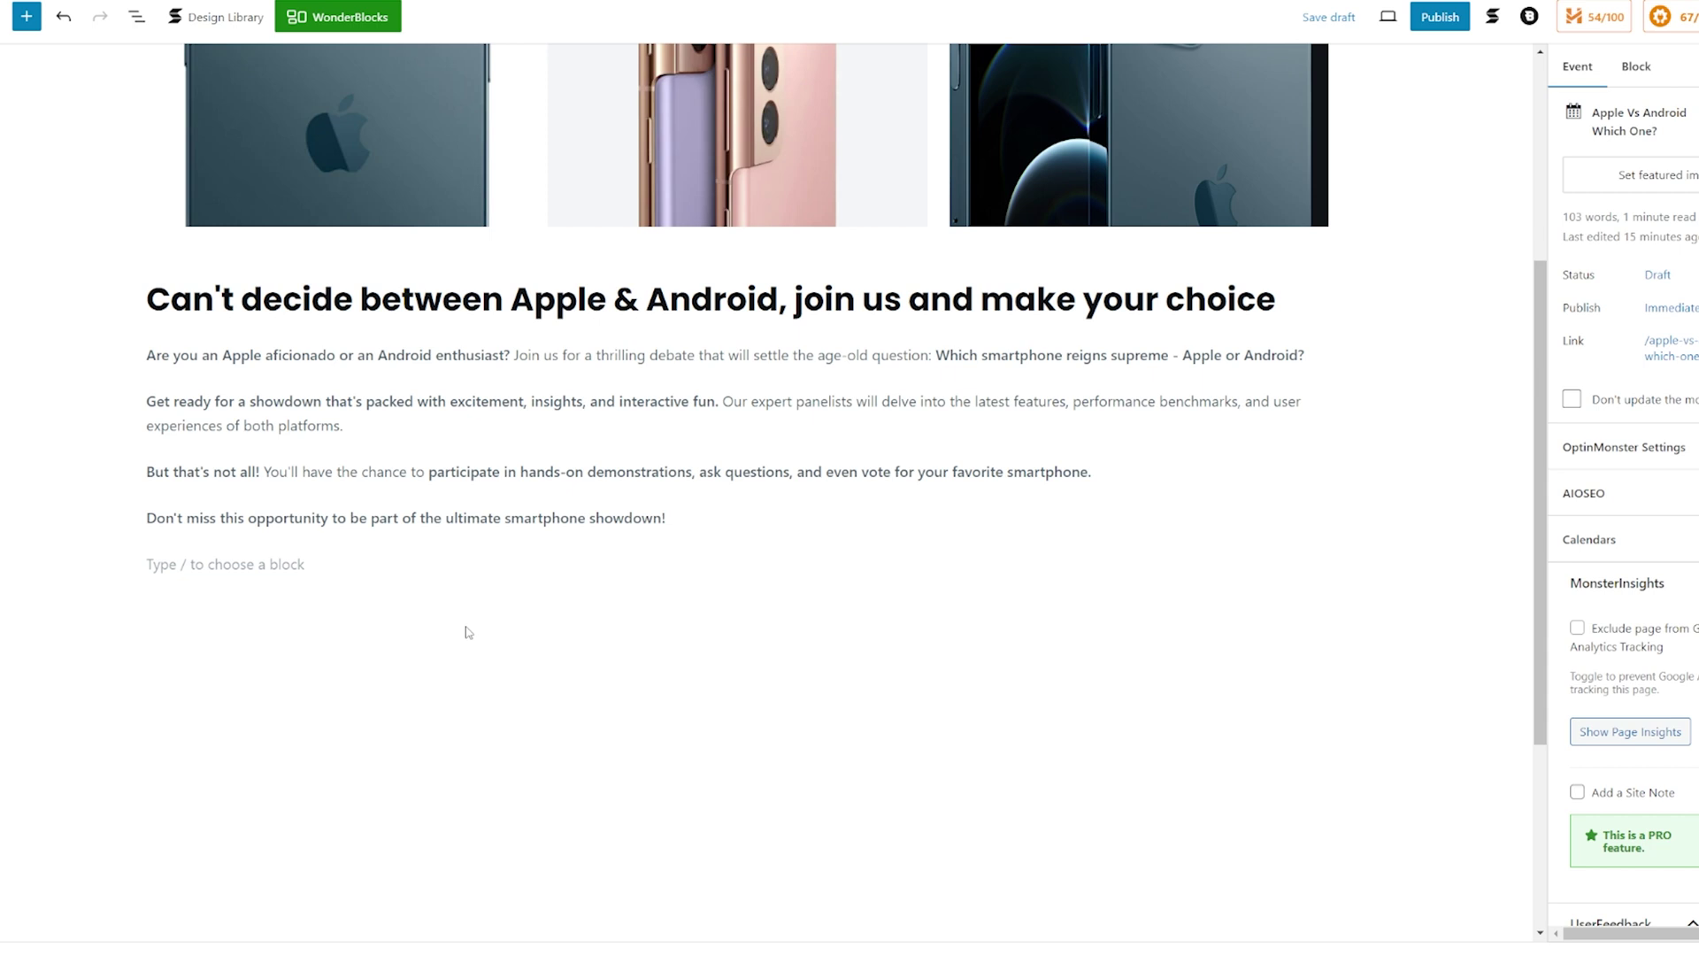
# Publish the 'Apple Vs Android Which One?' event and confirm it in the pre-publish panel.
pyautogui.scroll(-4, 467, 632)
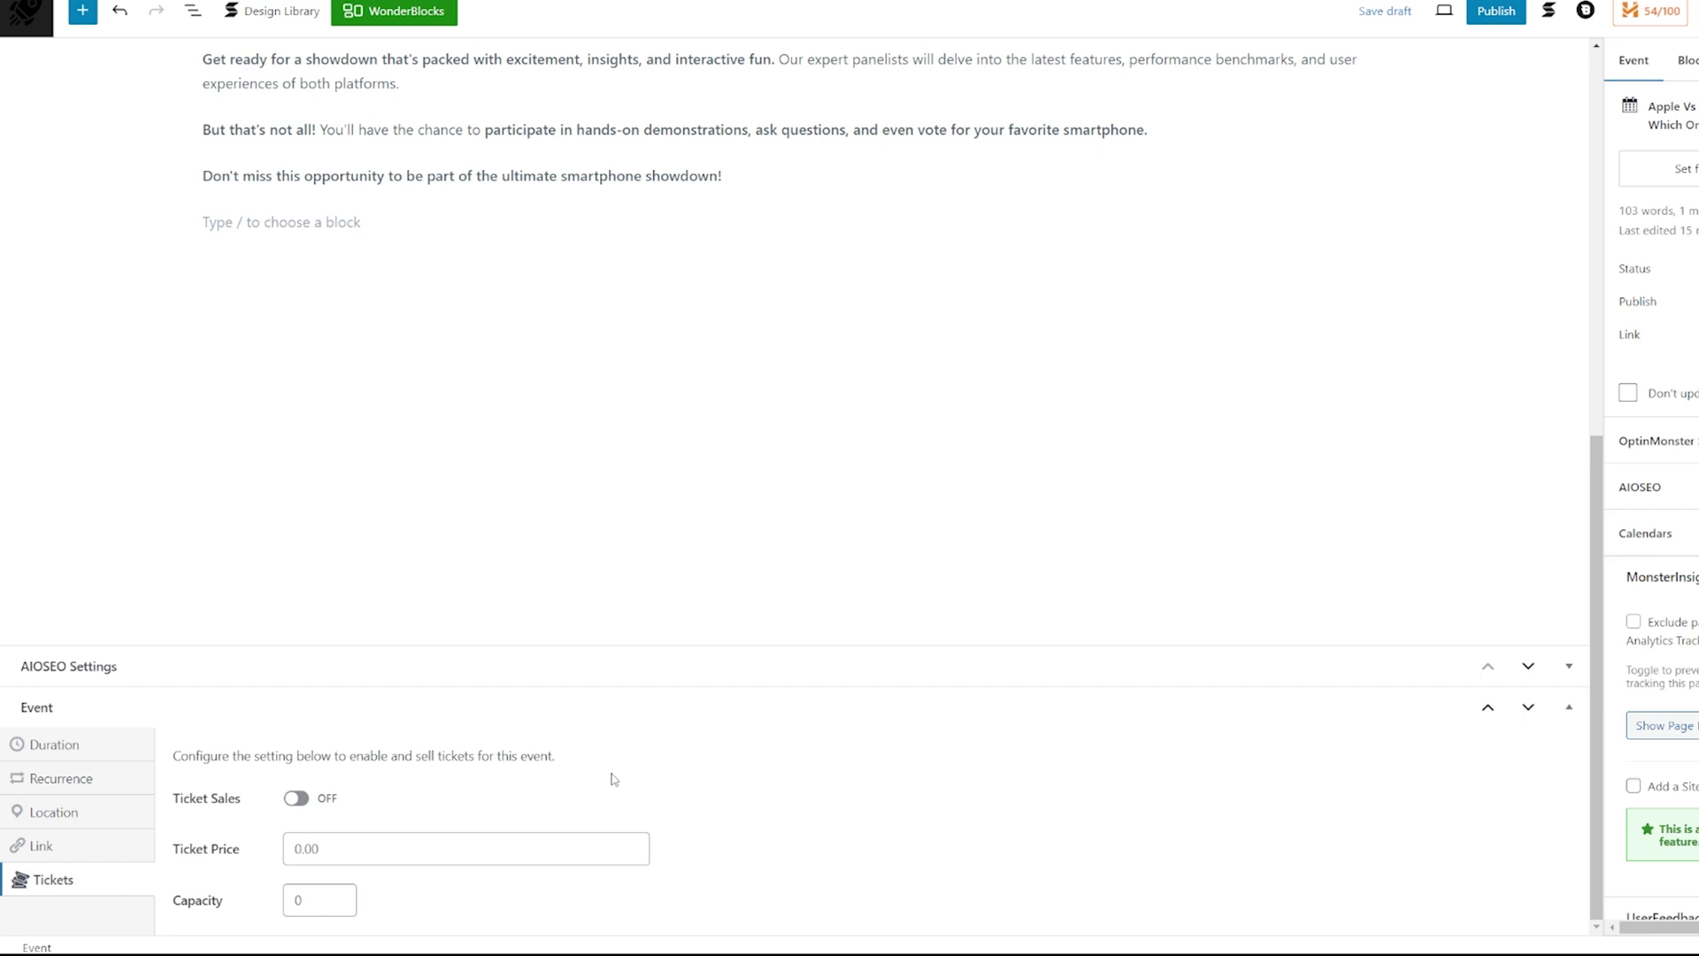
pyautogui.scroll(1, 670, 784)
pyautogui.scroll(5, 669, 784)
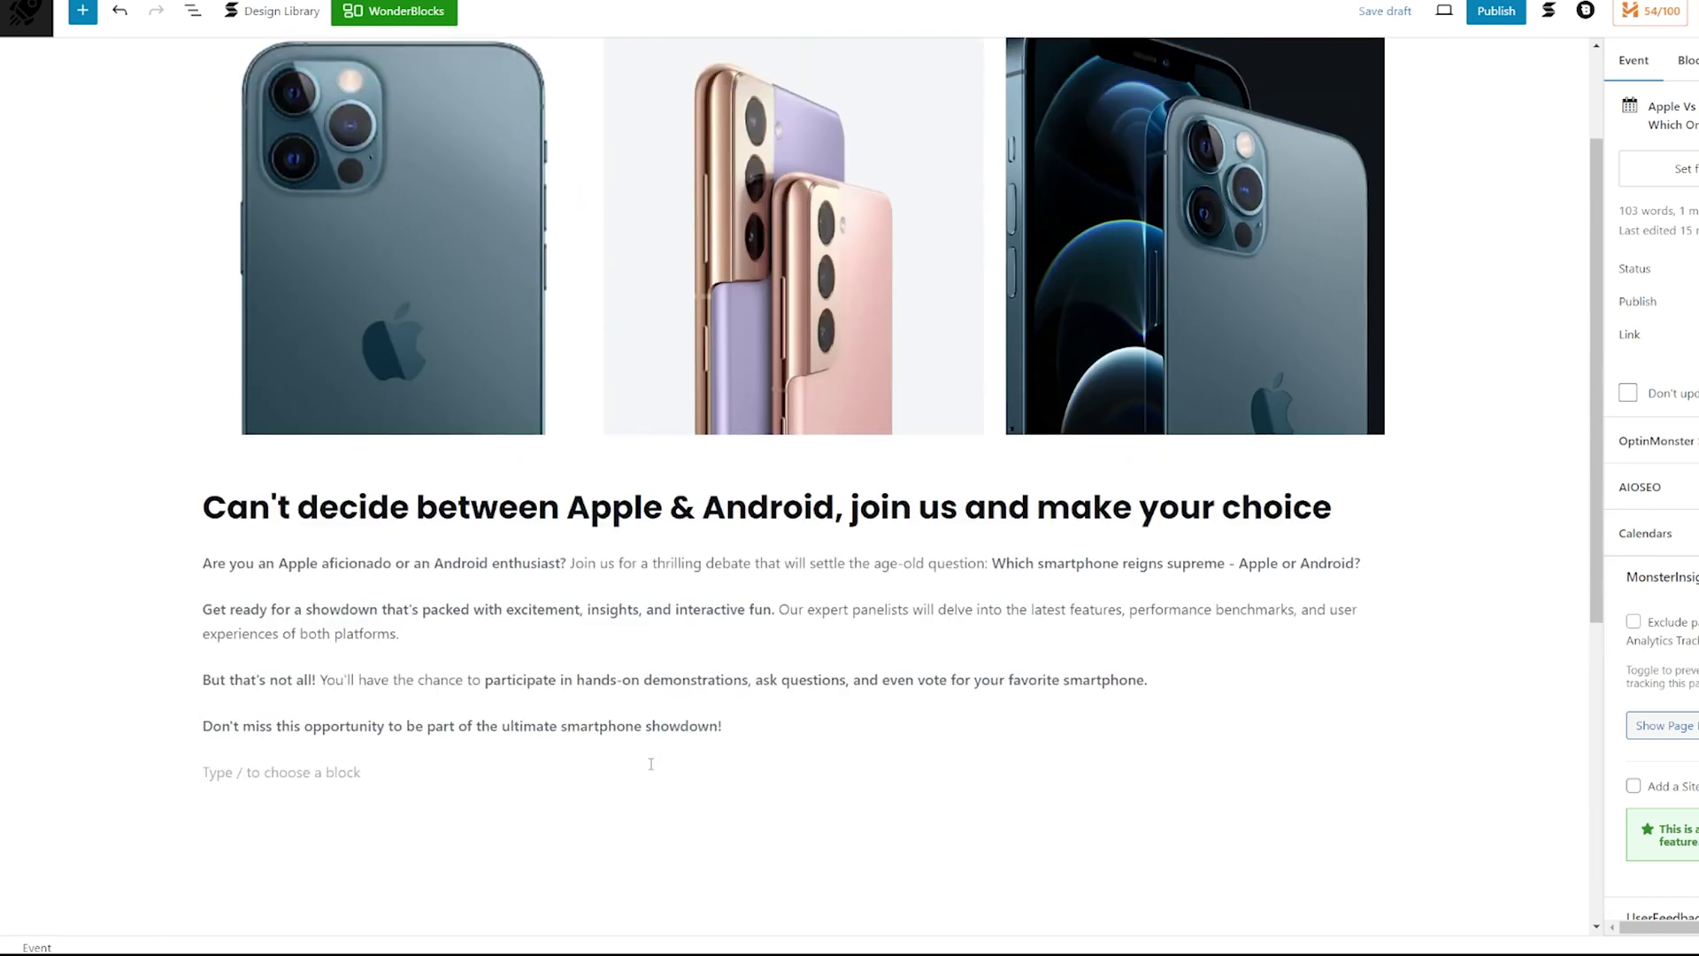
pyautogui.scroll(1, 650, 770)
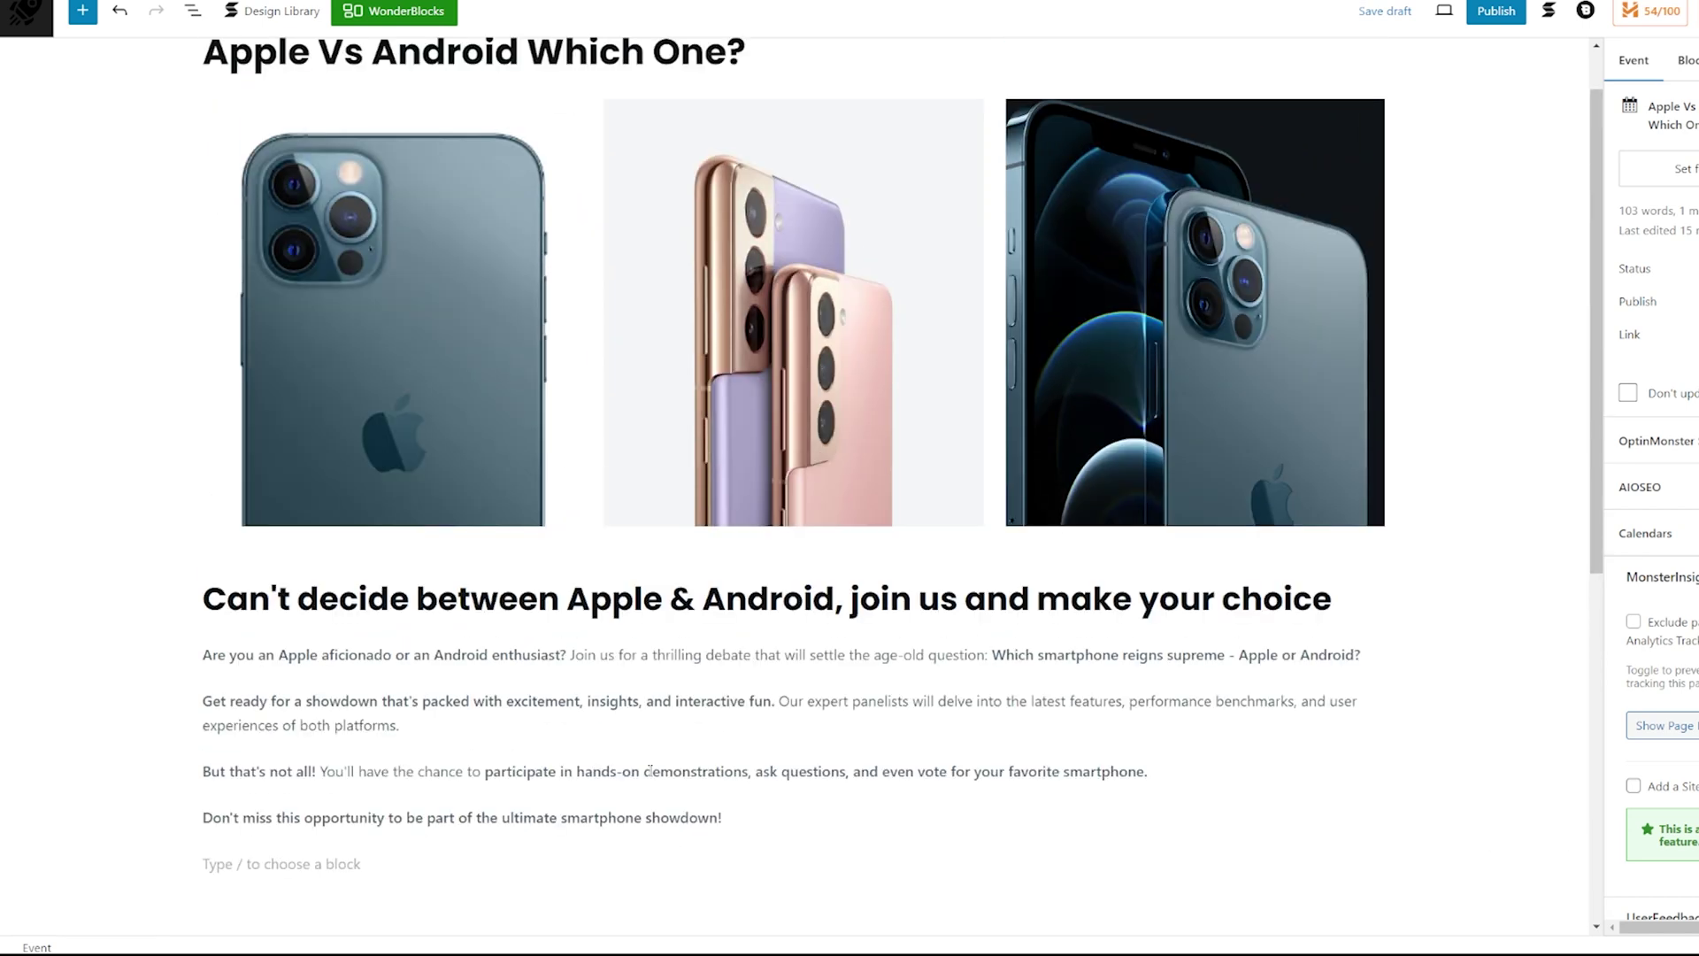
pyautogui.scroll(1, 649, 770)
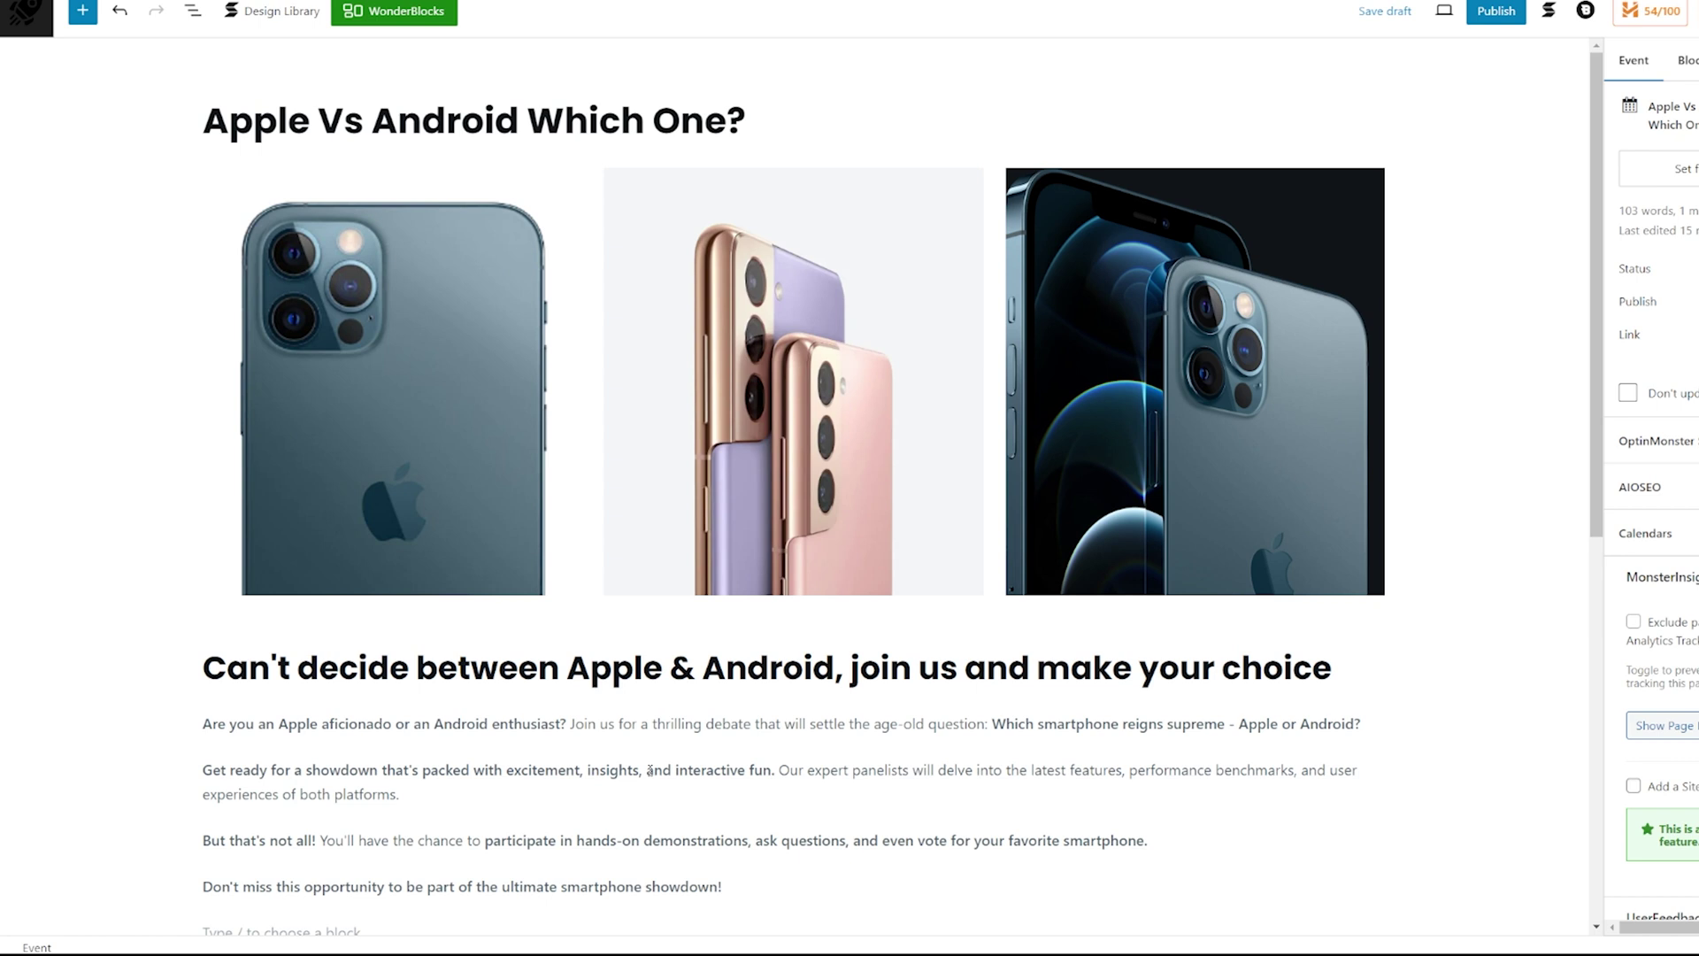
pyautogui.moveTo(1230, 644)
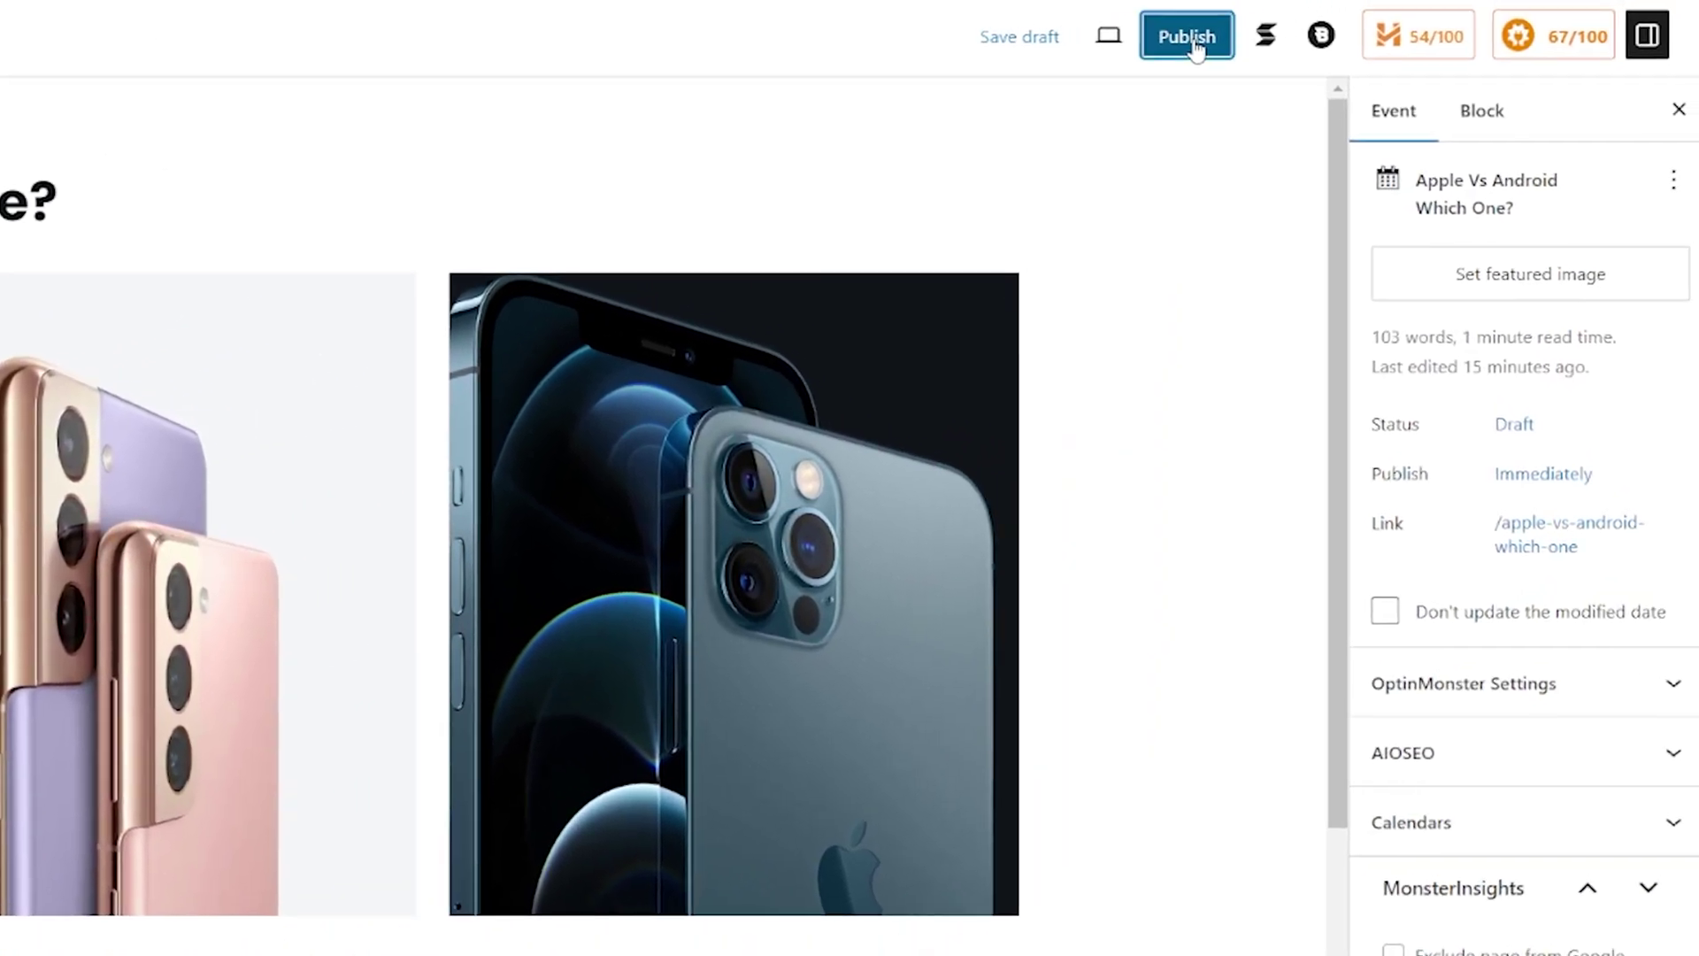
pyautogui.click(1340, 29)
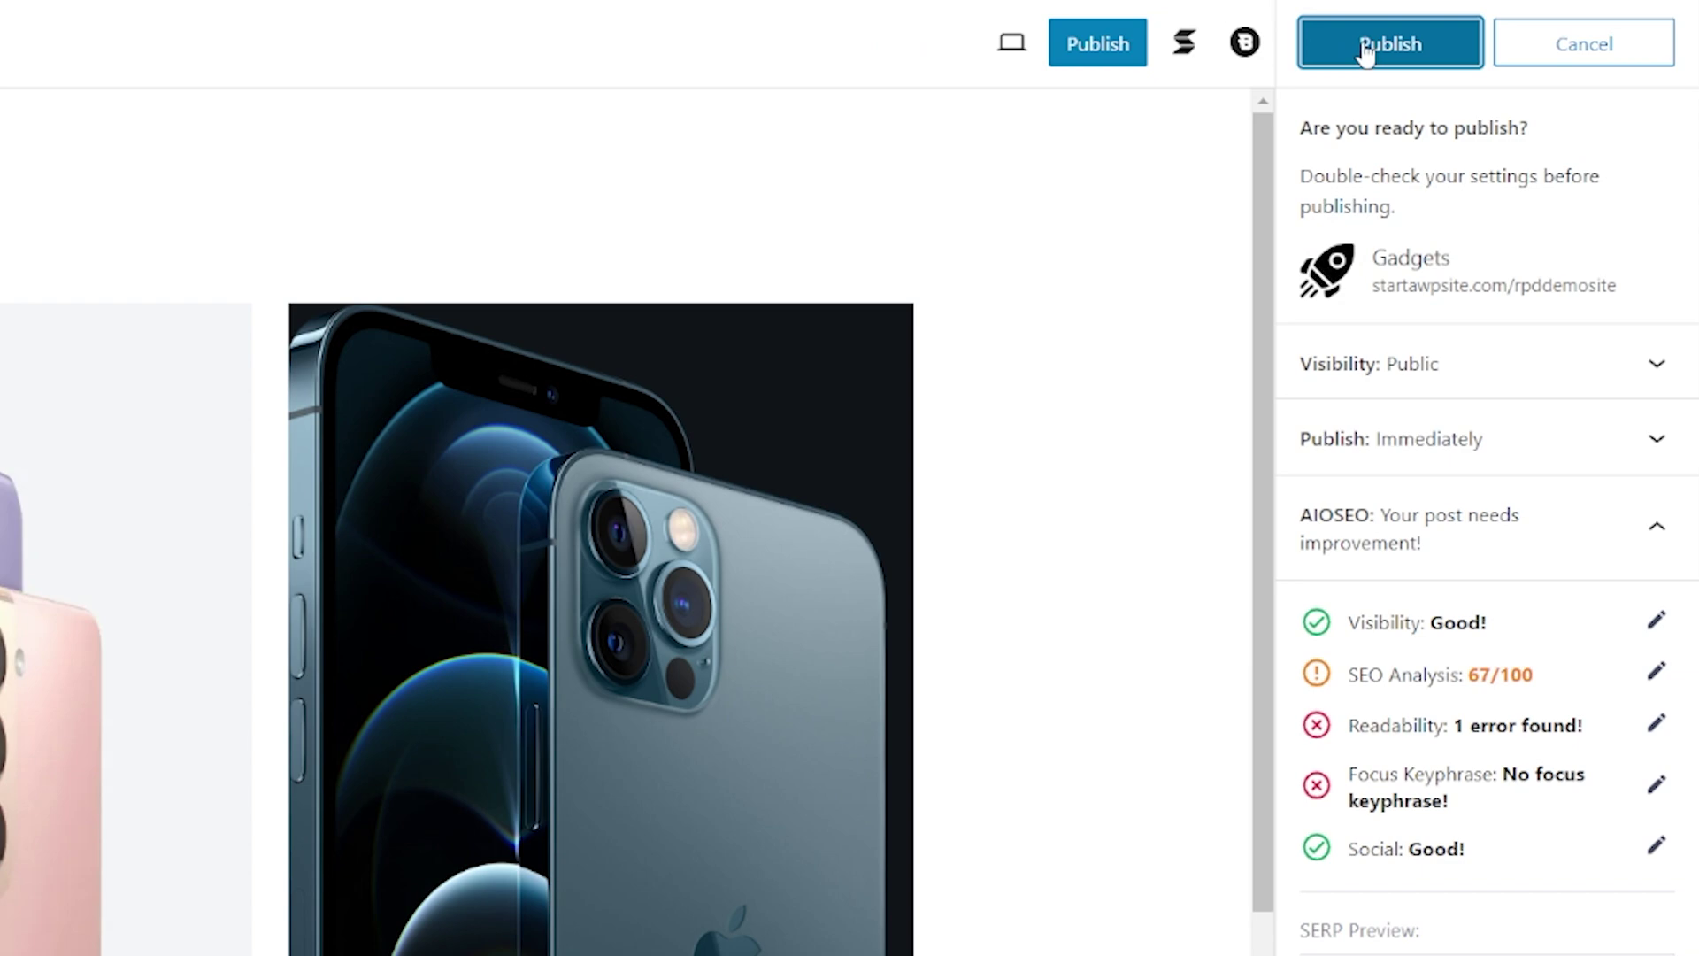
pyautogui.click(1368, 53)
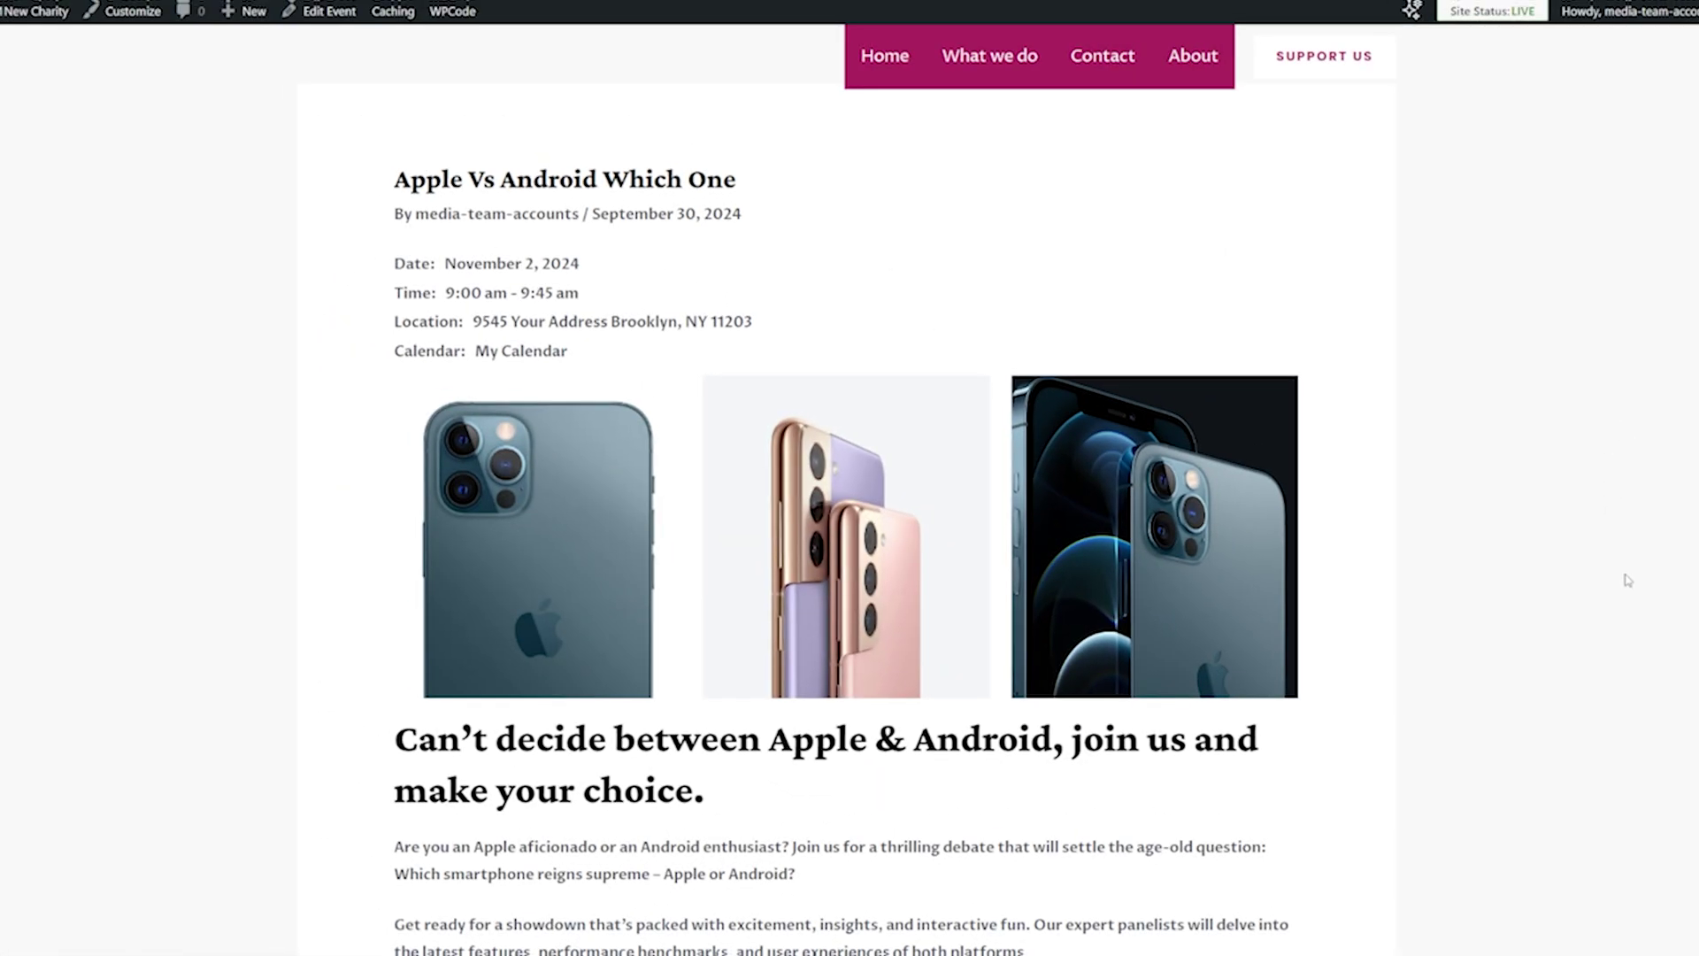
pyautogui.scroll(-1, 1583, 560)
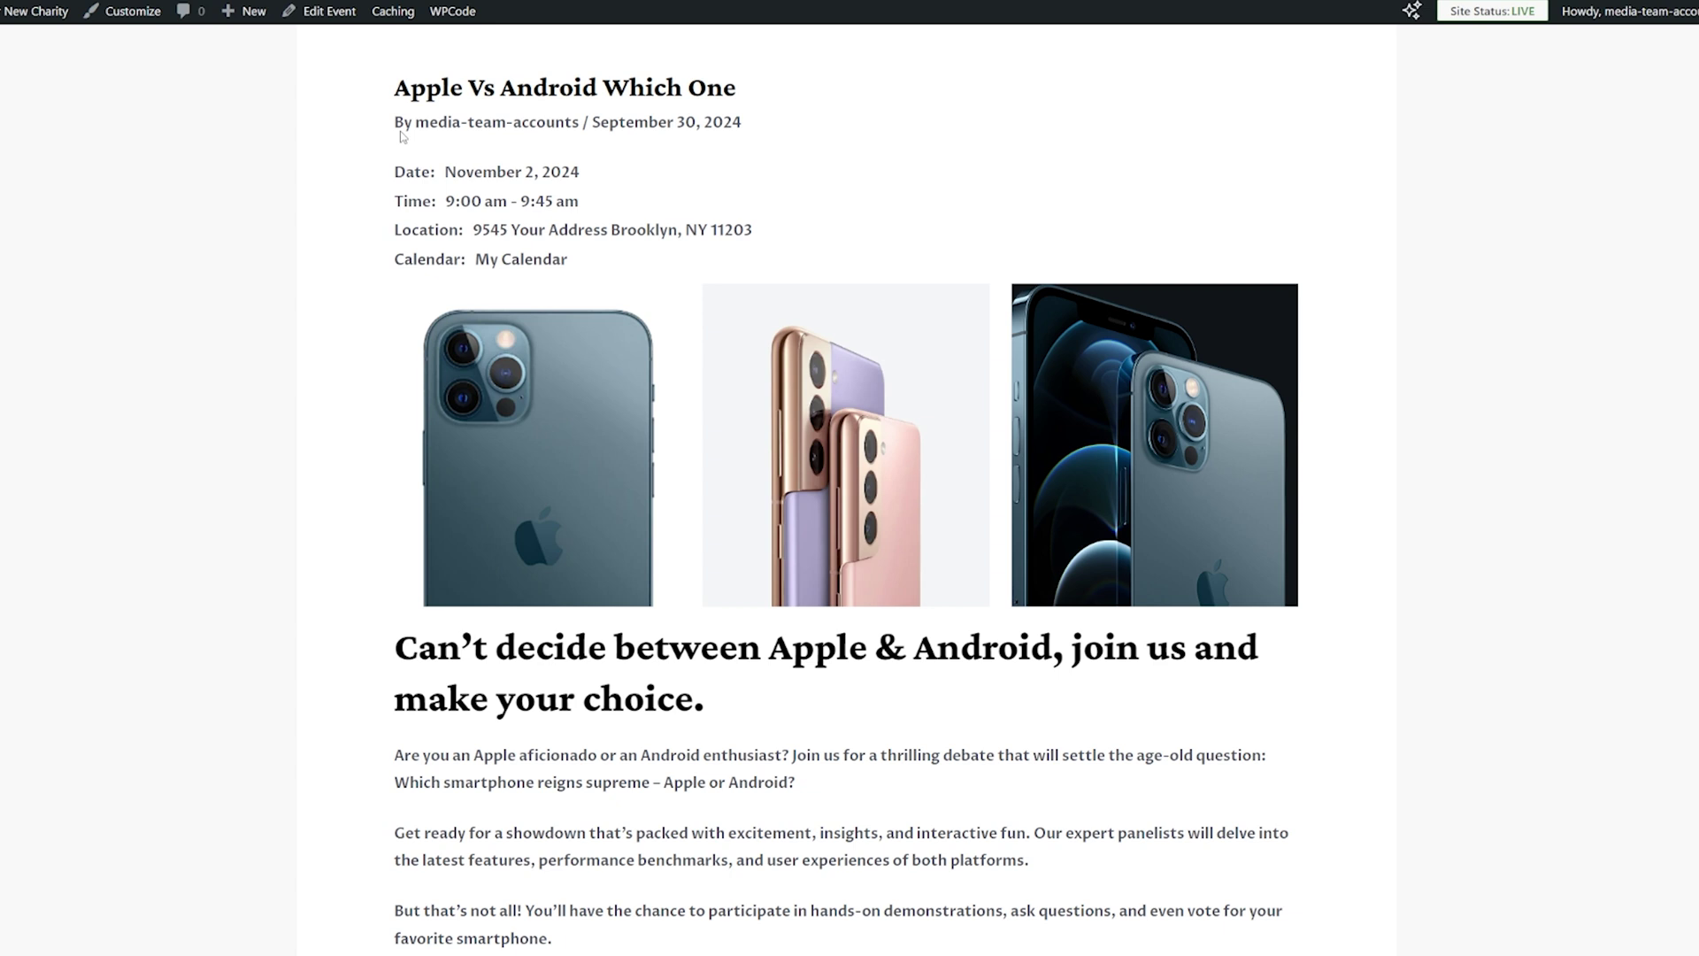
pyautogui.click(531, 265)
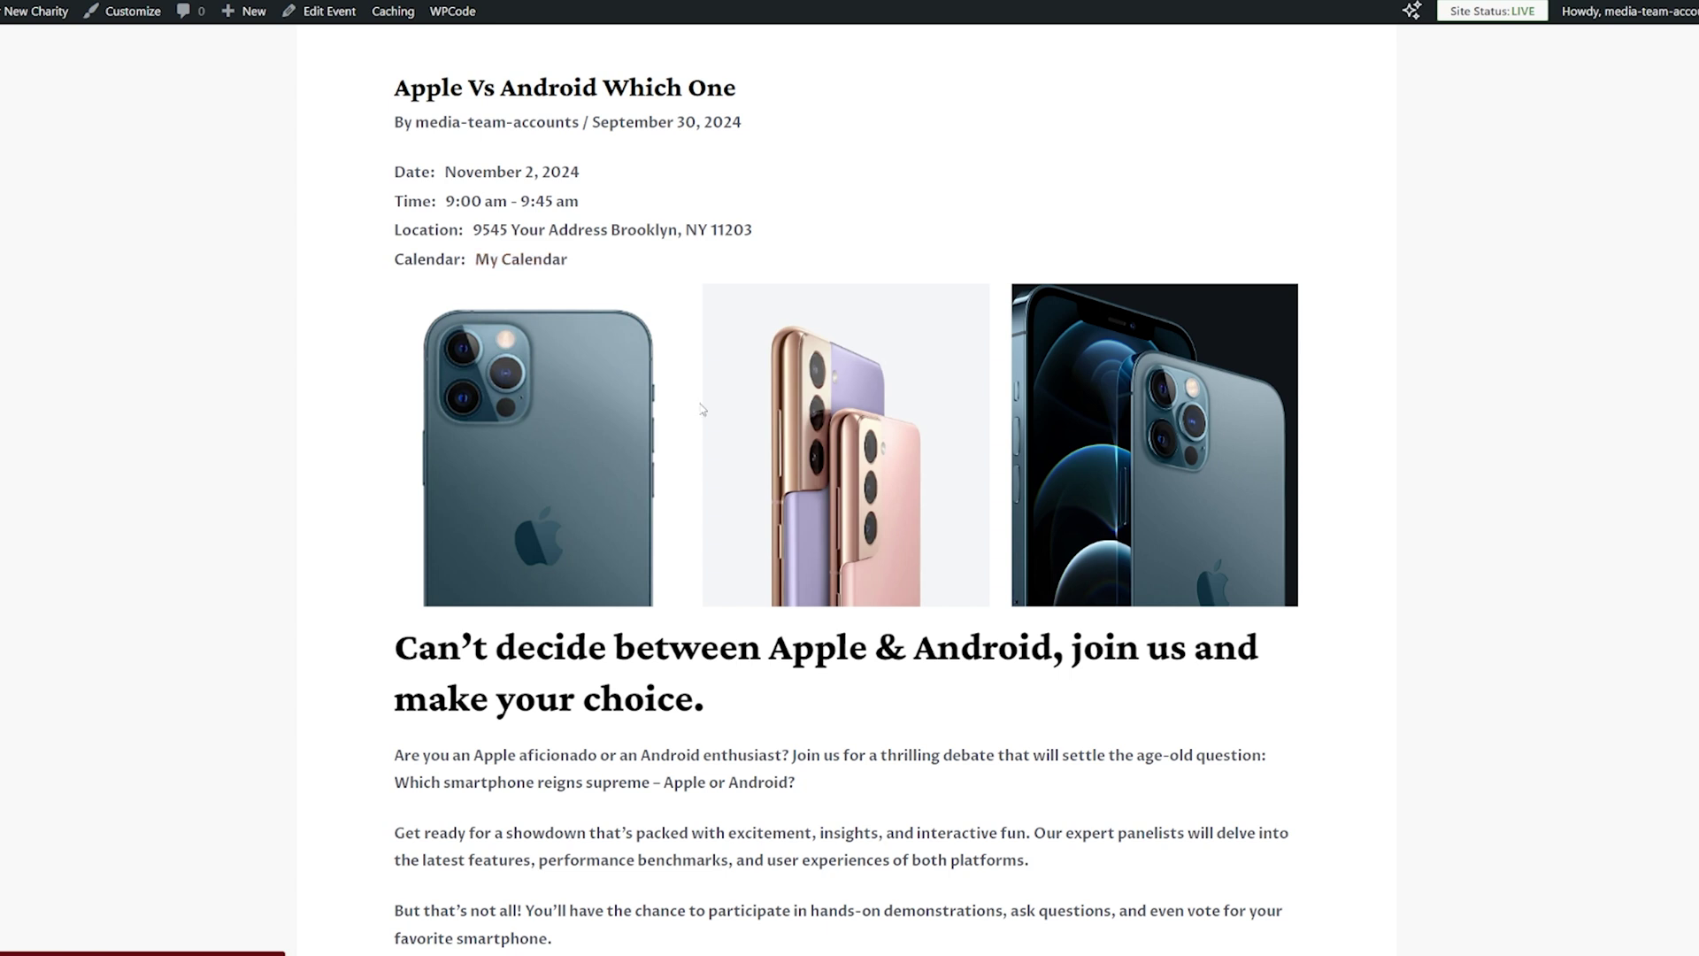
pyautogui.scroll(-1, 1249, 440)
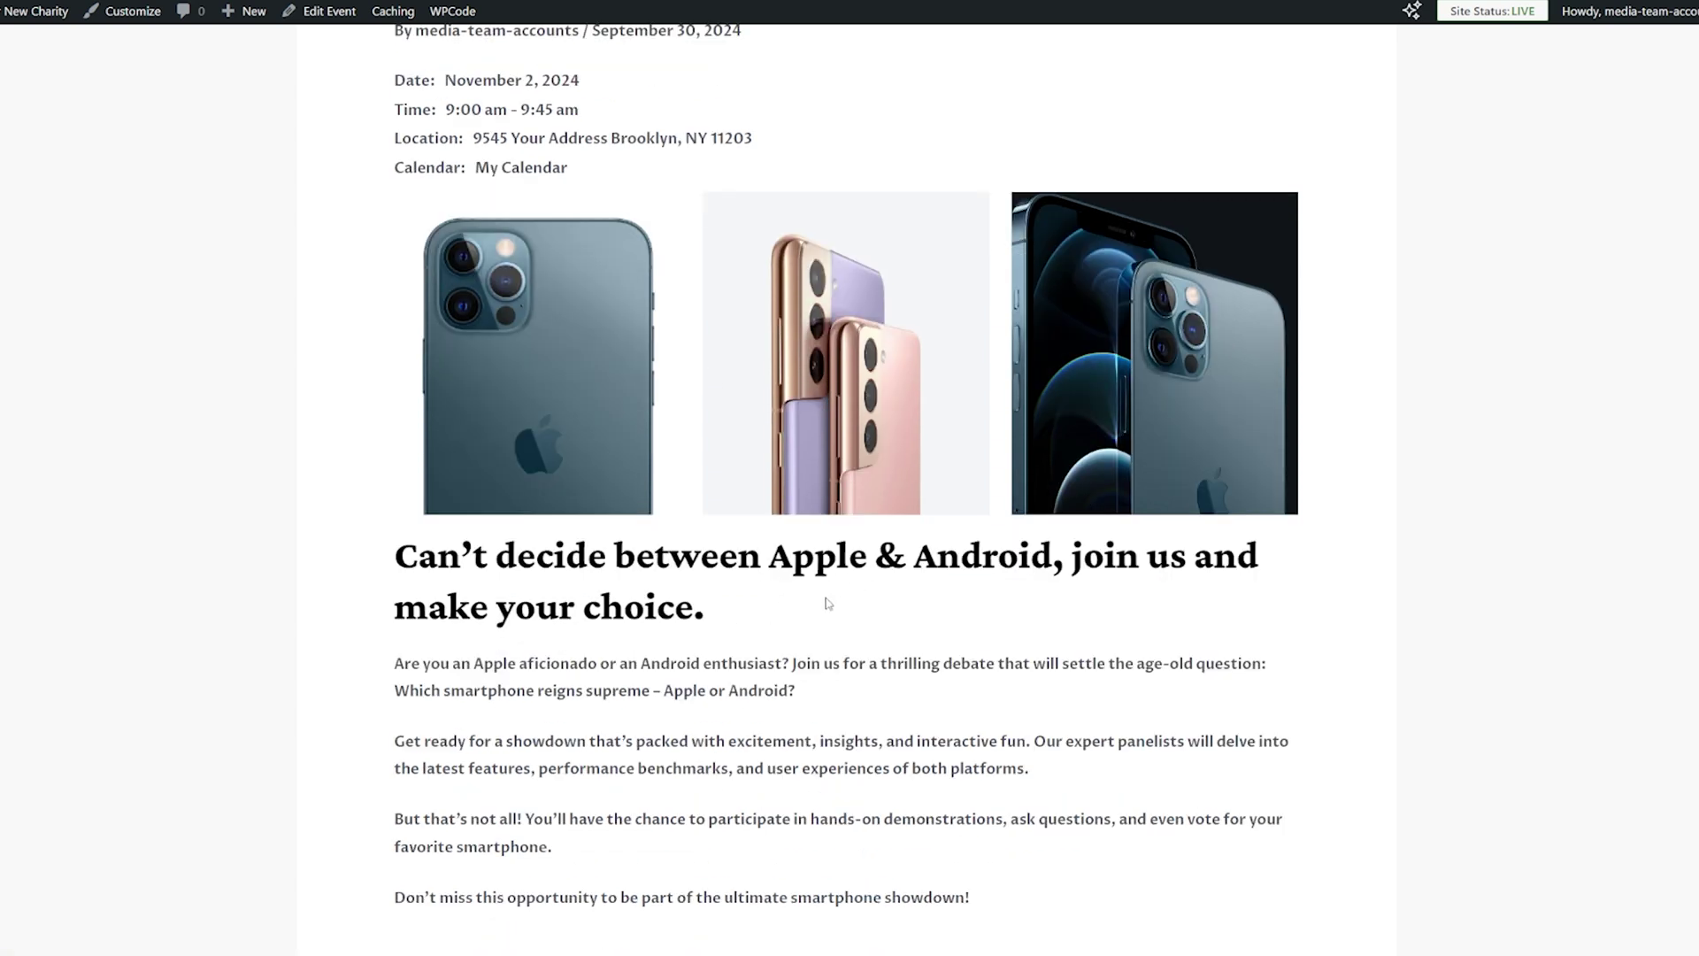
pyautogui.scroll(-3, 692, 571)
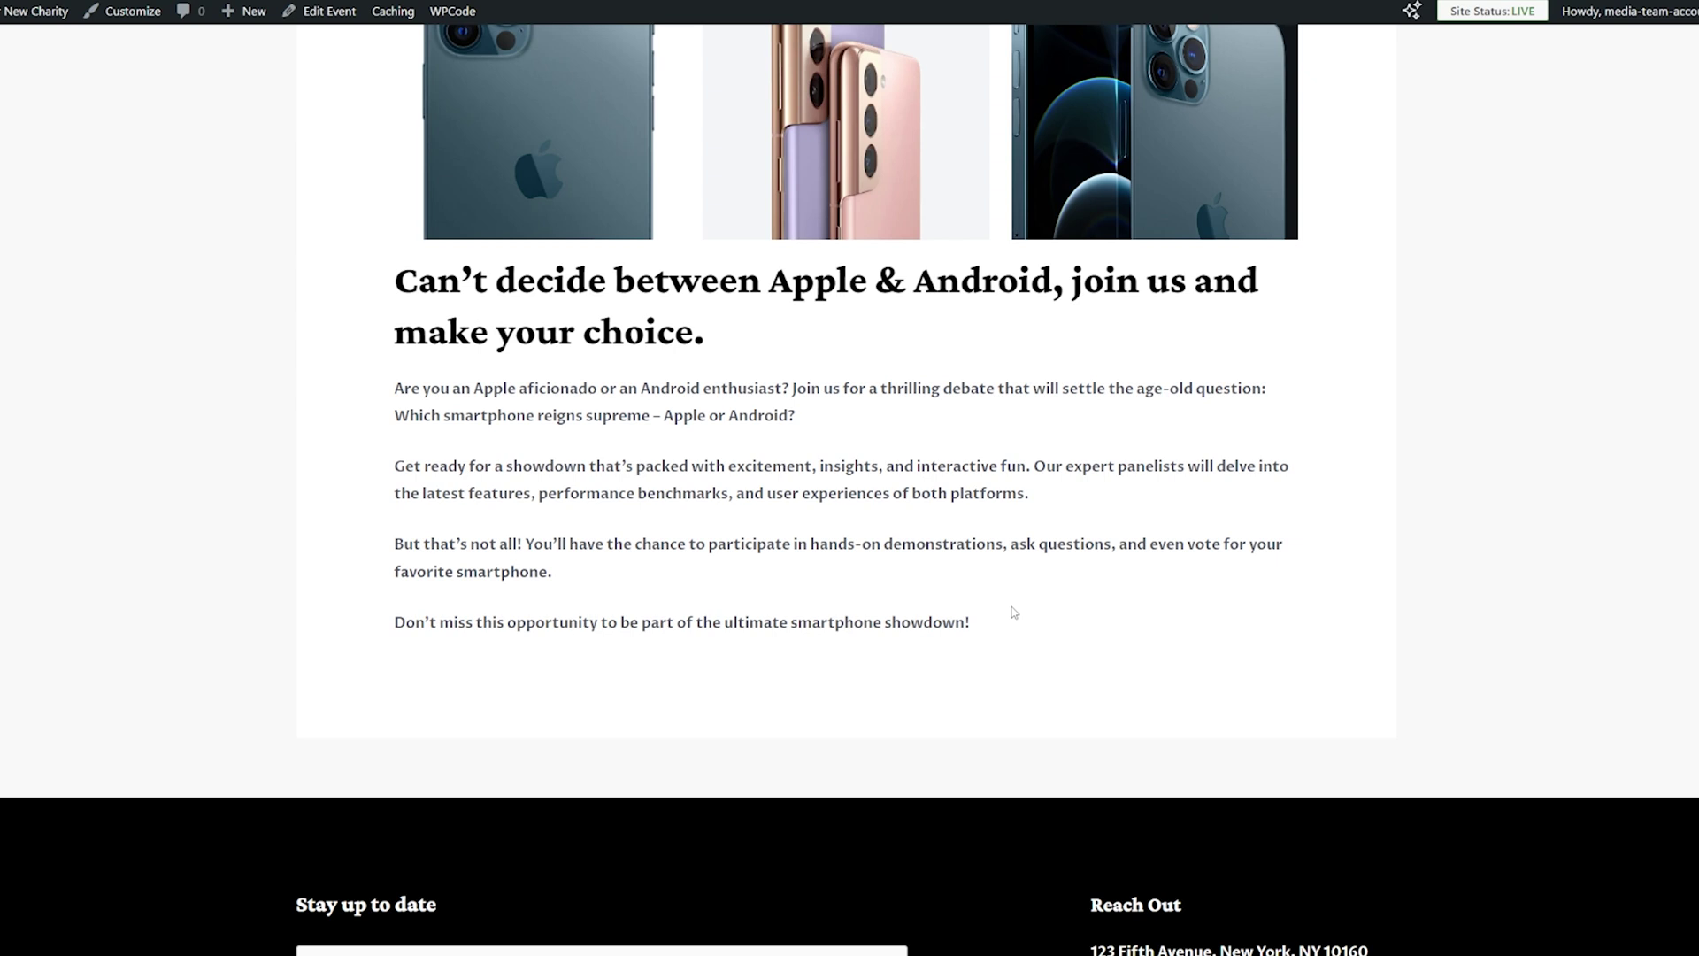
pyautogui.scroll(1, 965, 628)
pyautogui.scroll(2, 965, 629)
pyautogui.scroll(1, 965, 629)
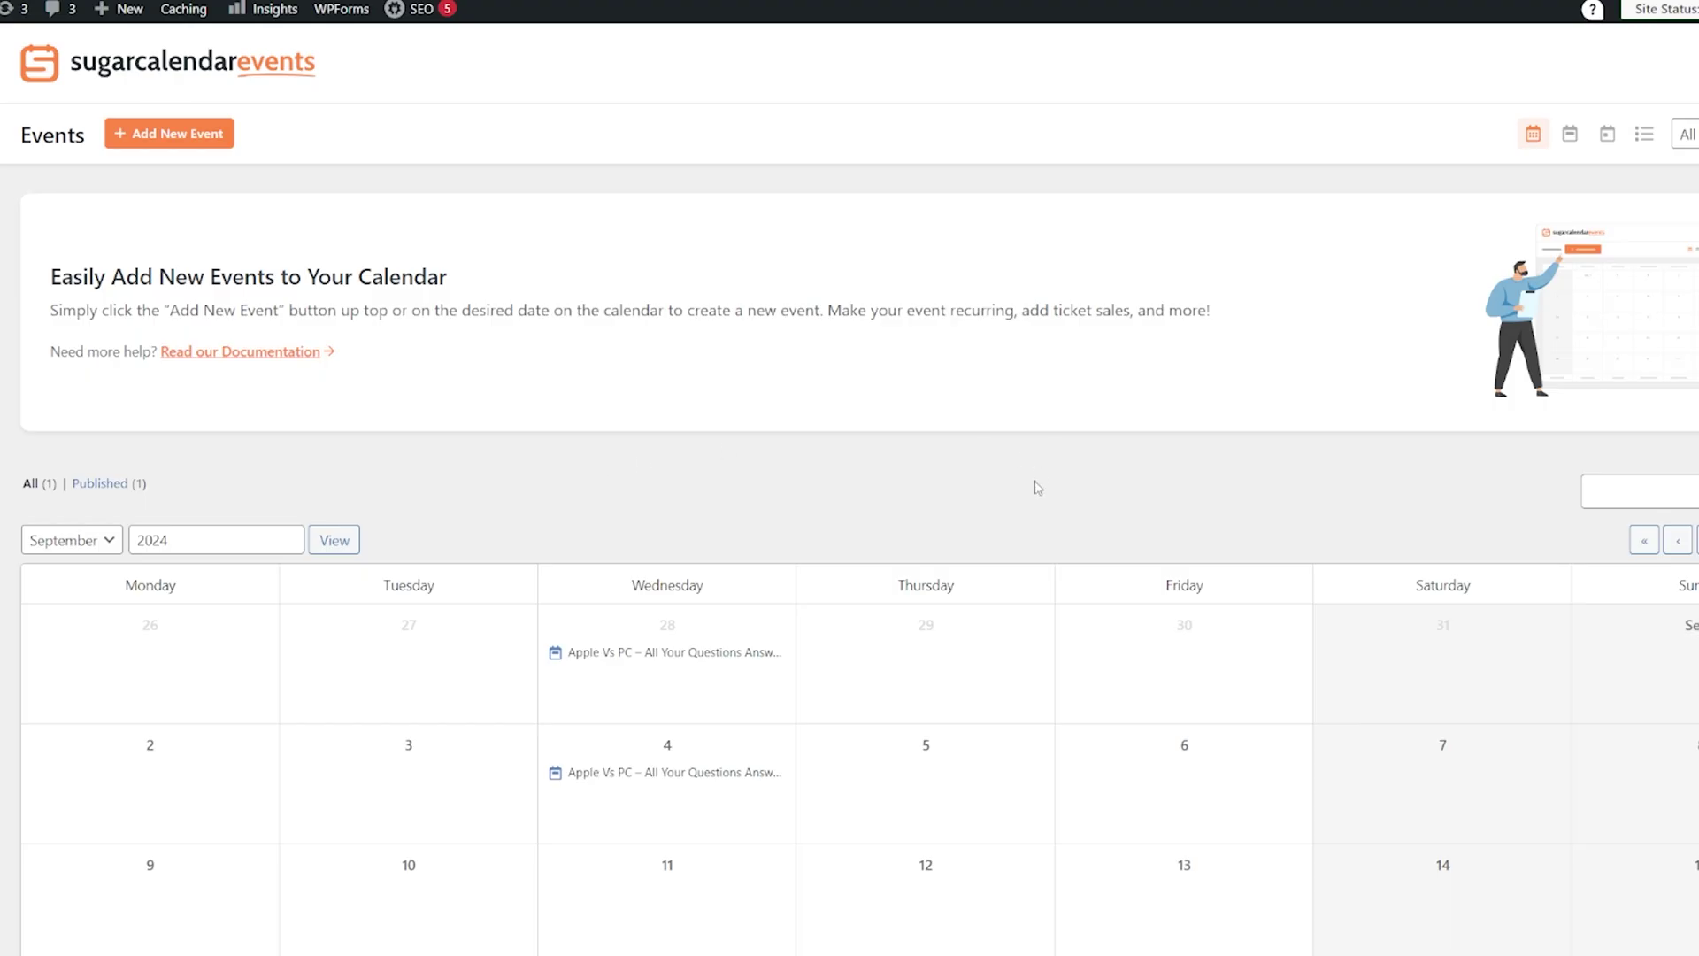
# Switch the Sugar Calendar events view to November 2024 to locate the Apple Vs Android event.
pyautogui.scroll(-2, 1038, 486)
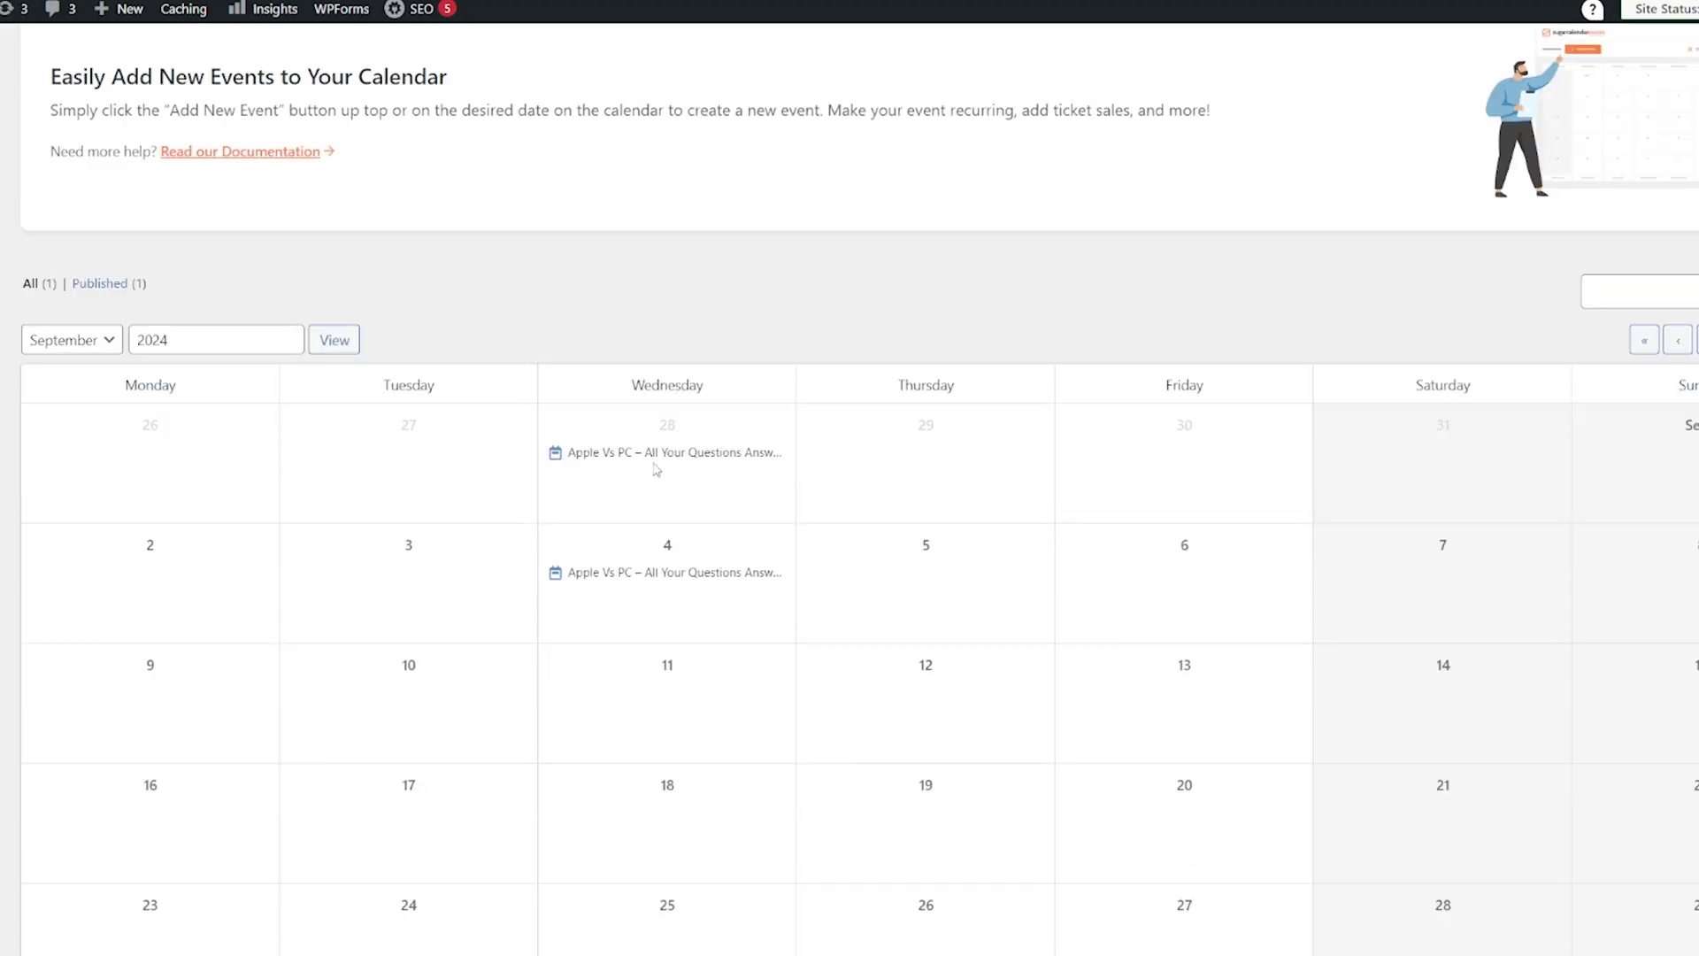
pyautogui.scroll(-2, 884, 529)
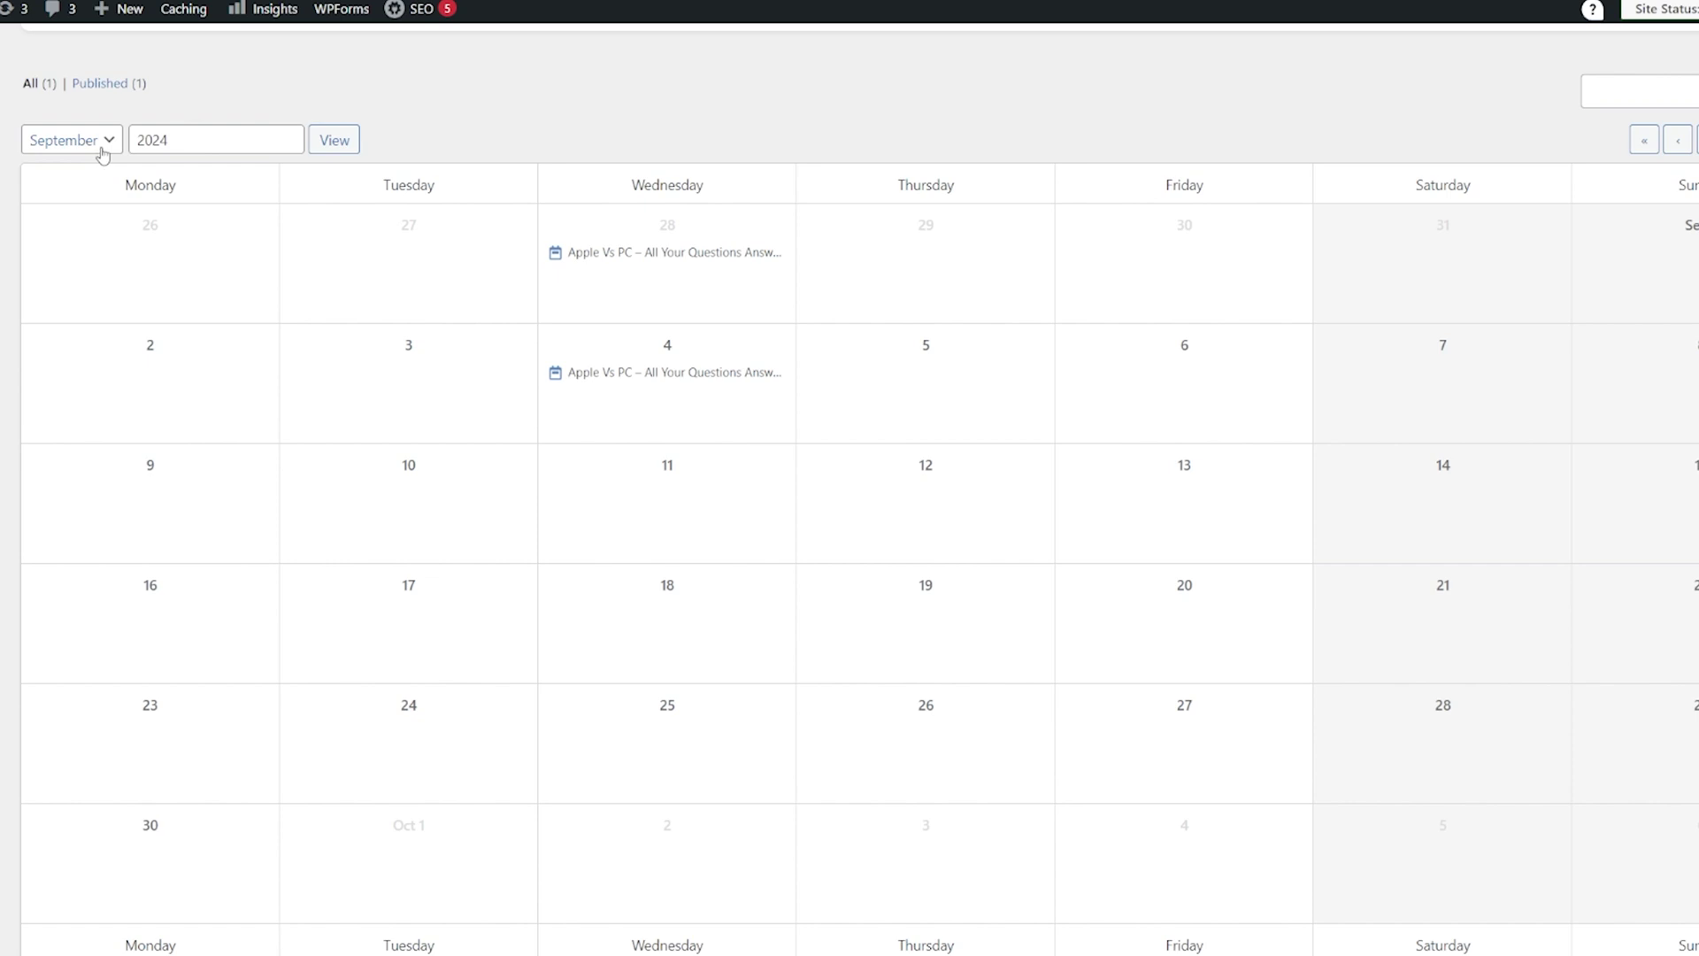
pyautogui.click(102, 152)
pyautogui.click(85, 440)
pyautogui.click(335, 141)
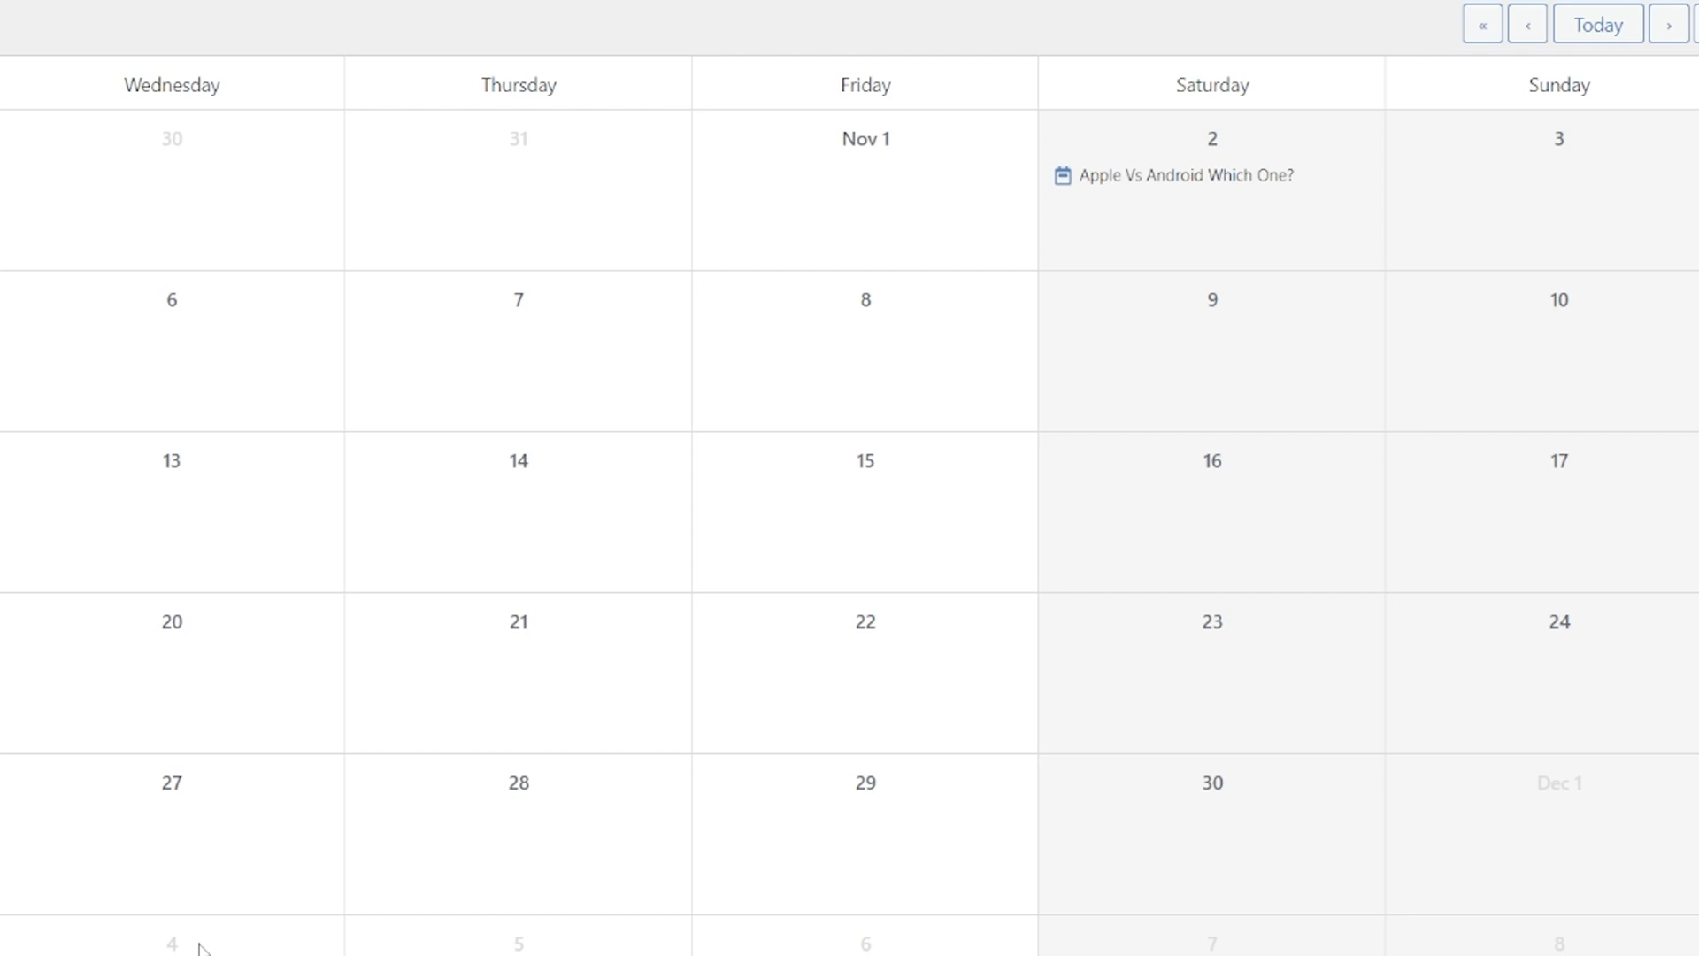
pyautogui.scroll(6, 200, 948)
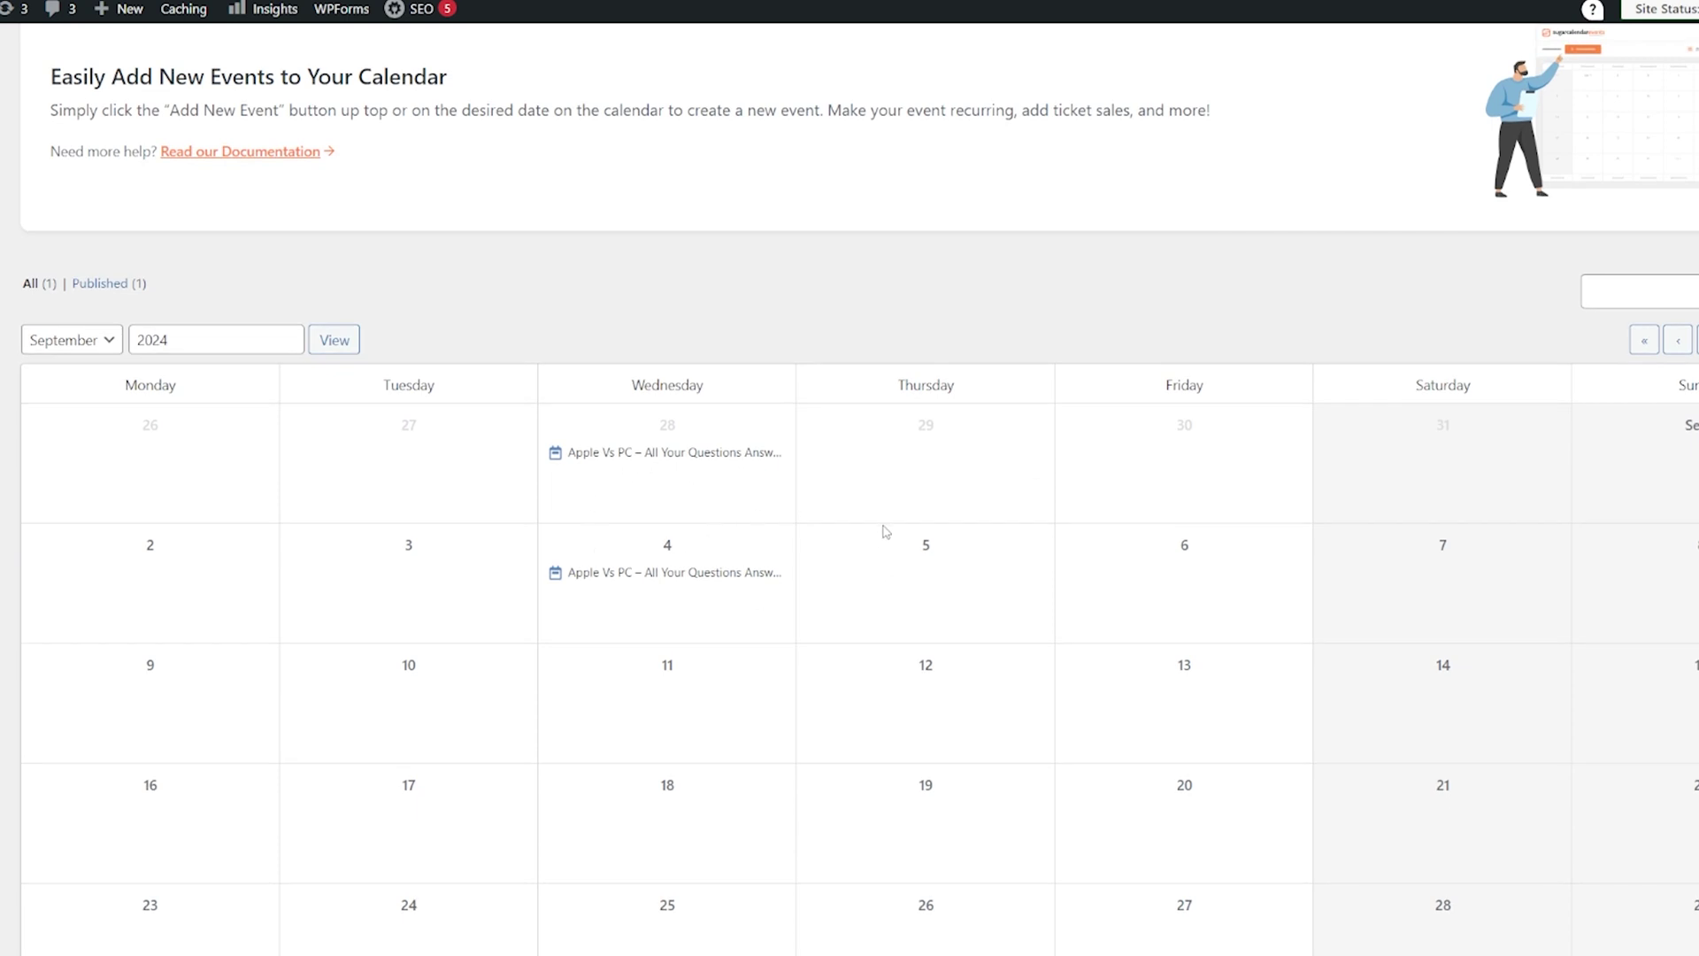
# Select November in the month dropdown above the events calendar.
pyautogui.scroll(-2, 885, 531)
pyautogui.click(104, 143)
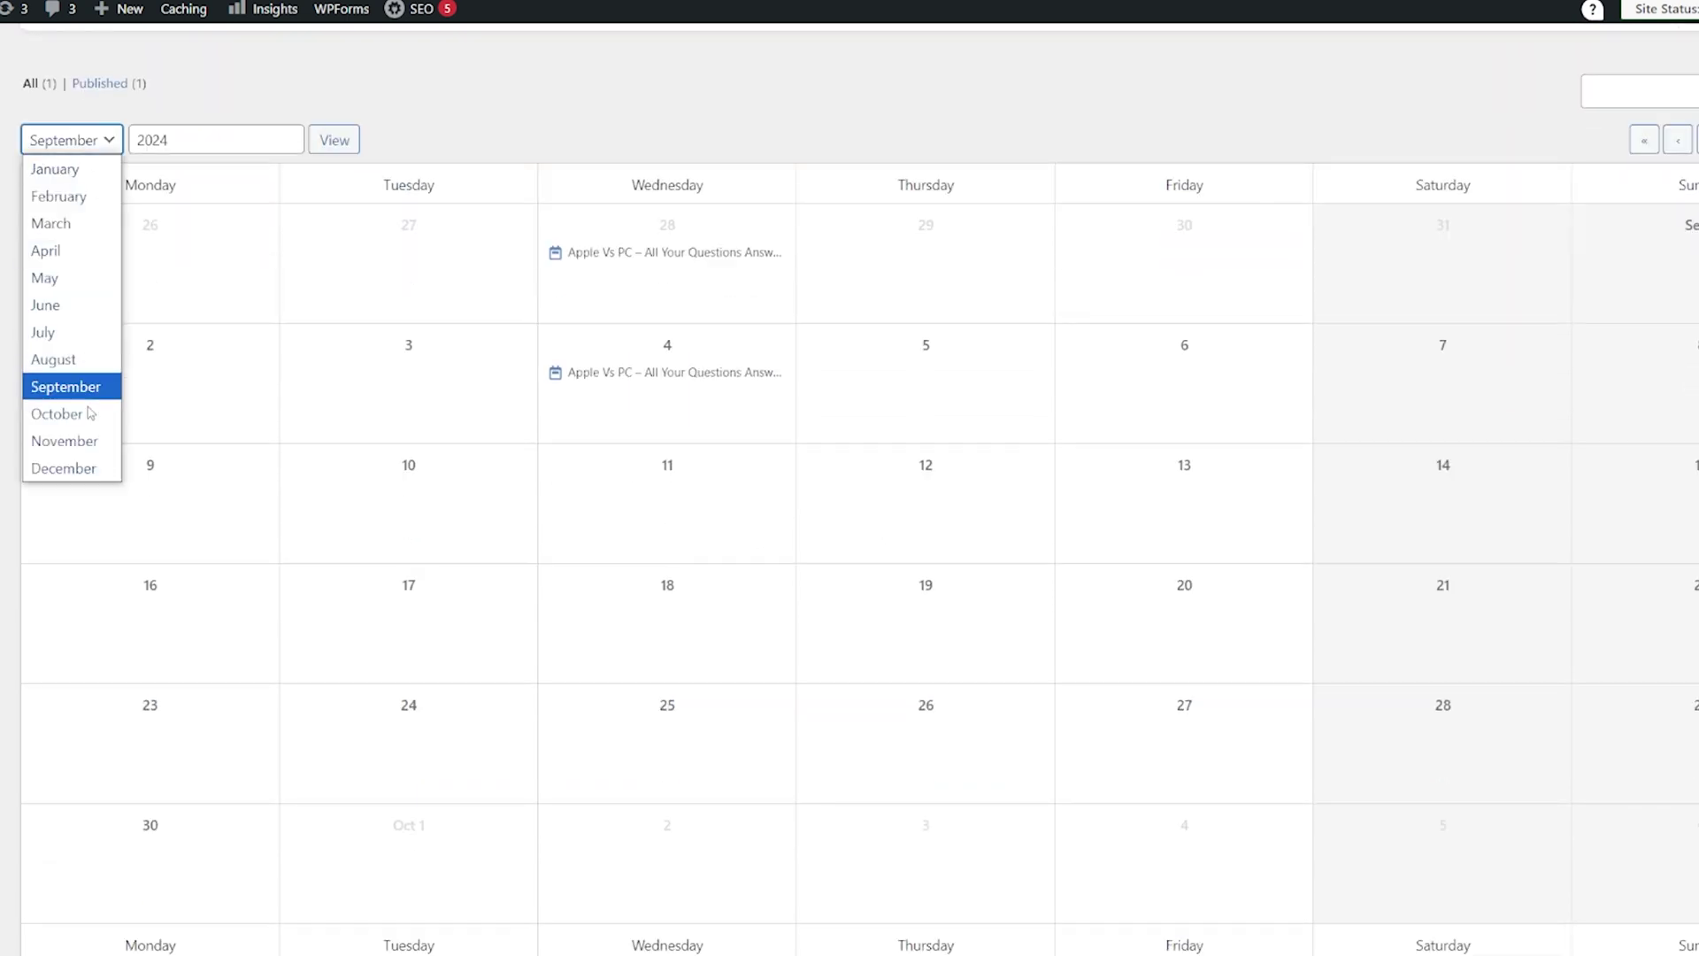
pyautogui.click(86, 441)
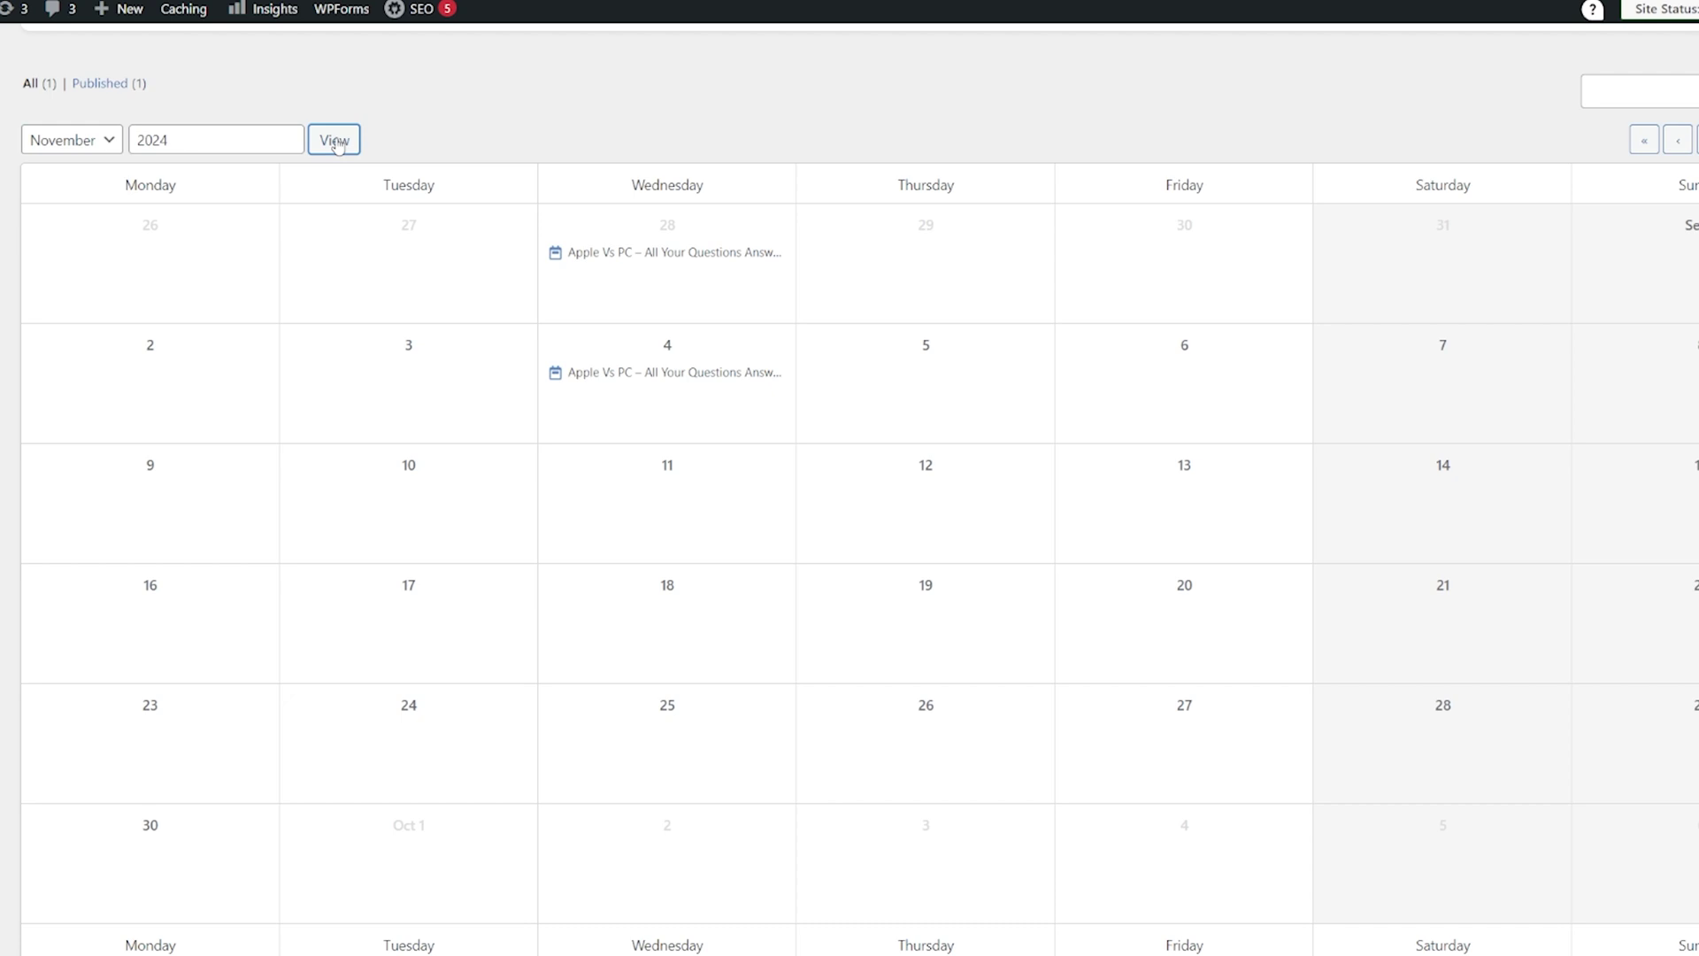